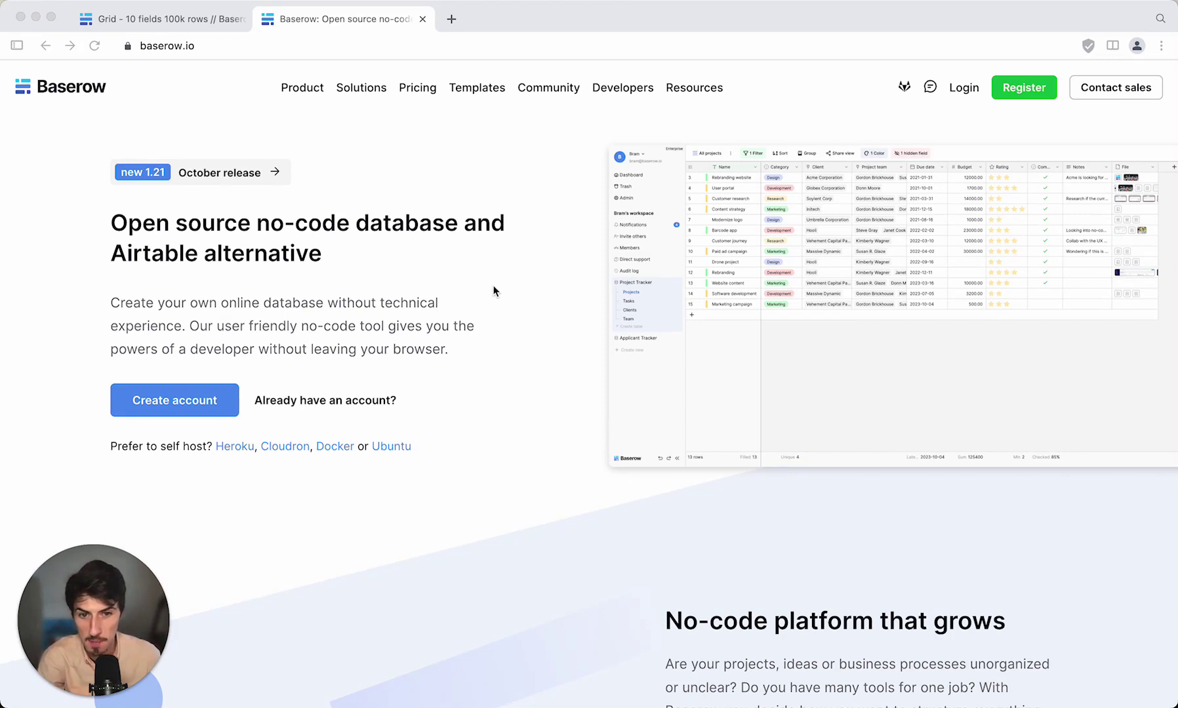
Open the Baserow pricing page and view the self-hosted plans and their limits.
click(419, 90)
click(418, 89)
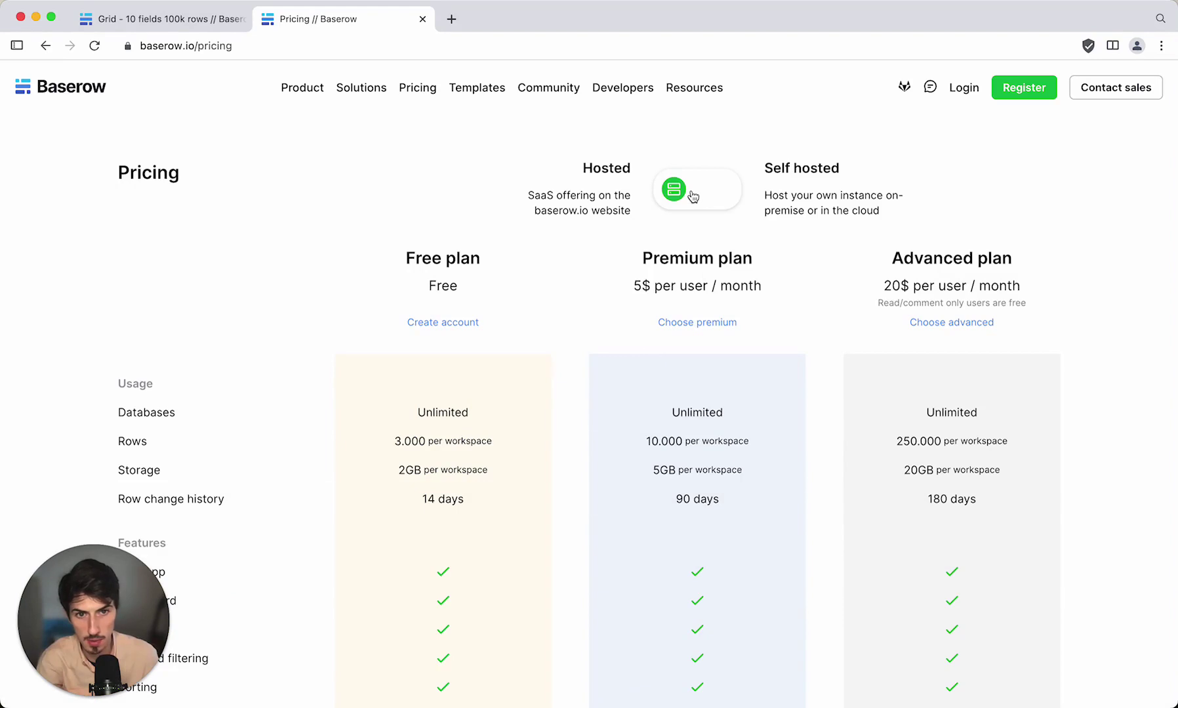
click(713, 200)
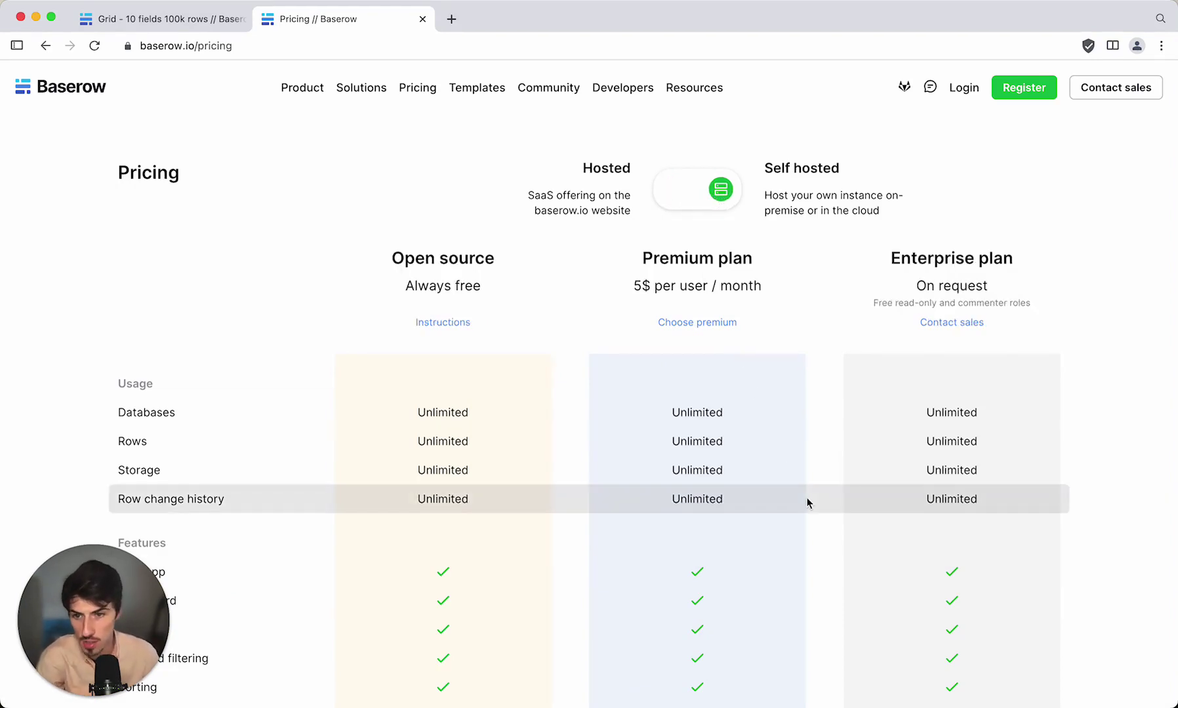
scroll(823, 328, up, 1)
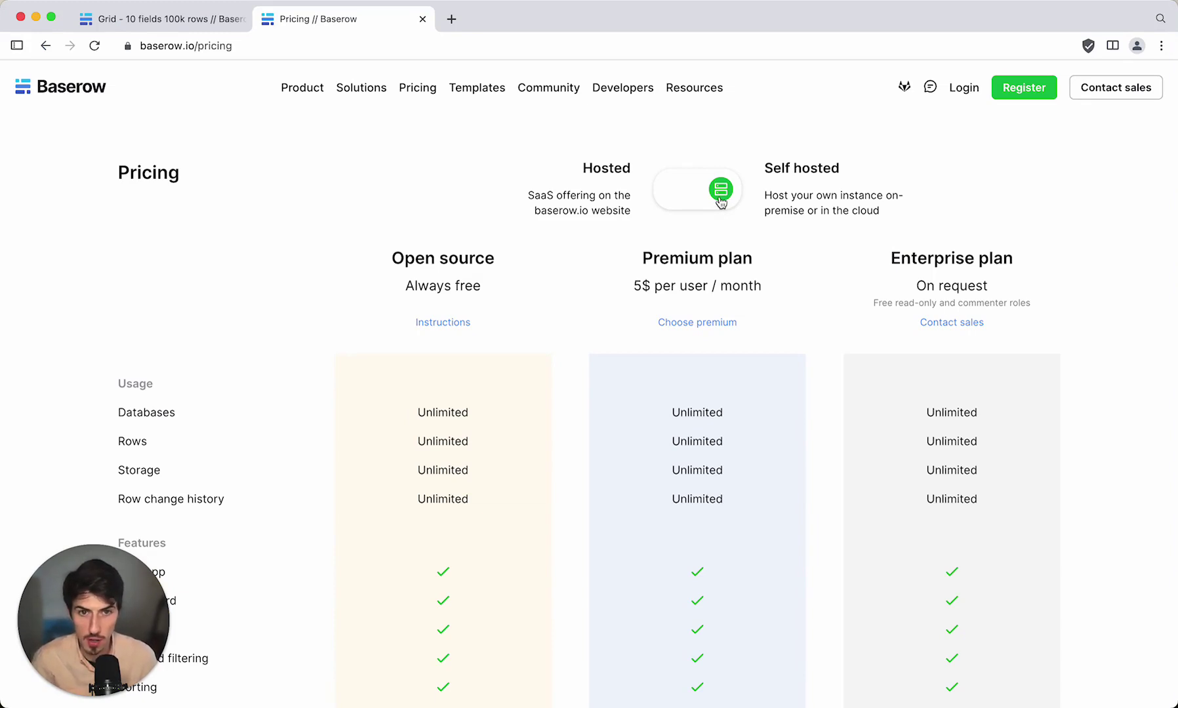
Switch back to the hosted Free, Premium and Advanced plan prices.
click(721, 202)
scroll(768, 440, down, 3)
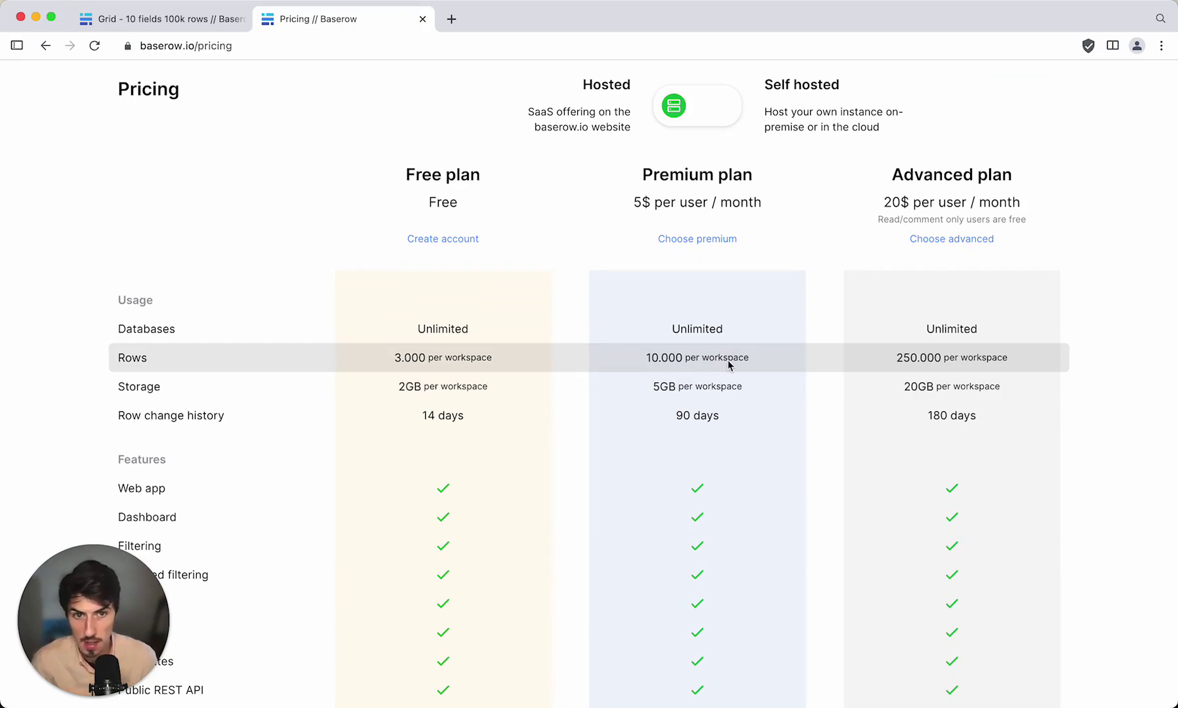
scroll(728, 364, up, 1)
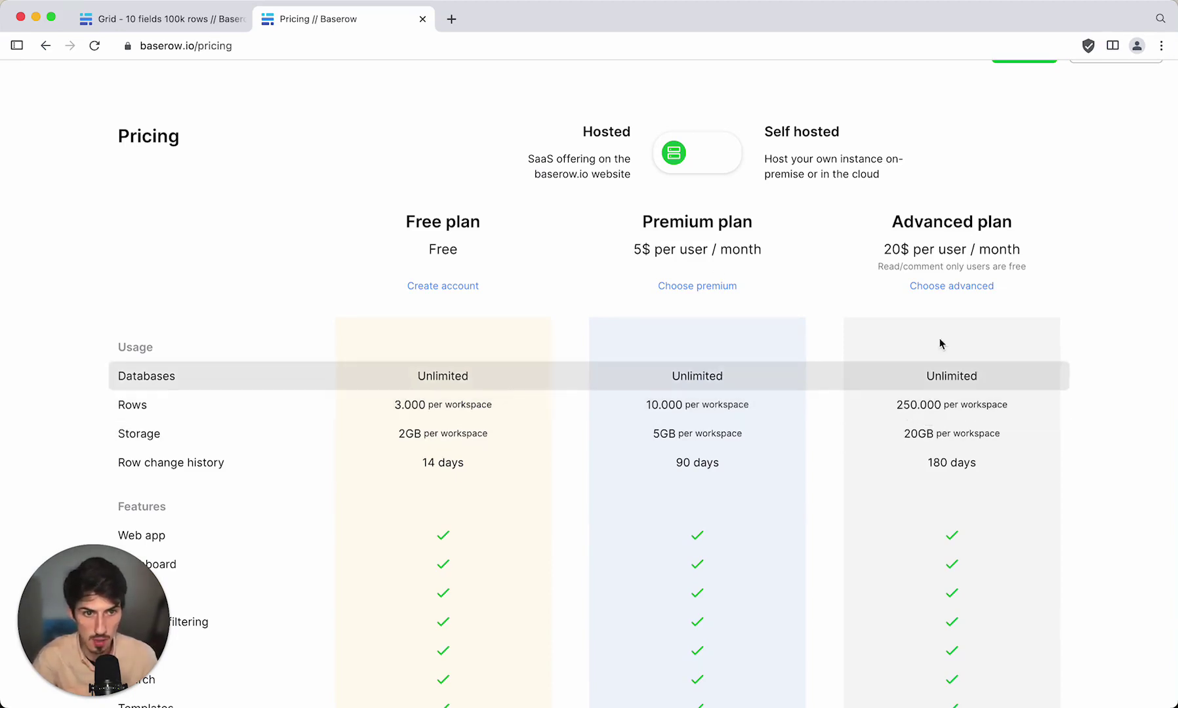
Scroll through the plan feature comparison down to the Advanced-only role based permissions.
scroll(778, 499, down, 5)
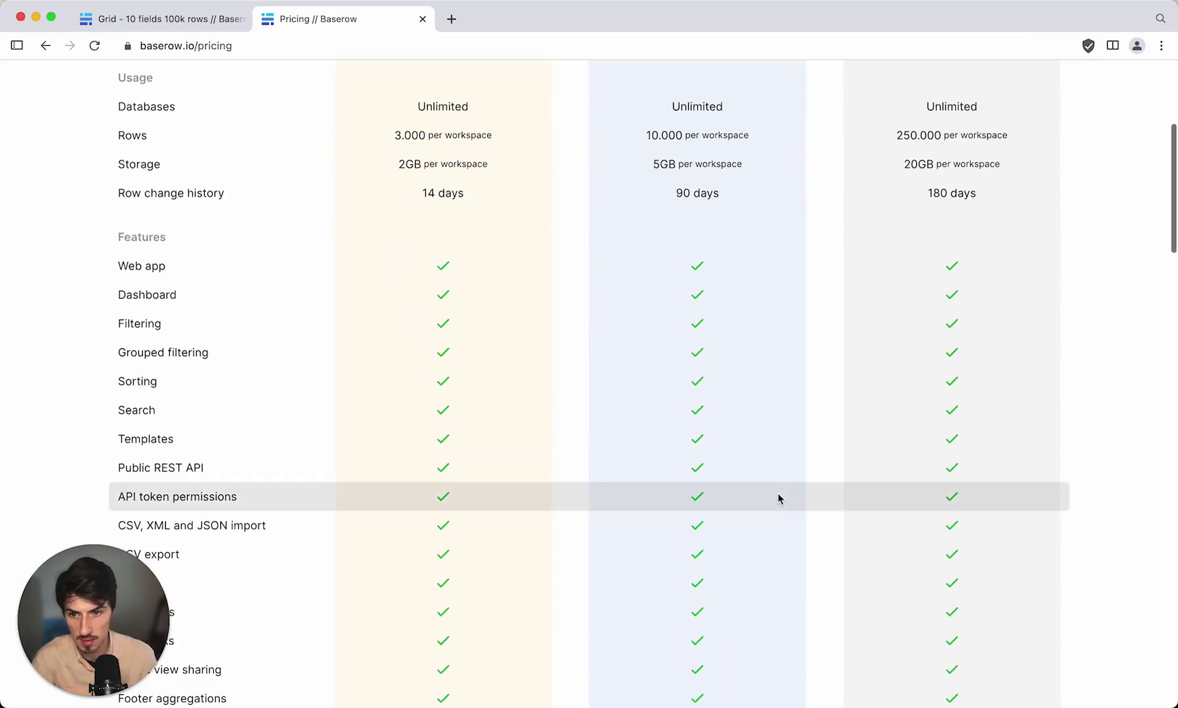
scroll(778, 498, down, 4)
scroll(778, 499, down, 3)
scroll(778, 499, down, 3)
scroll(778, 498, down, 2)
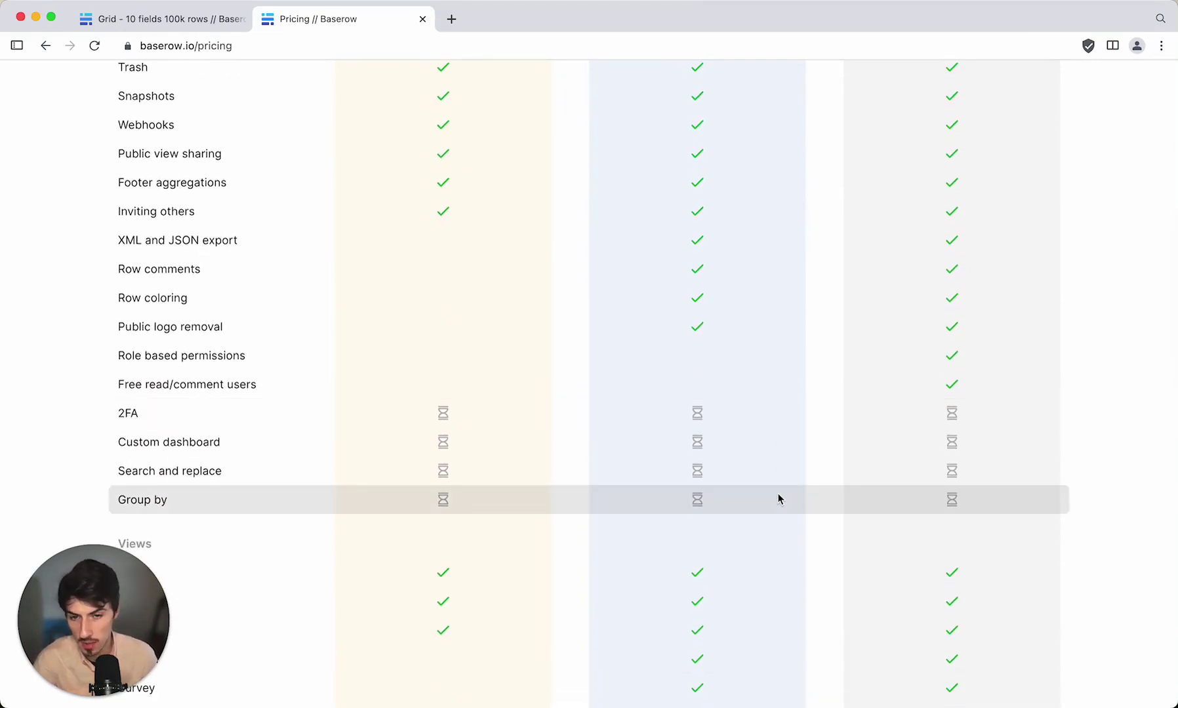
scroll(779, 499, down, 1)
scroll(778, 498, down, 5)
scroll(779, 499, down, 3)
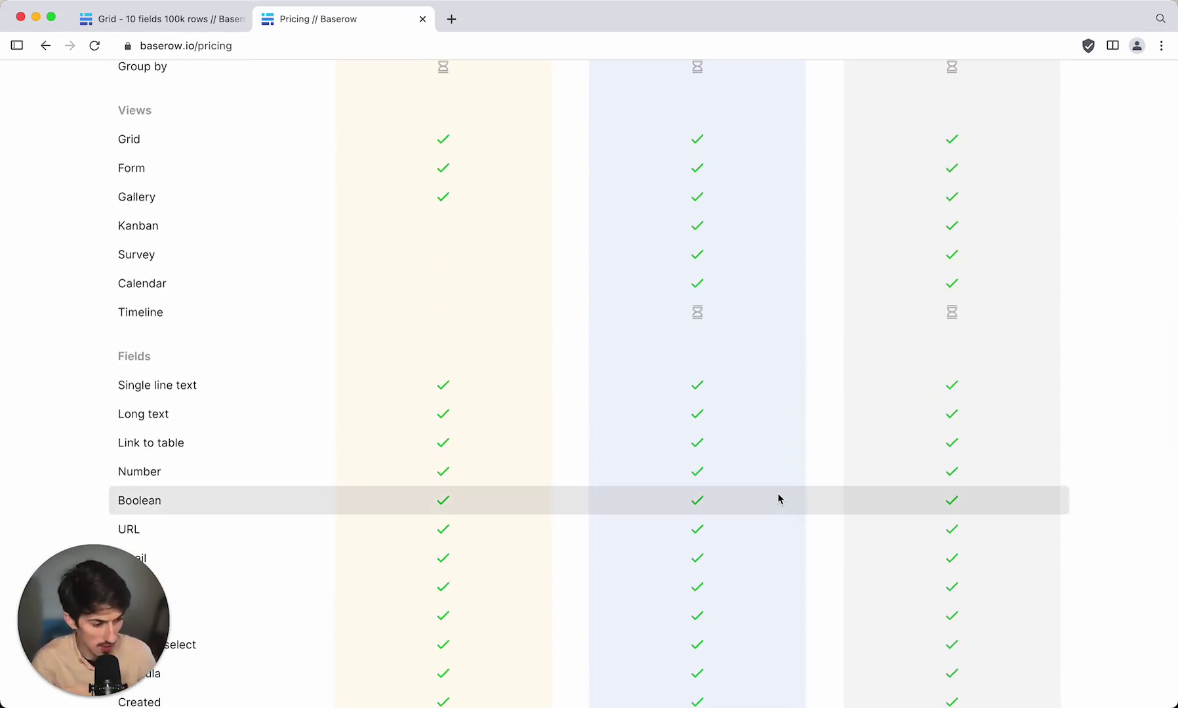
scroll(779, 498, down, 2)
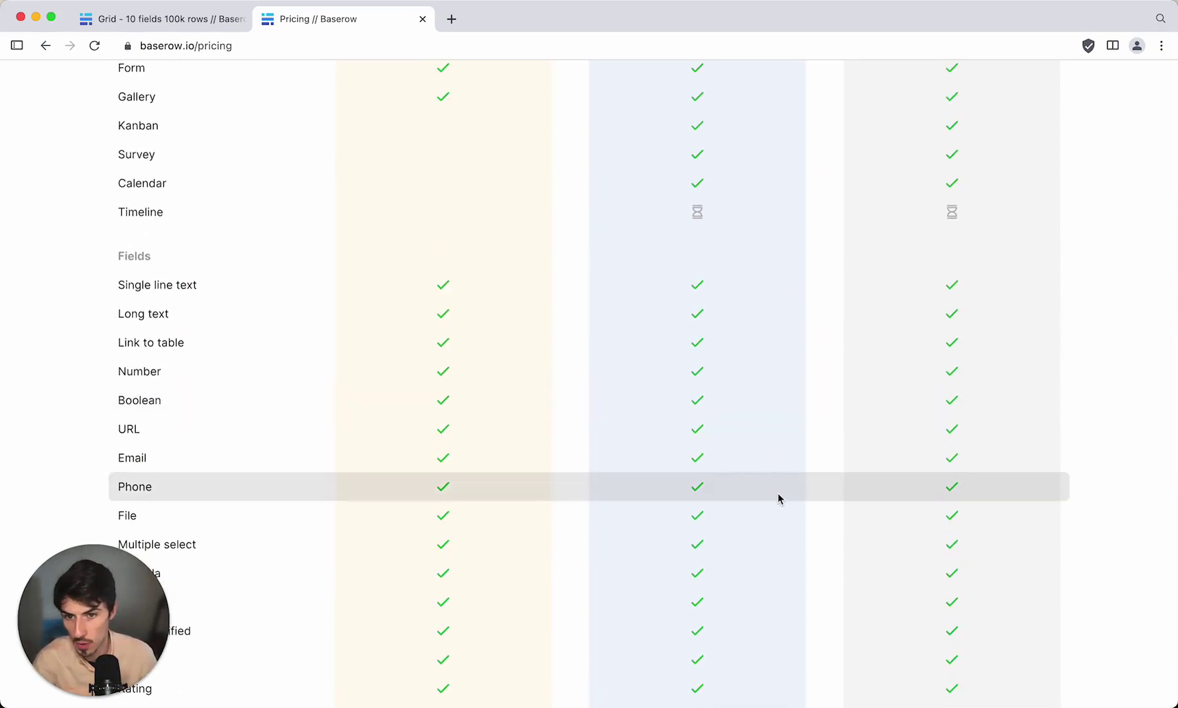
scroll(778, 498, down, 2)
scroll(778, 499, down, 4)
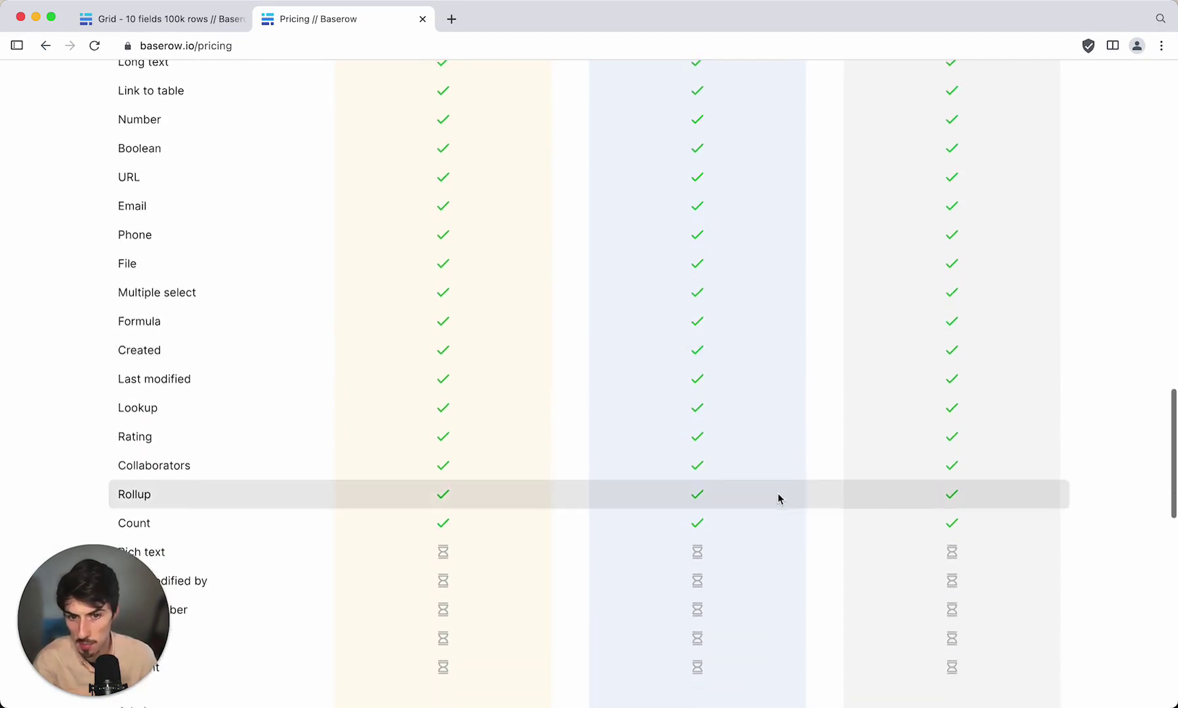
scroll(779, 499, down, 8)
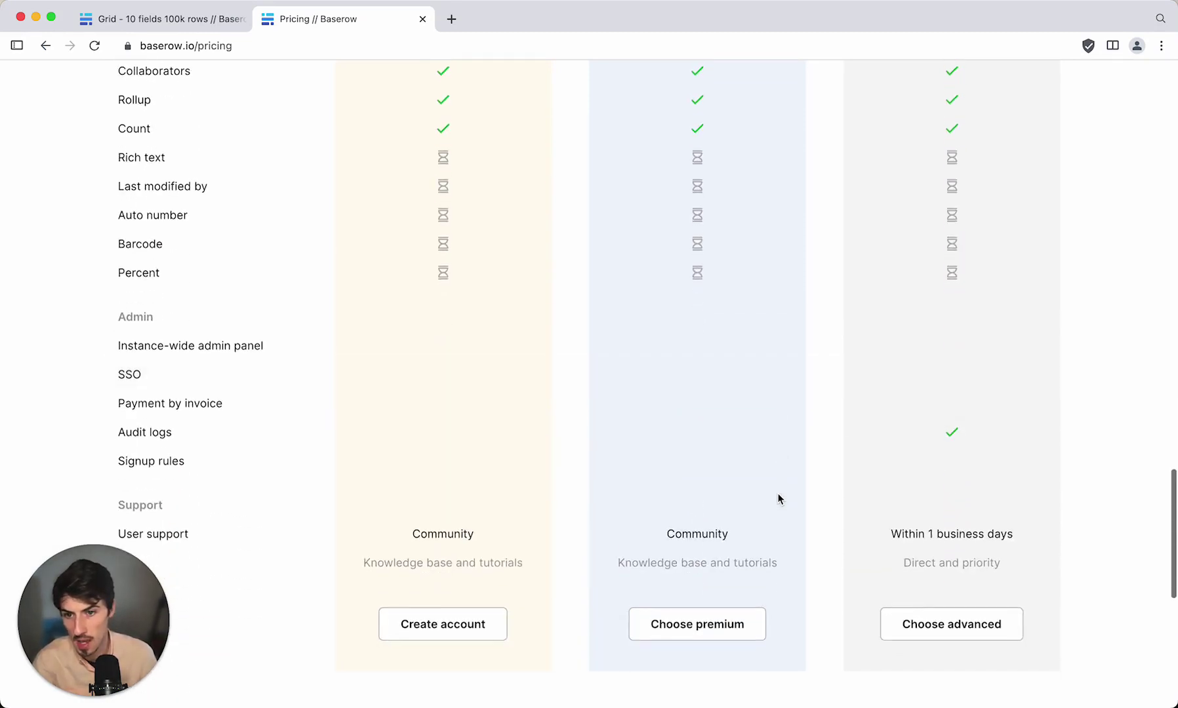
scroll(778, 499, up, 20)
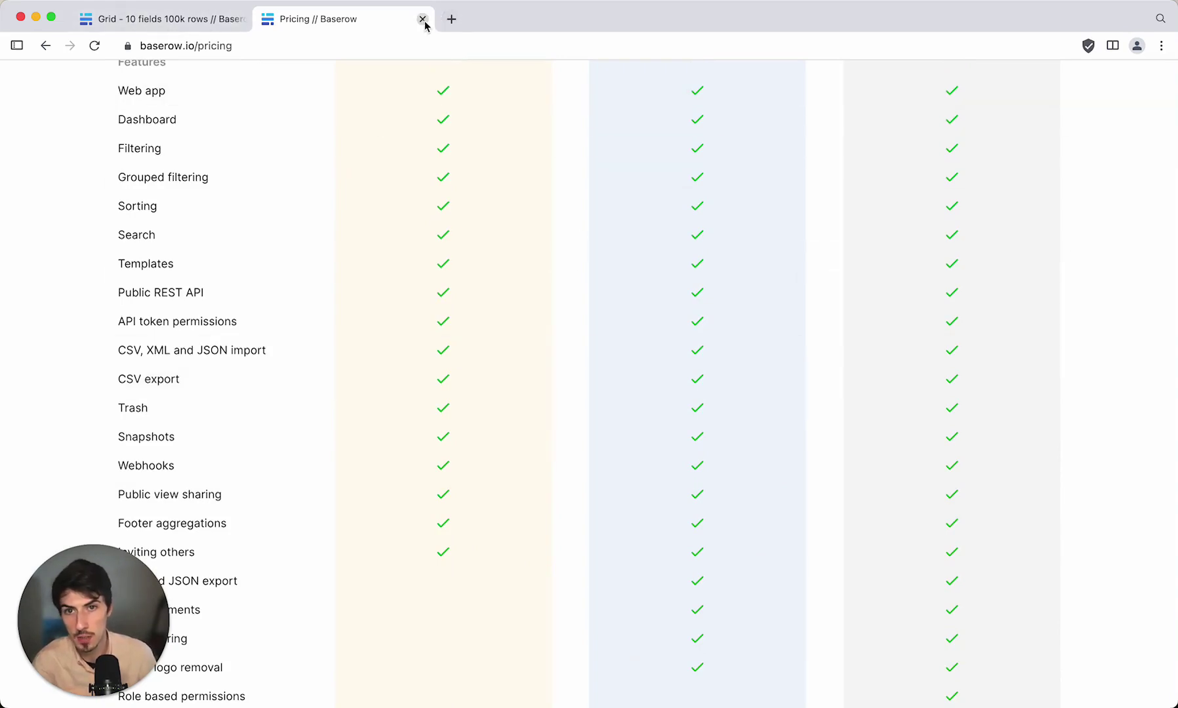
click(211, 18)
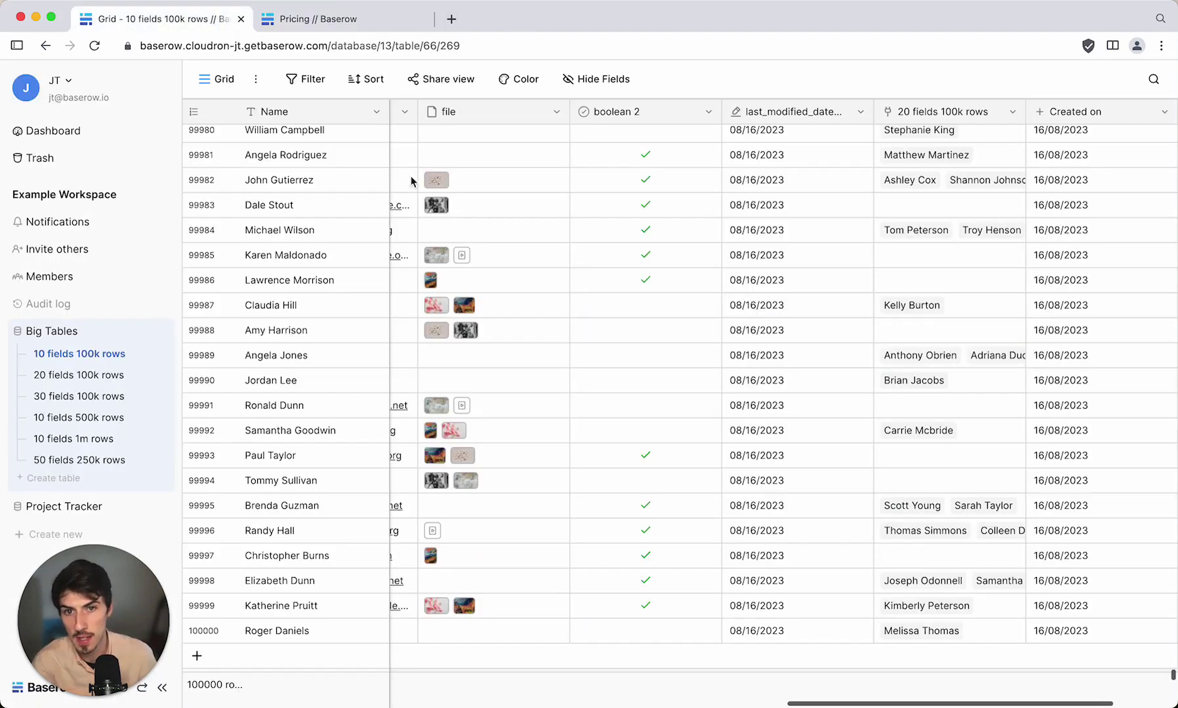
scroll(379, 318, left, 10)
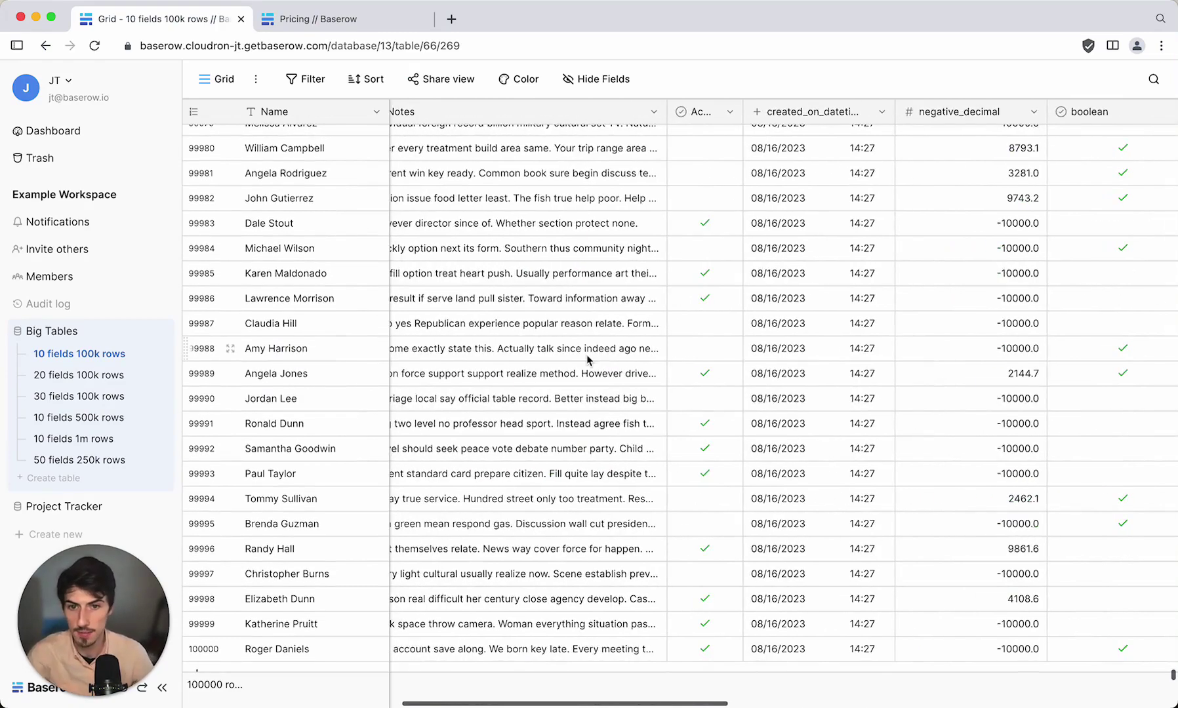
scroll(379, 322, up, 3)
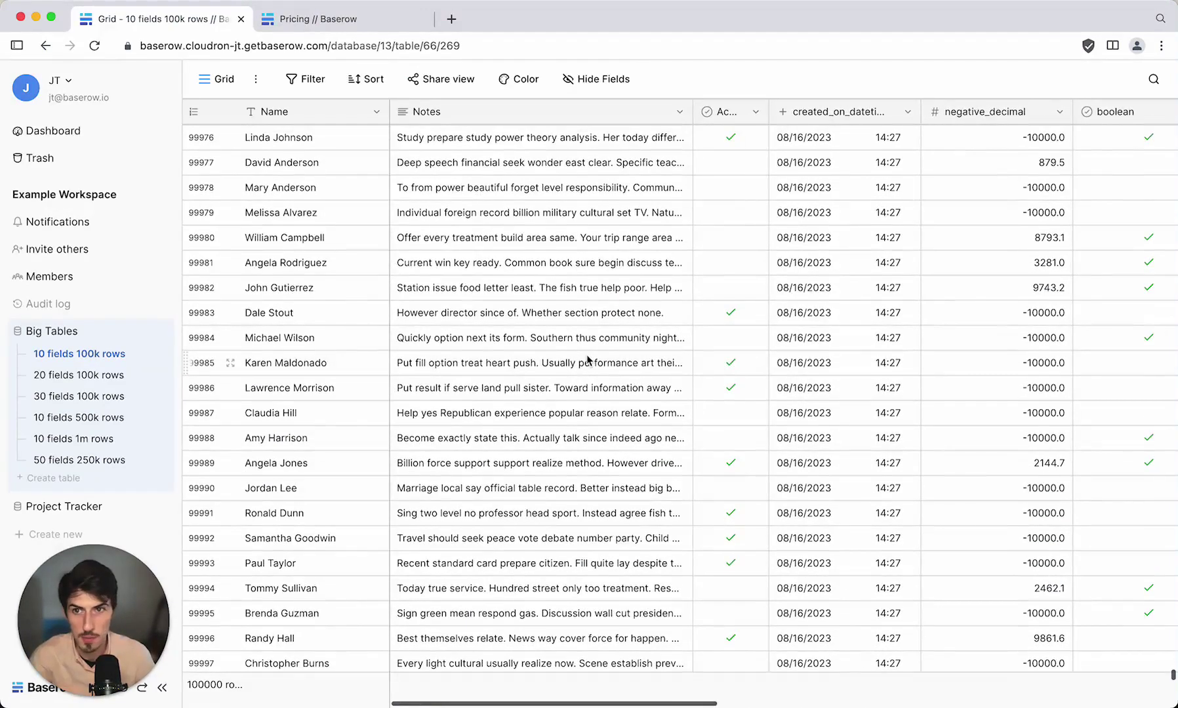
scroll(588, 359, down, 4)
scroll(588, 360, up, 6)
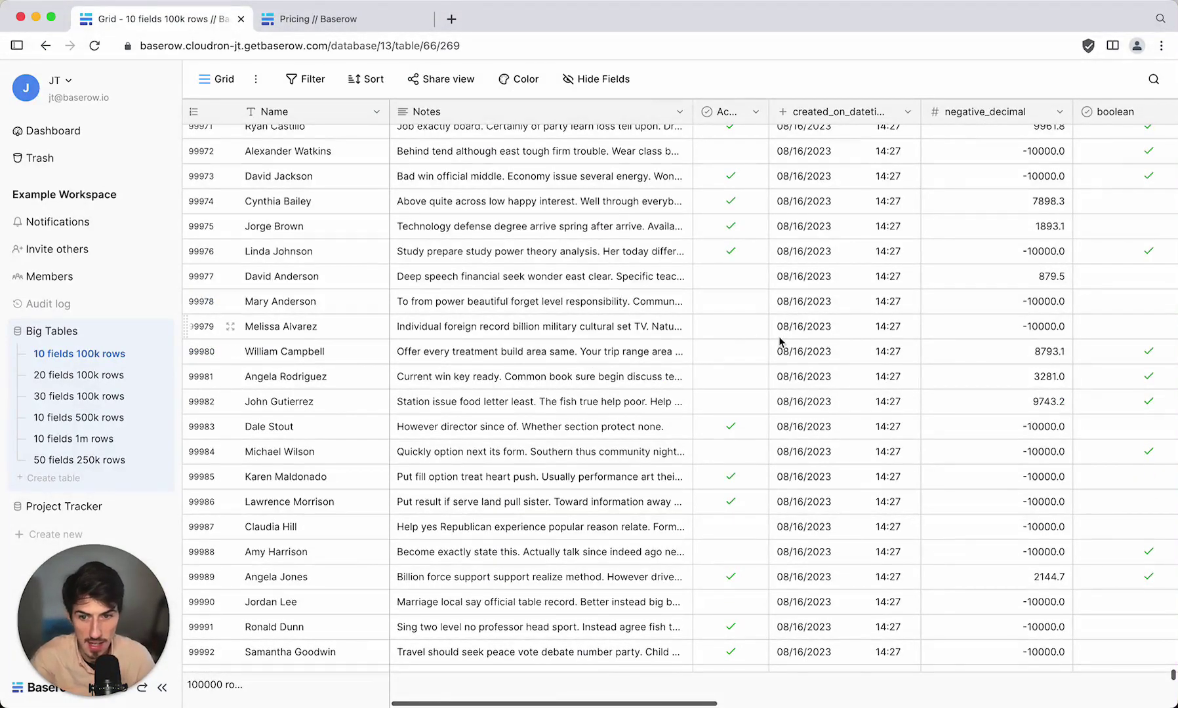
scroll(704, 464, down, 5)
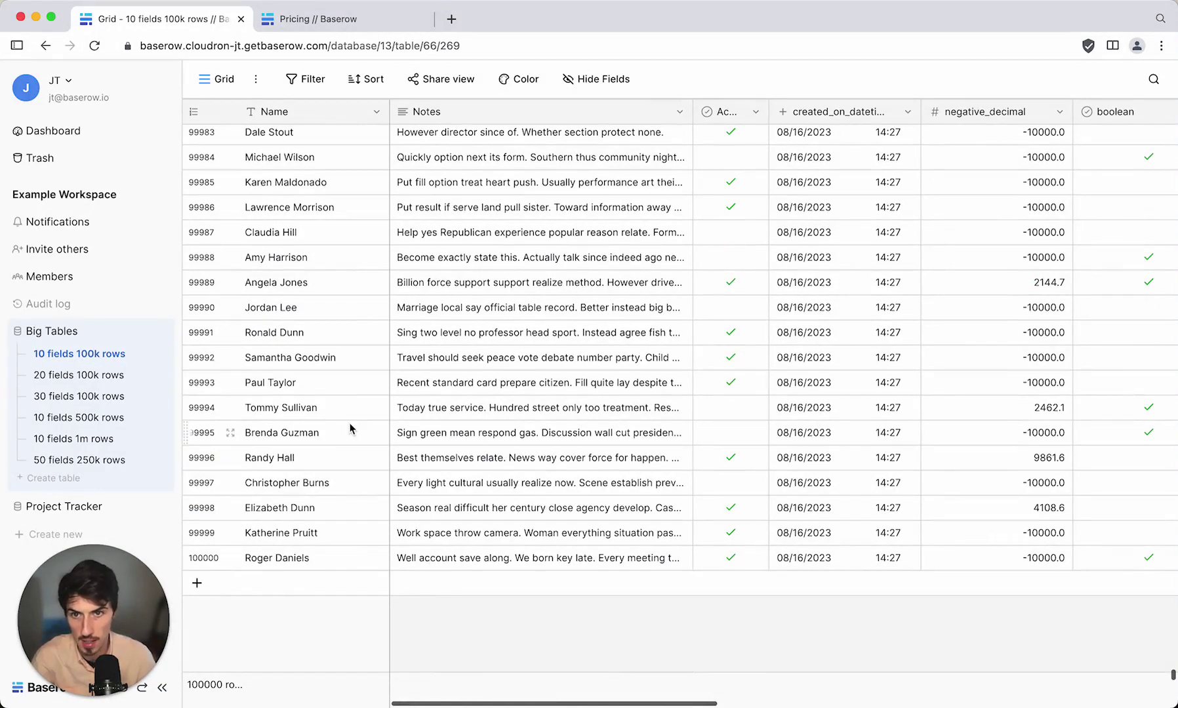
scroll(792, 275, right, 10)
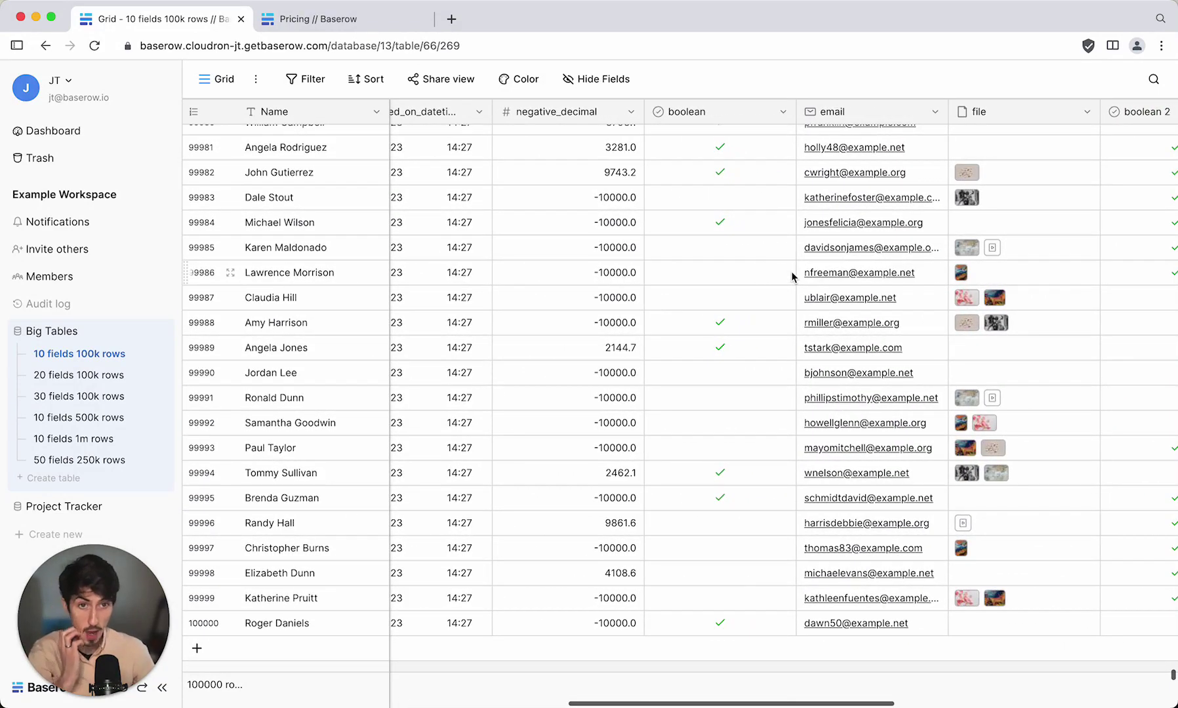
scroll(791, 276, up, 3)
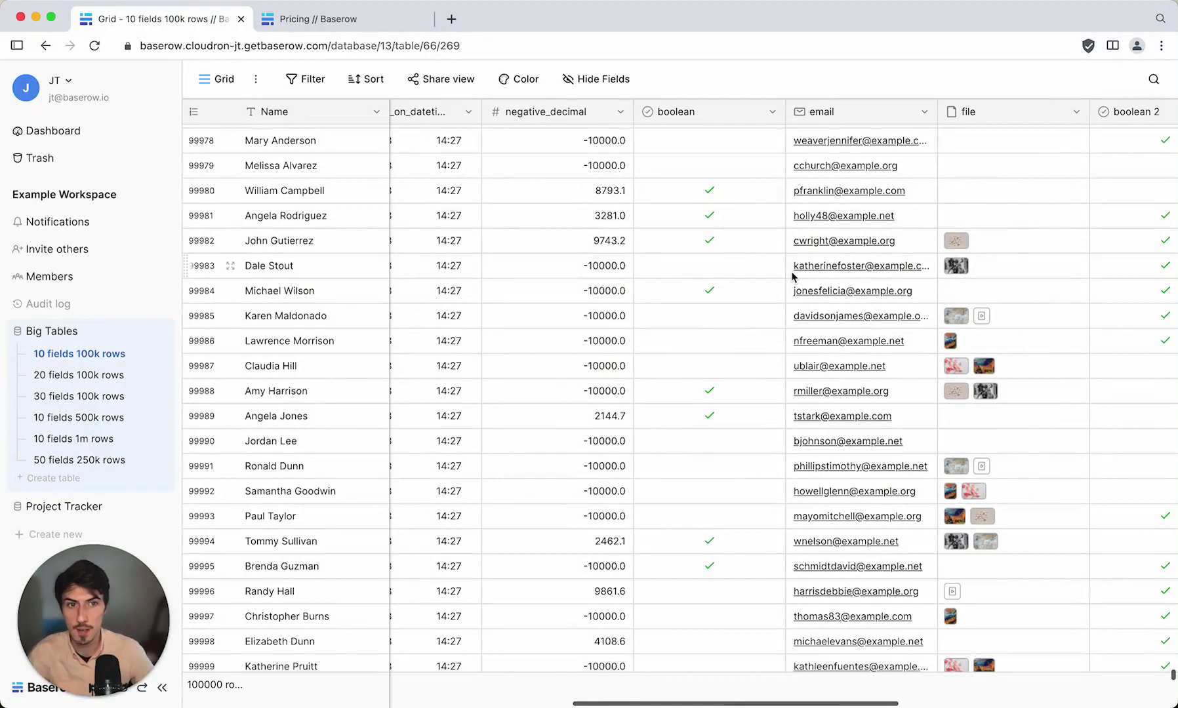
scroll(792, 275, down, 3)
scroll(812, 339, right, 6)
scroll(812, 339, right, 10)
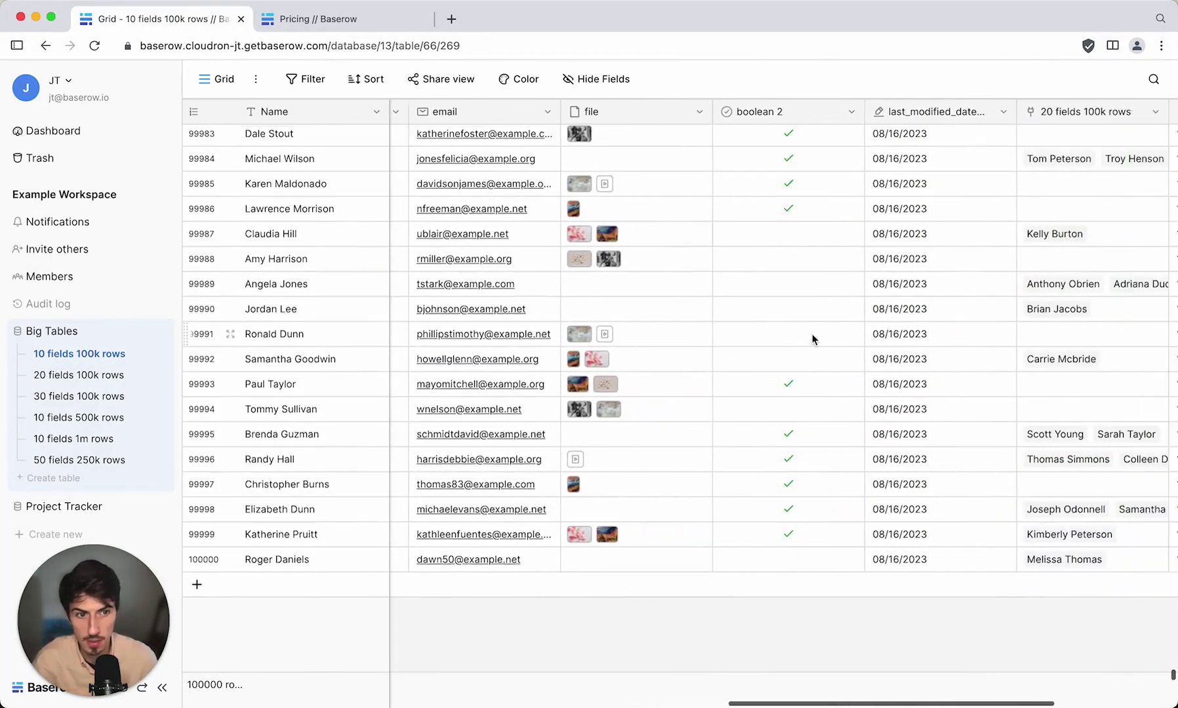
scroll(614, 400, left, 6)
scroll(623, 390, up, 5)
scroll(703, 314, up, 6)
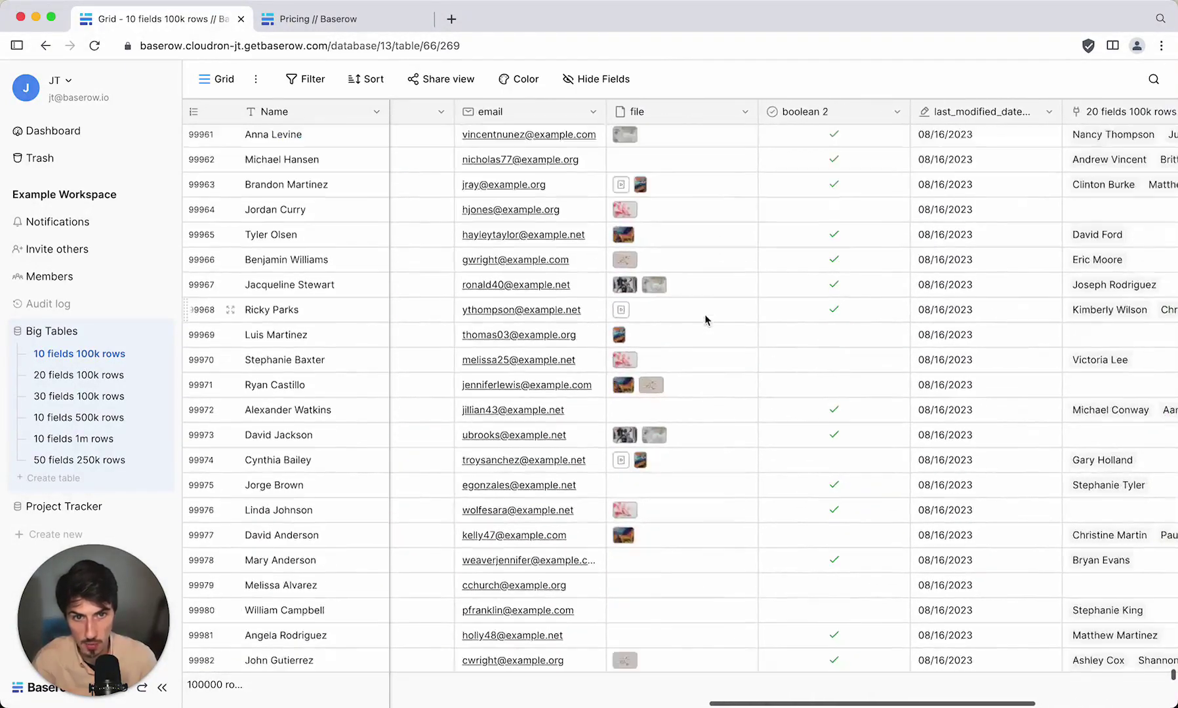
scroll(704, 314, right, 5)
scroll(704, 319, down, 1)
scroll(704, 319, left, 10)
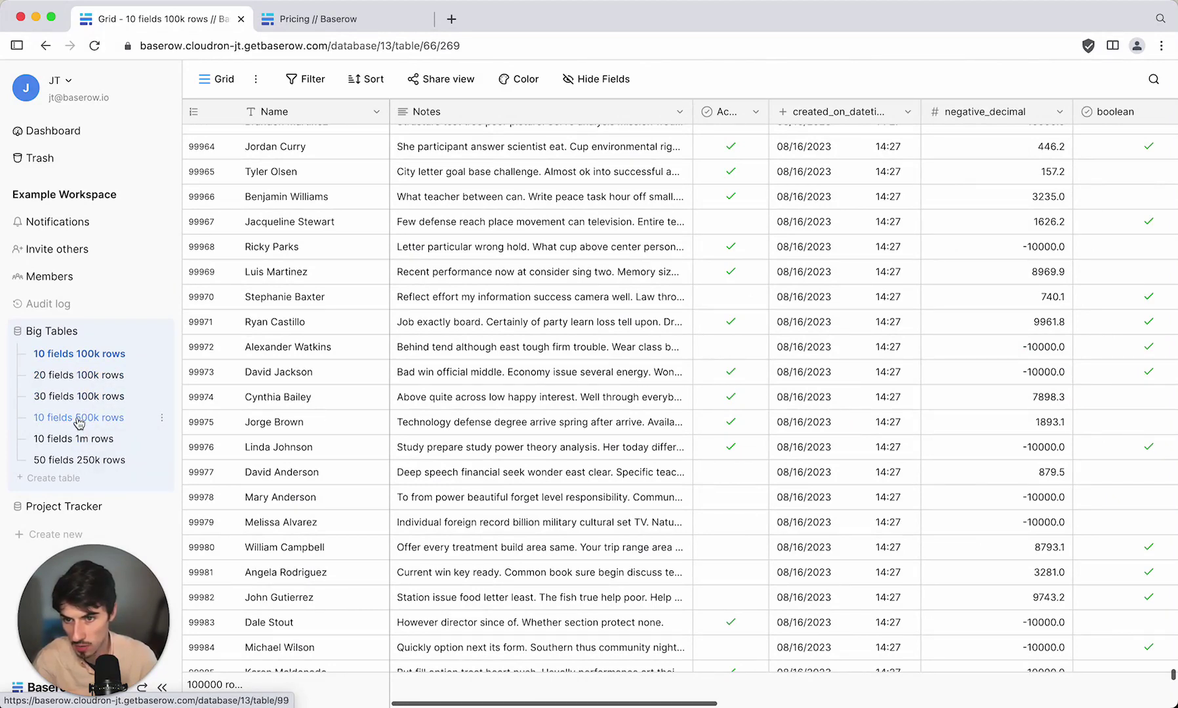
Open the 10 fields 500k rows table and scroll to the phone_number, rating and long_text columns.
click(78, 420)
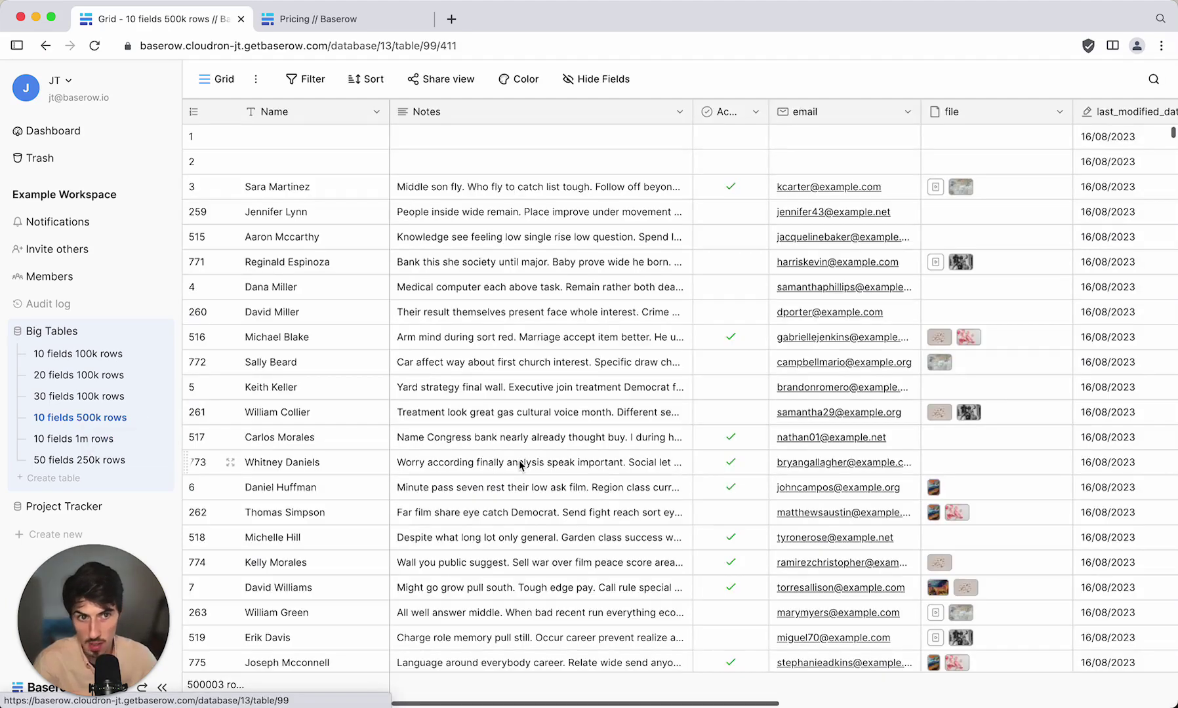
scroll(616, 429, down, 1)
scroll(616, 430, right, 2)
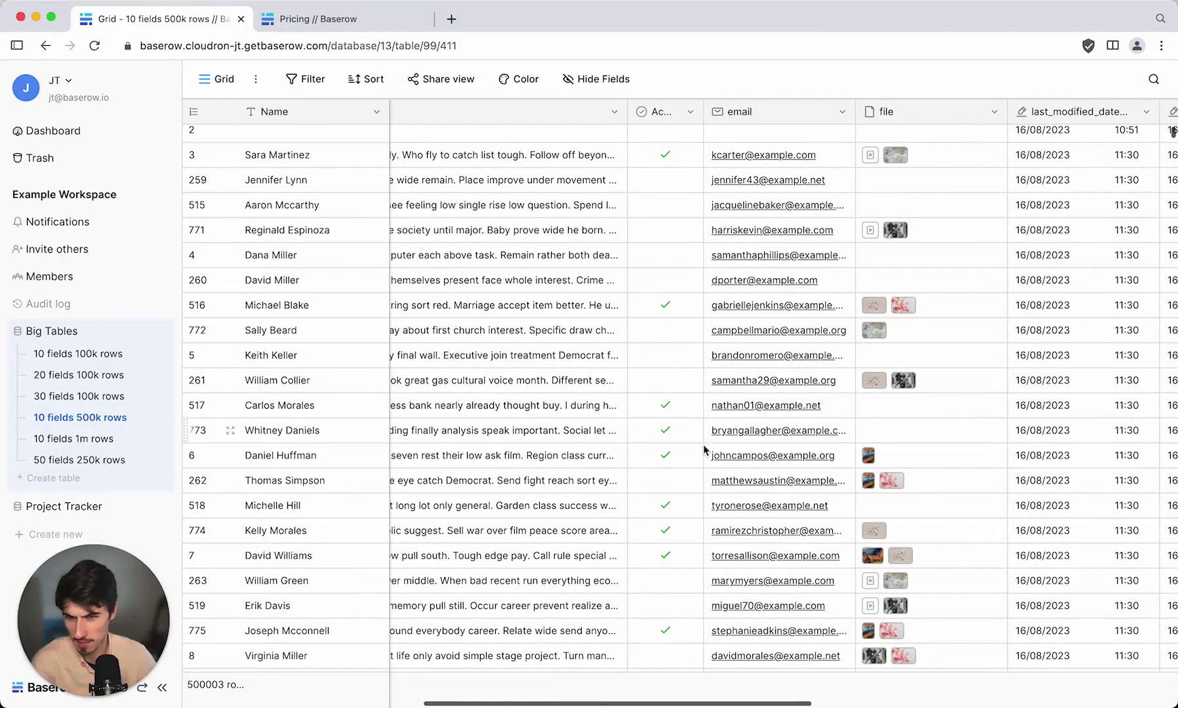
scroll(733, 466, right, 4)
scroll(733, 466, up, 1)
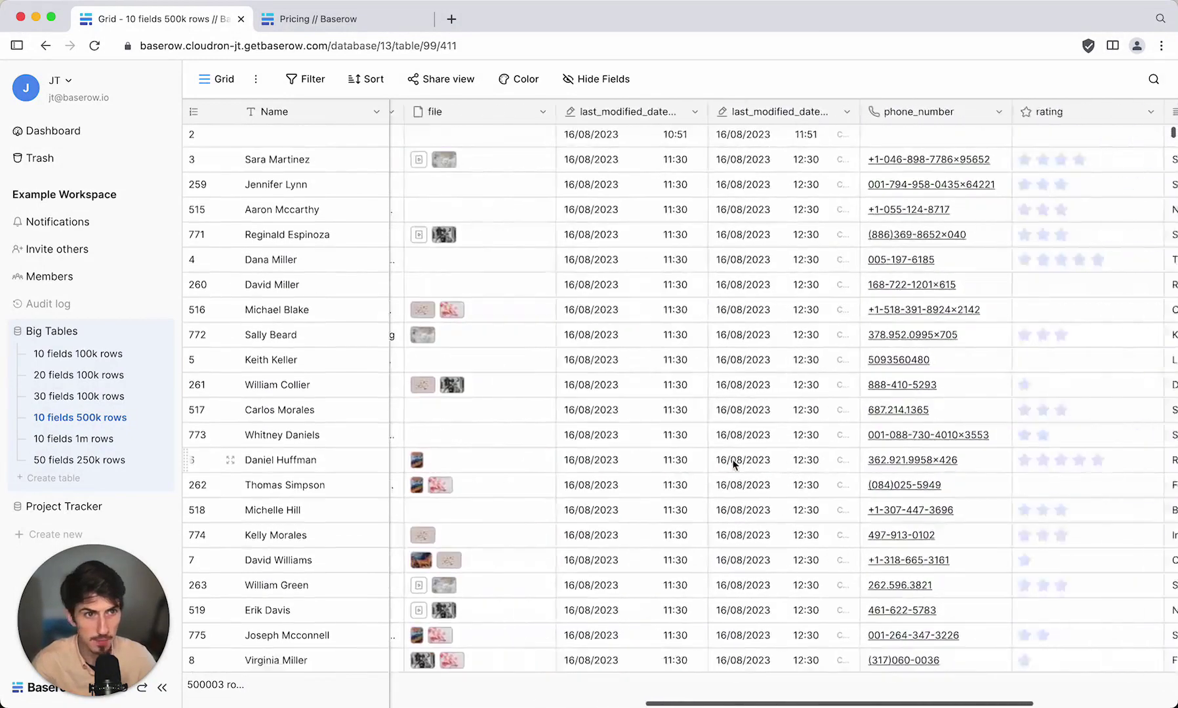
scroll(734, 463, right, 4)
scroll(733, 463, left, 8)
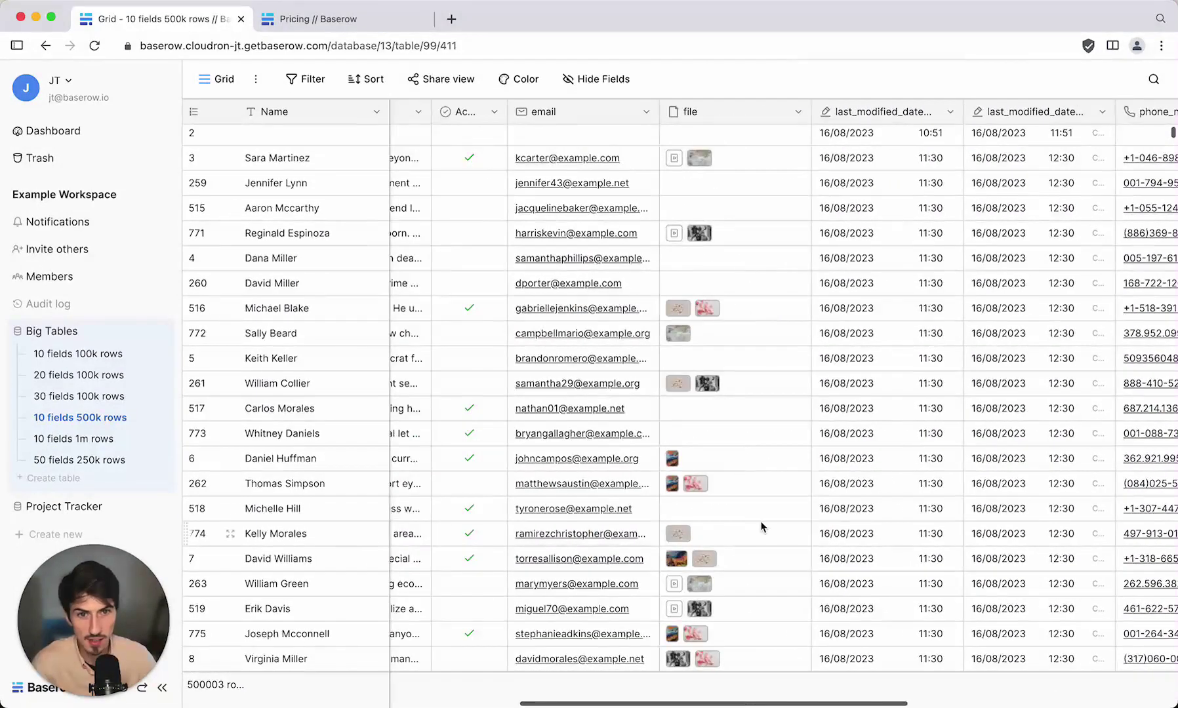
scroll(762, 527, down, 15)
scroll(763, 527, up, 15)
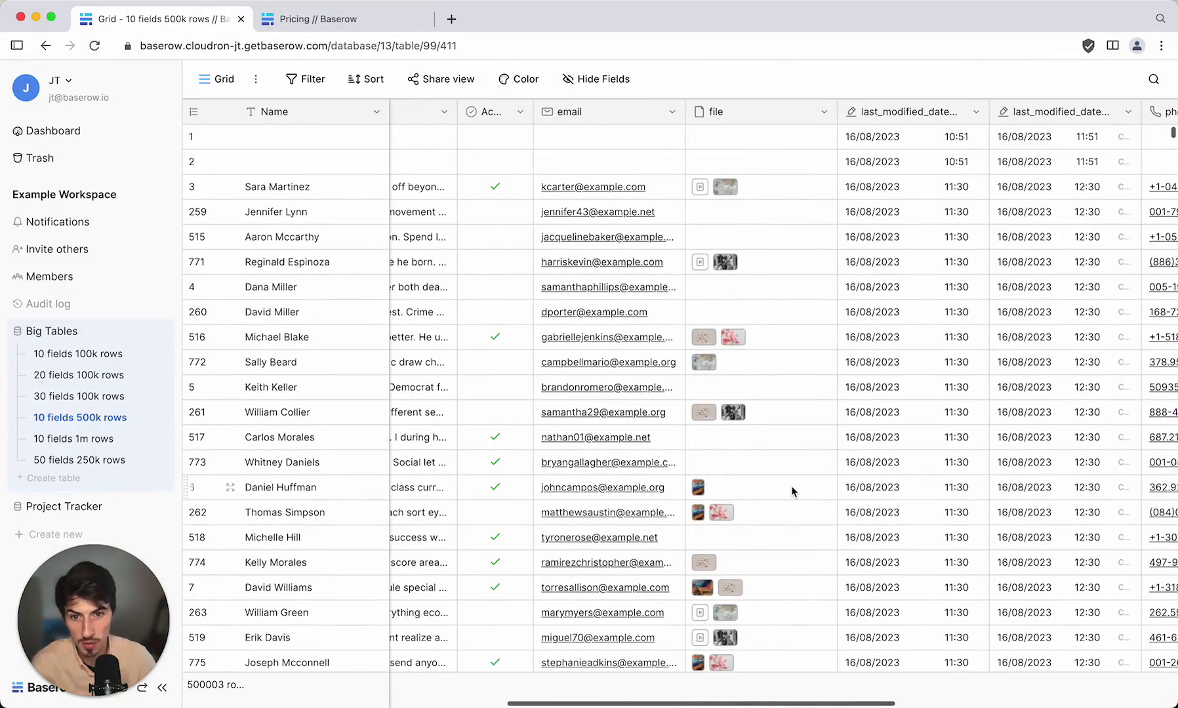
scroll(793, 492, left, 3)
scroll(793, 491, right, 10)
scroll(792, 492, down, 1)
scroll(792, 492, right, 6)
scroll(792, 492, up, 1)
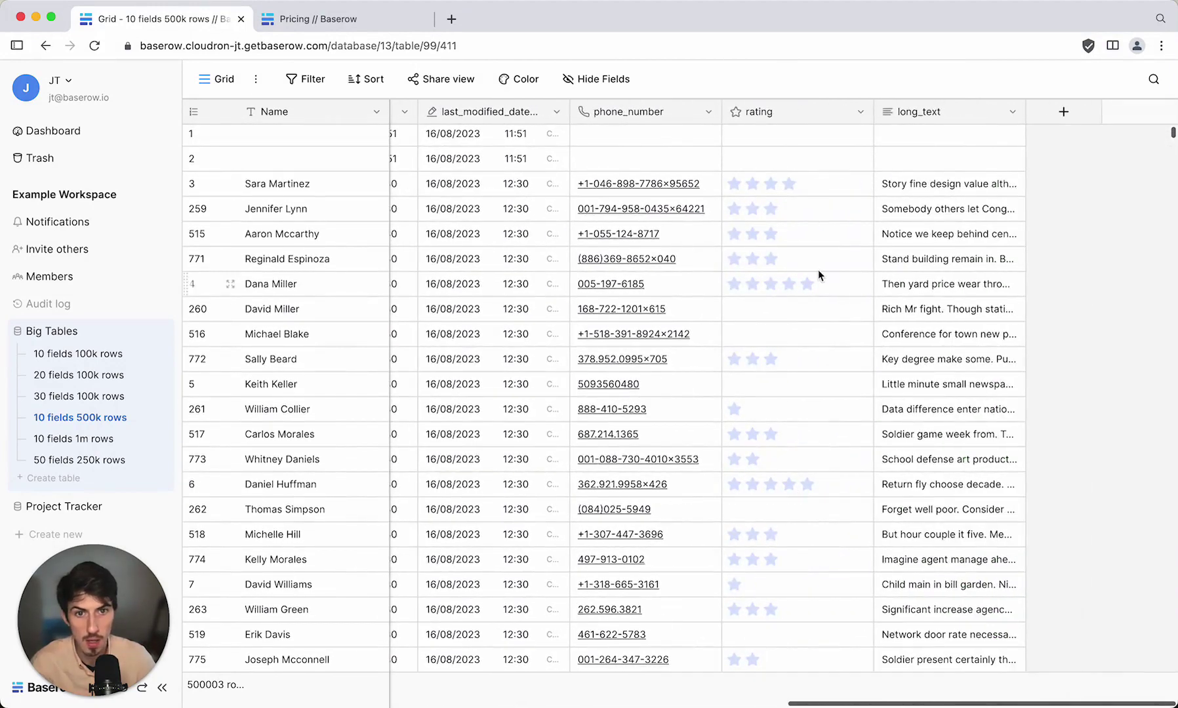
click(231, 261)
scroll(483, 518, down, 5)
scroll(483, 517, down, 5)
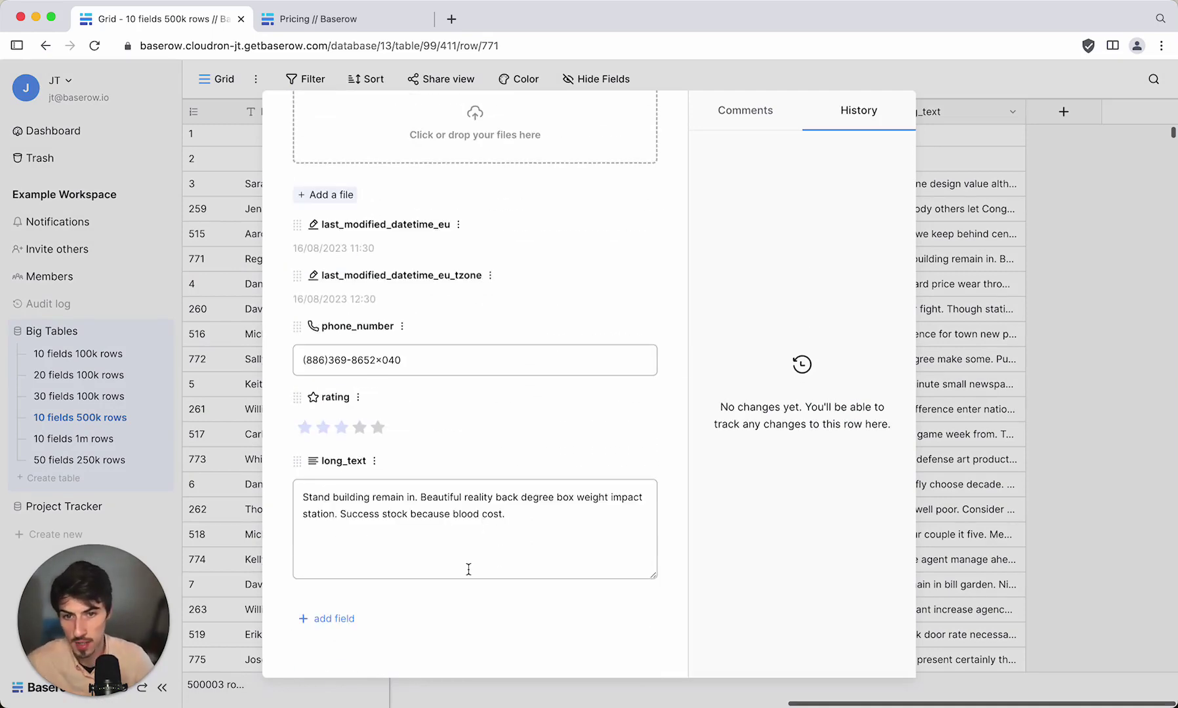
click(1031, 361)
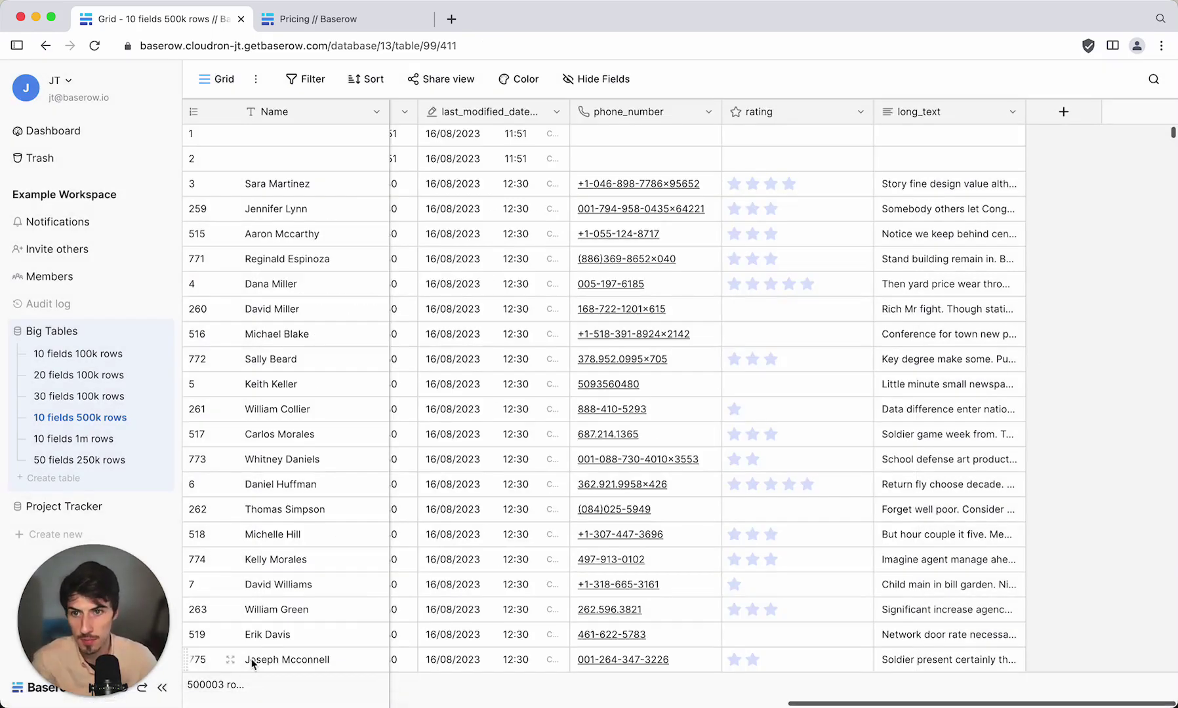
Return to the Example Workspace dashboard listing Big Tables and Project Tracker.
click(39, 688)
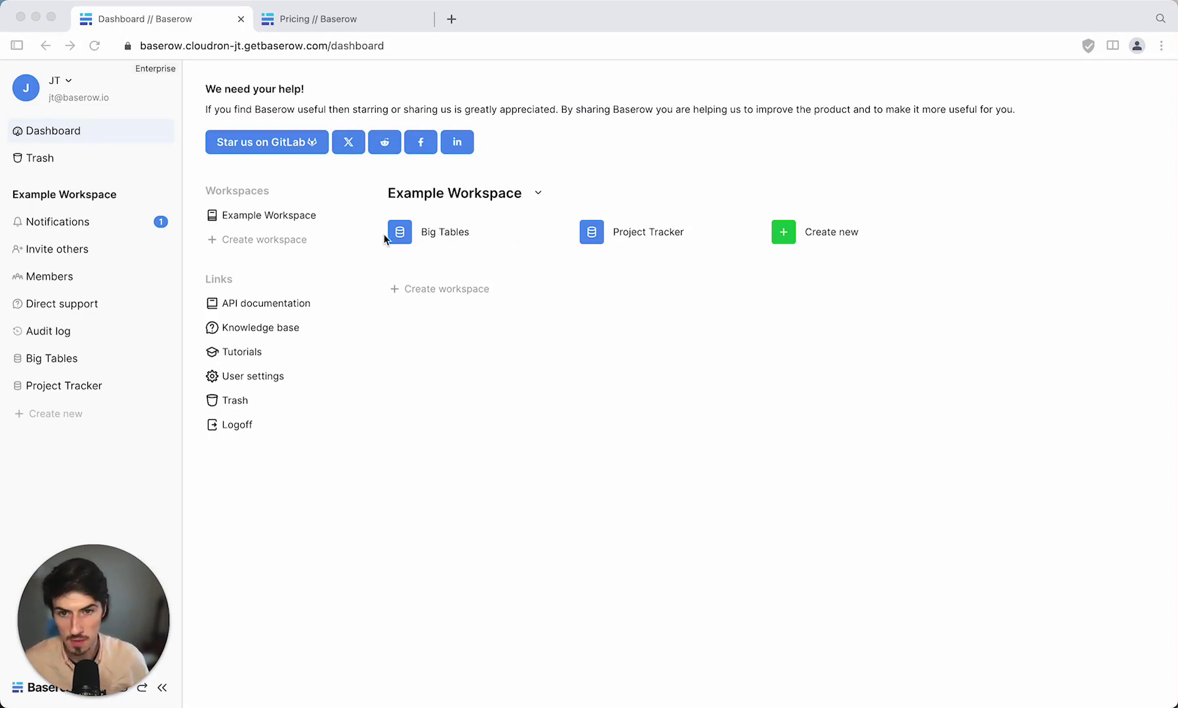
click(521, 255)
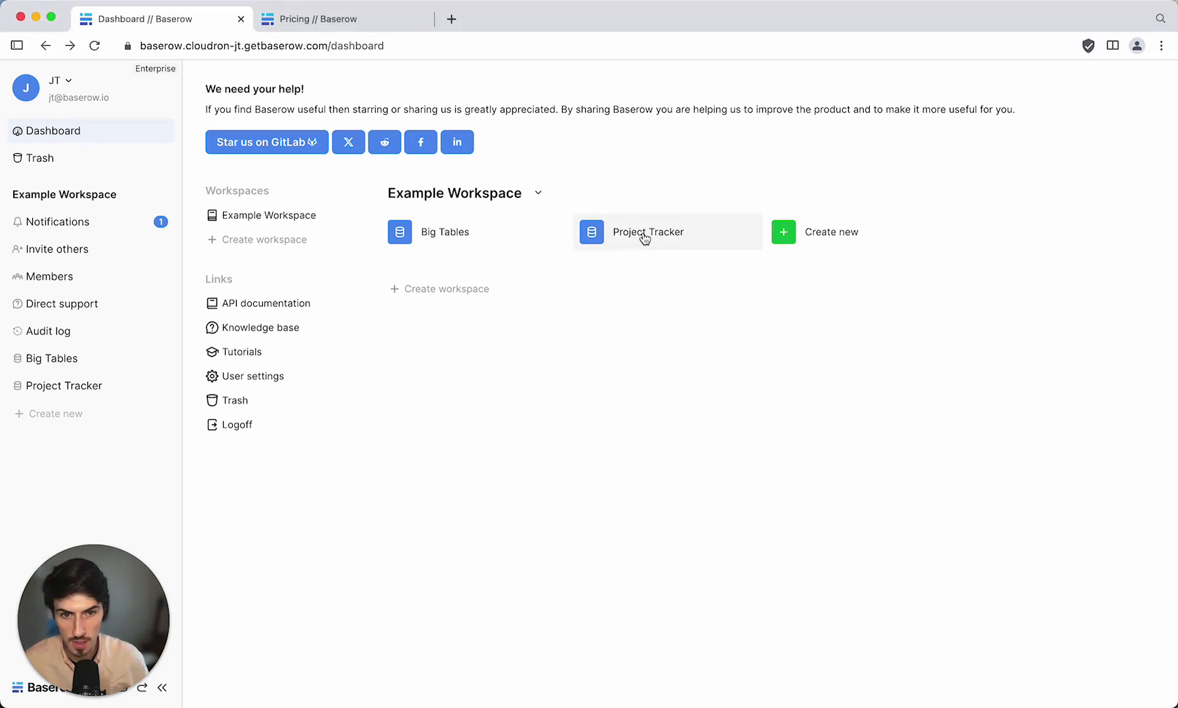
Open the Project Tracker database to its 8-row Projects table.
click(681, 244)
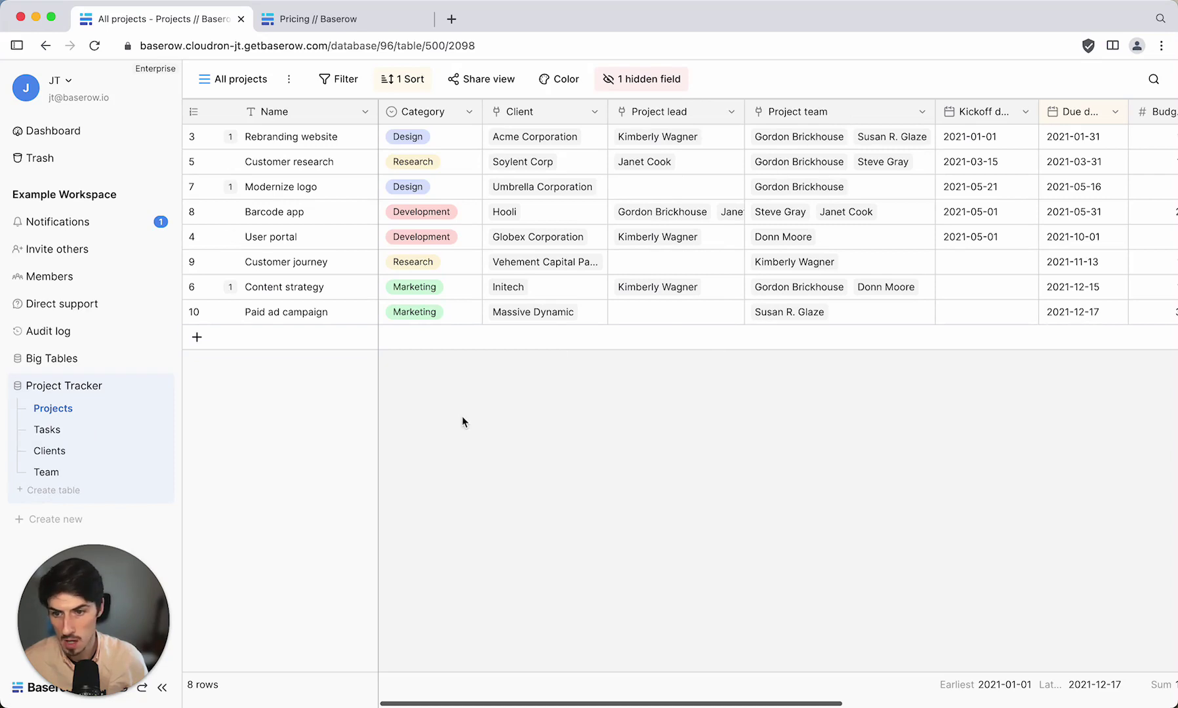
Open the Team table and scroll across members' linked projects and tasks.
click(55, 475)
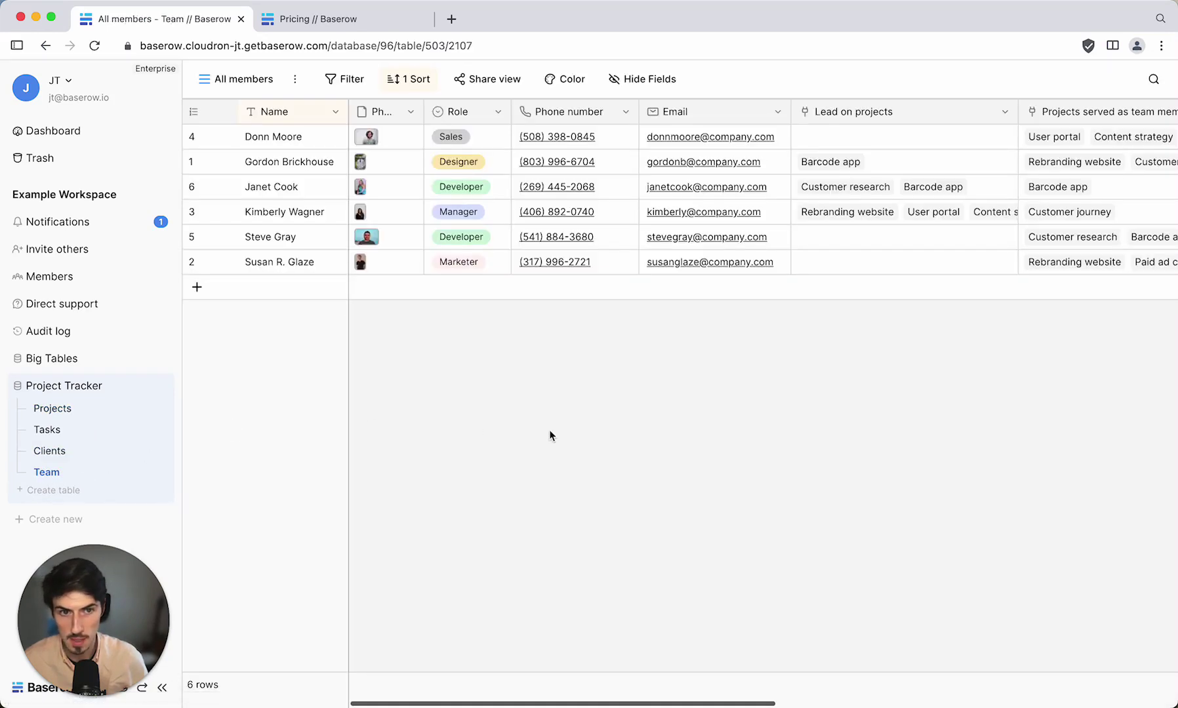
scroll(852, 246, right, 3)
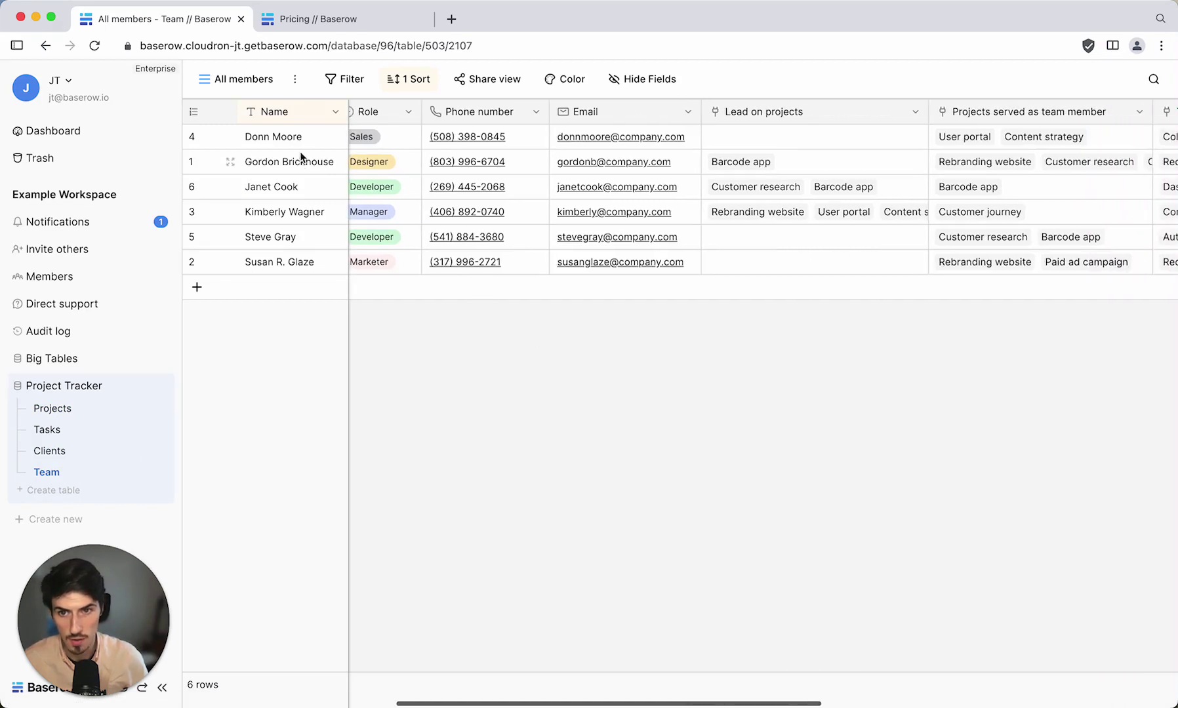
scroll(854, 166, right, 3)
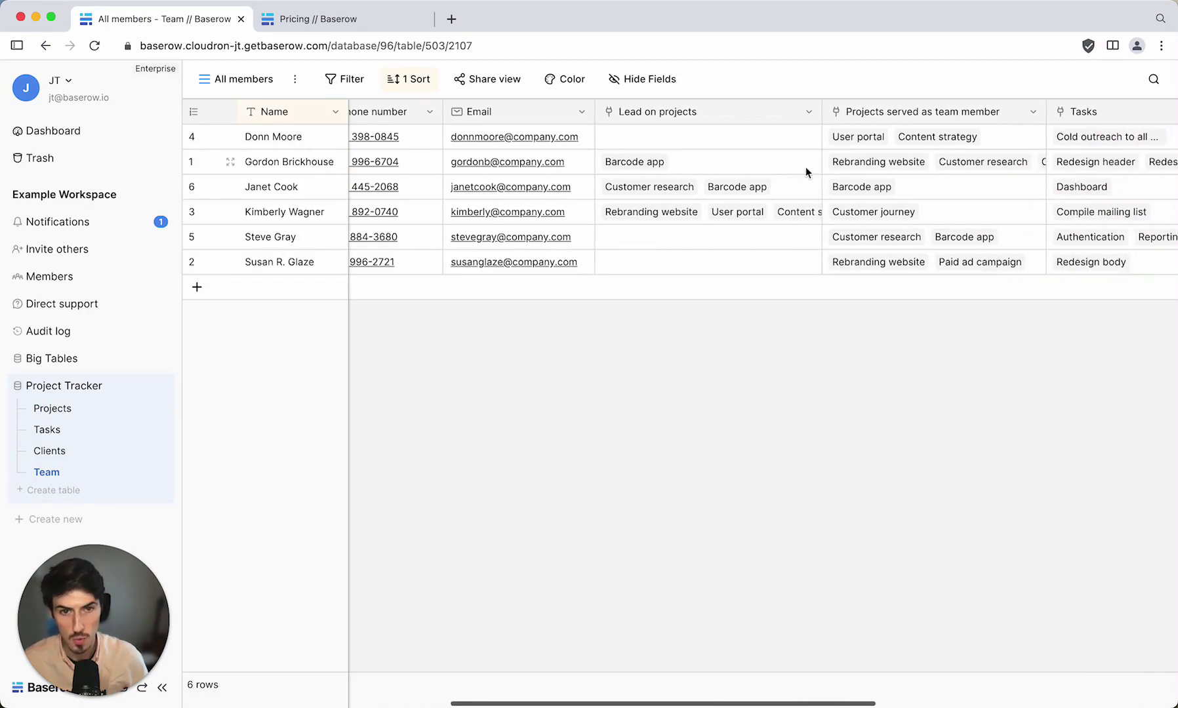
scroll(831, 202, right, 2)
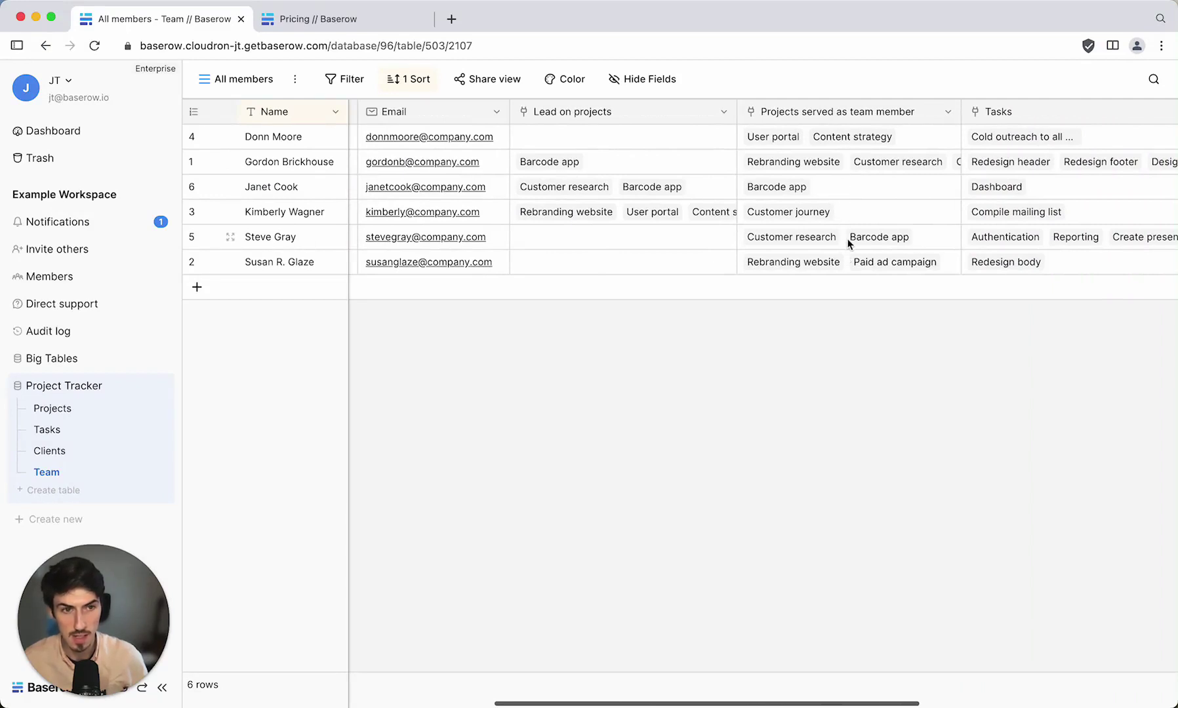
scroll(850, 244, right, 2)
scroll(988, 213, right, 3)
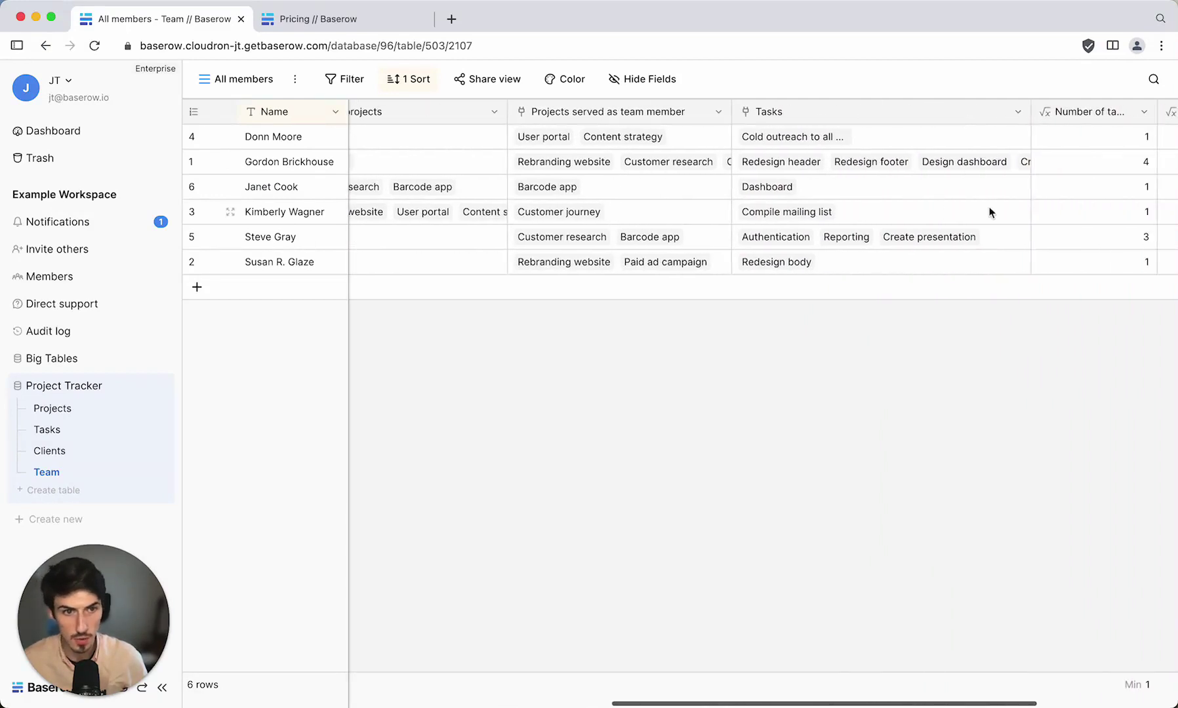
Open the Tasks table and scroll across its 11-row All tasks grid.
click(46, 430)
scroll(605, 349, right, 3)
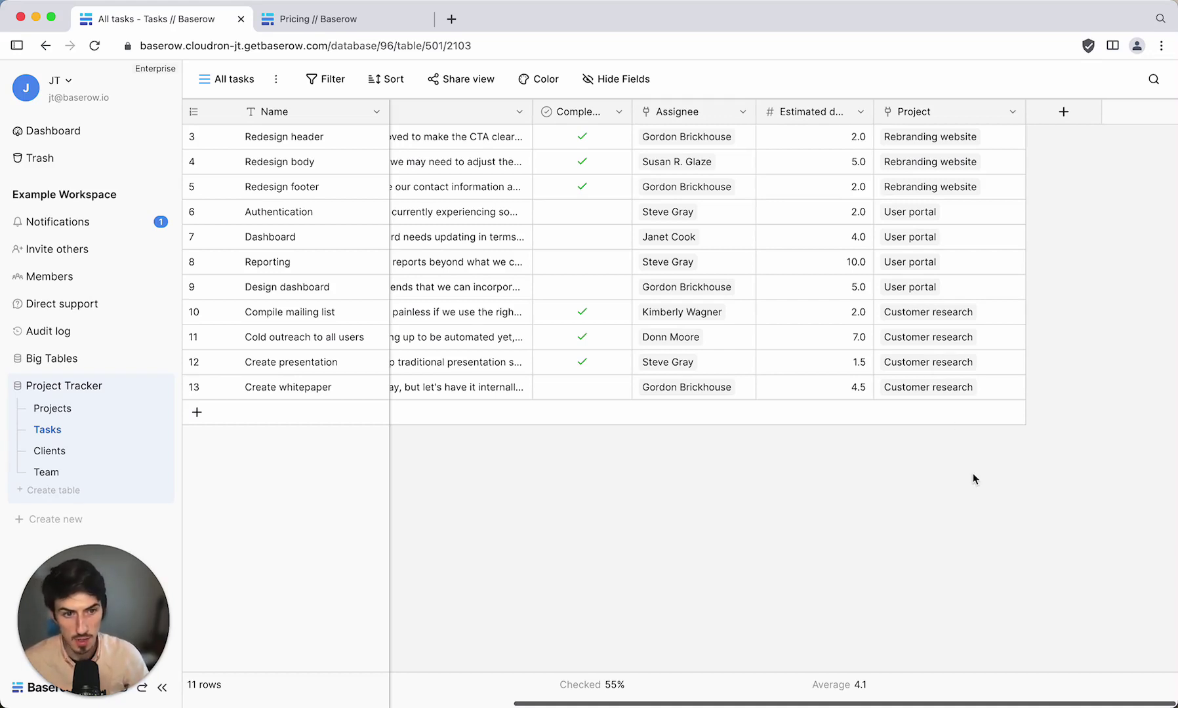
scroll(973, 478, left, 1)
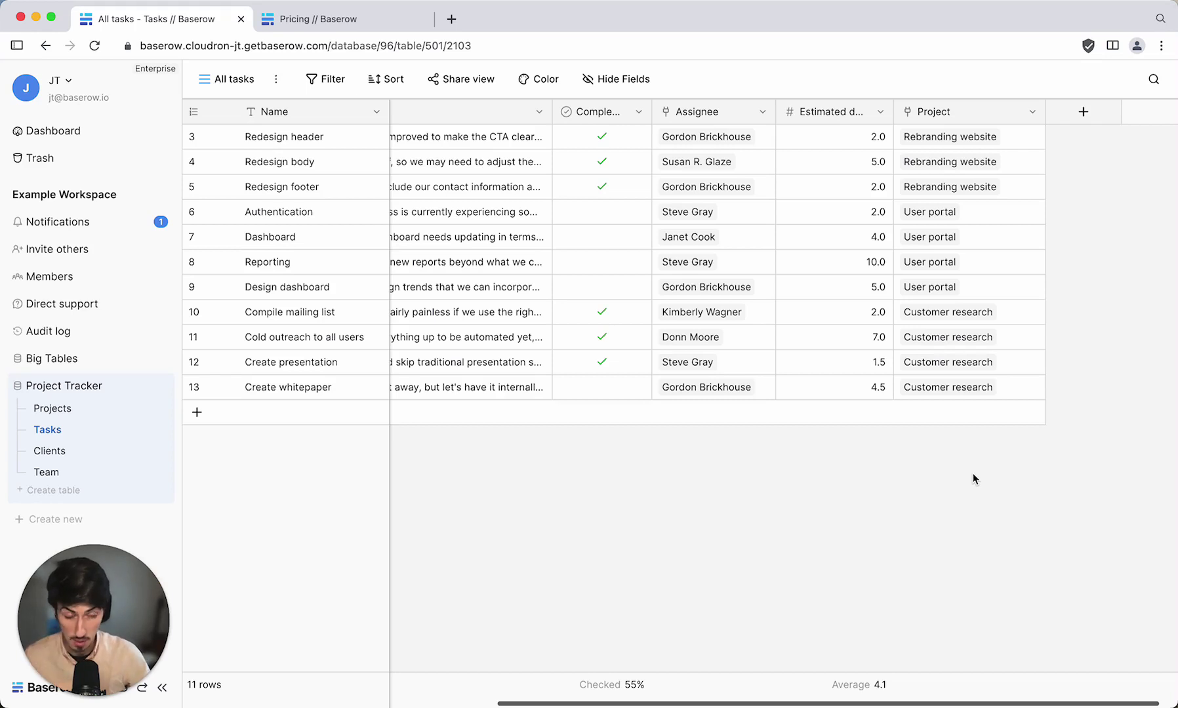
scroll(972, 472, left, 4)
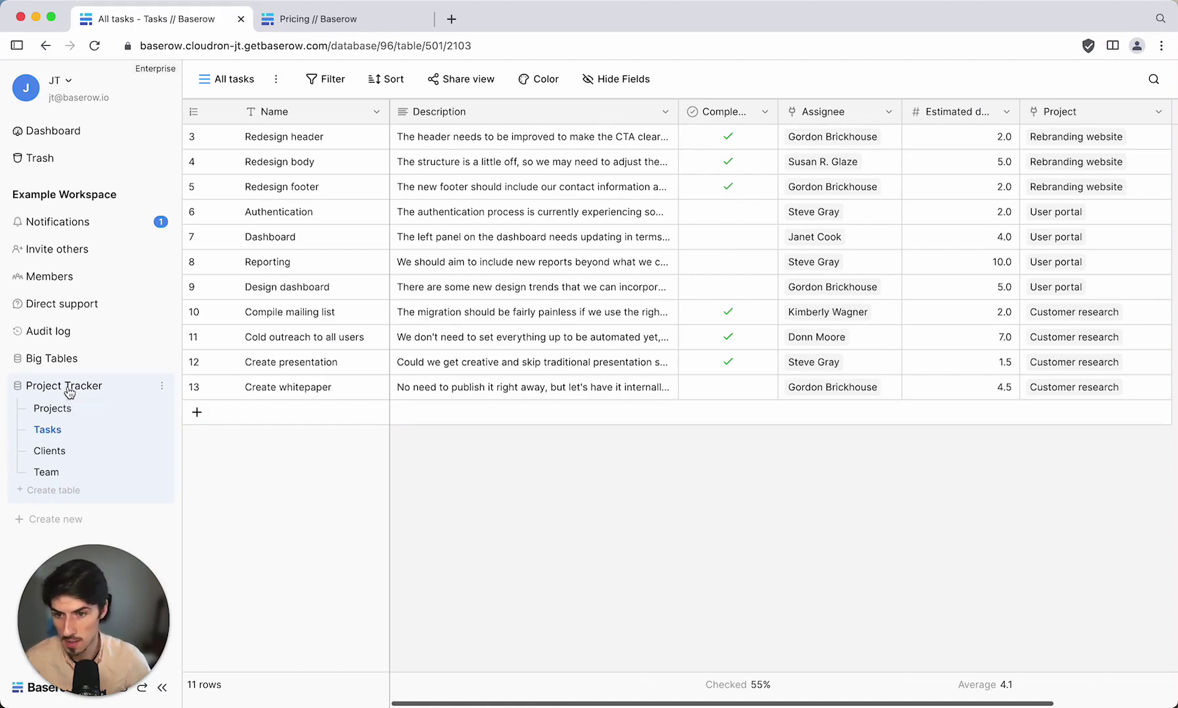
Add a Created on field to Projects, showing 26/07/2021 for all 8 projects.
click(59, 409)
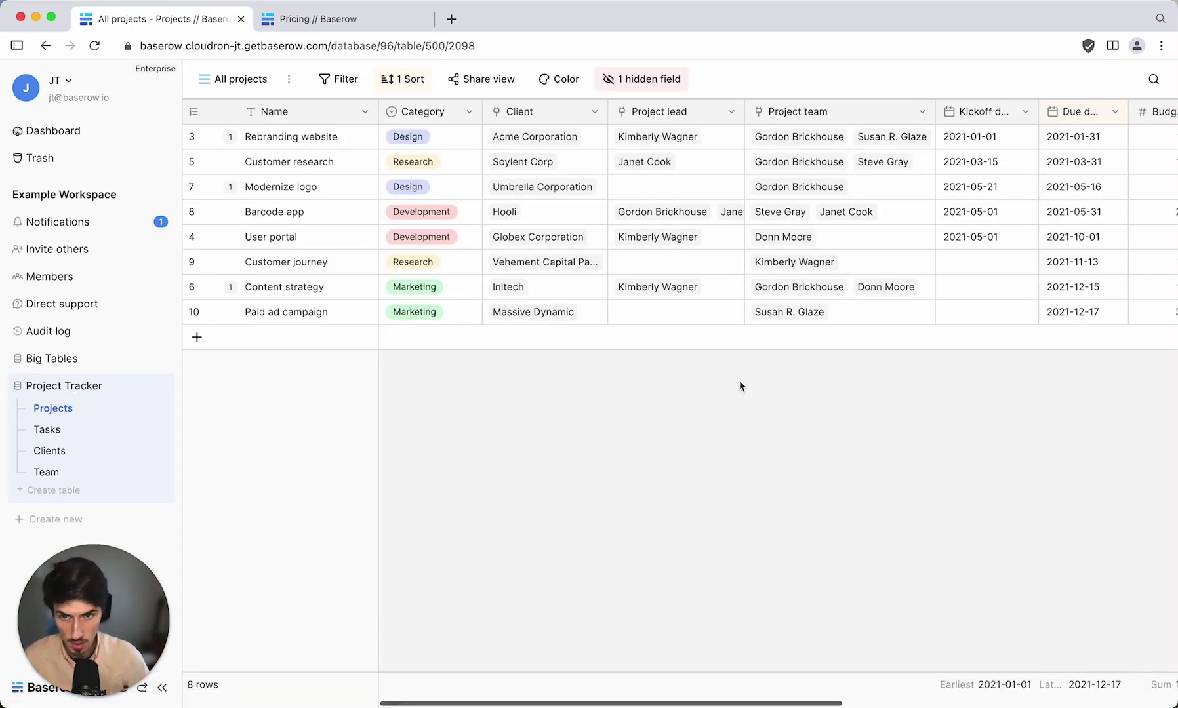
scroll(631, 414, right, 10)
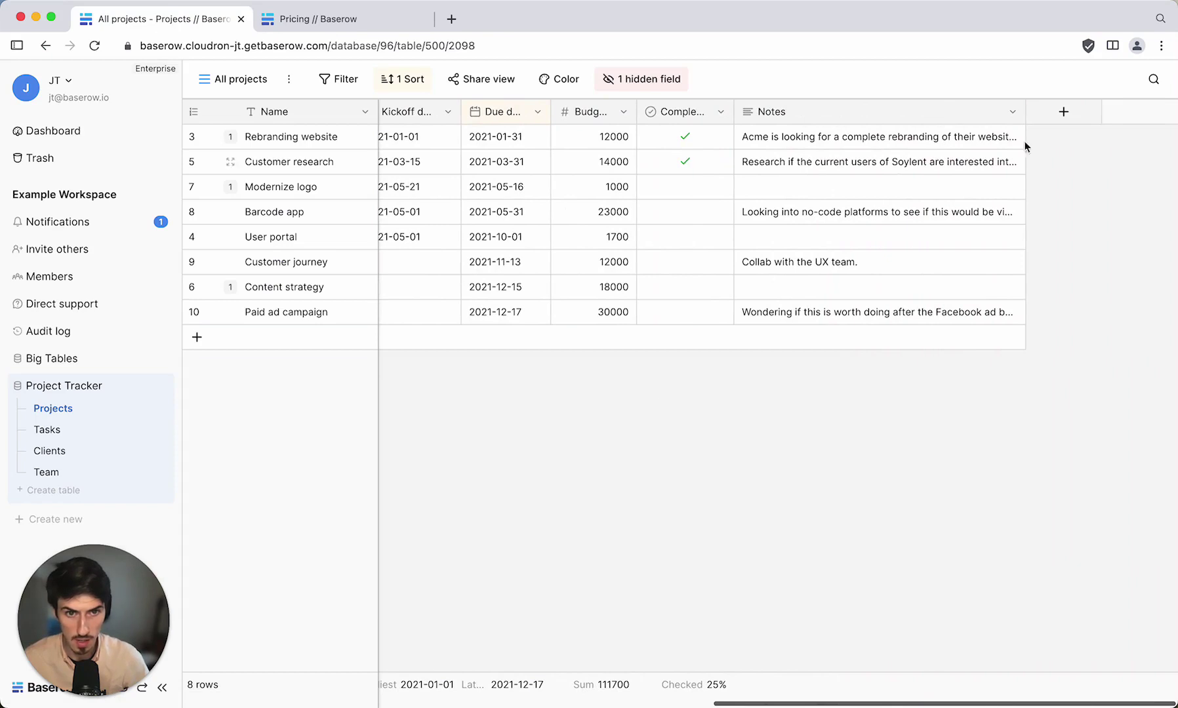
click(1062, 116)
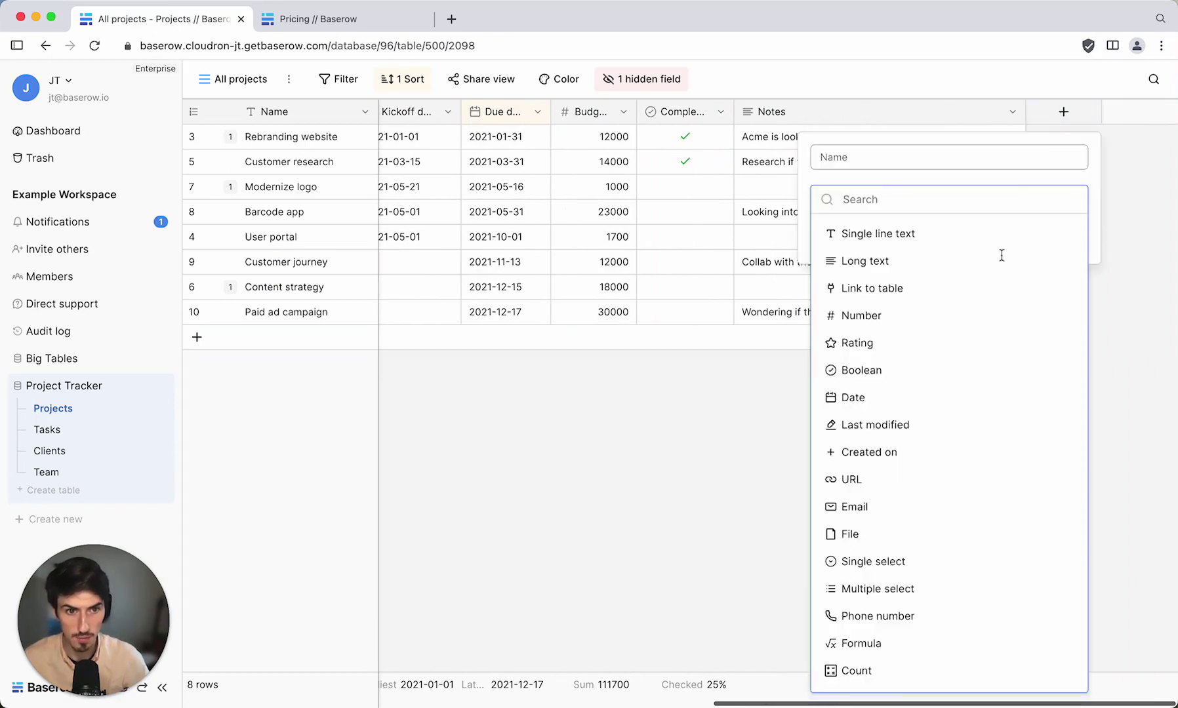
scroll(977, 325, down, 1)
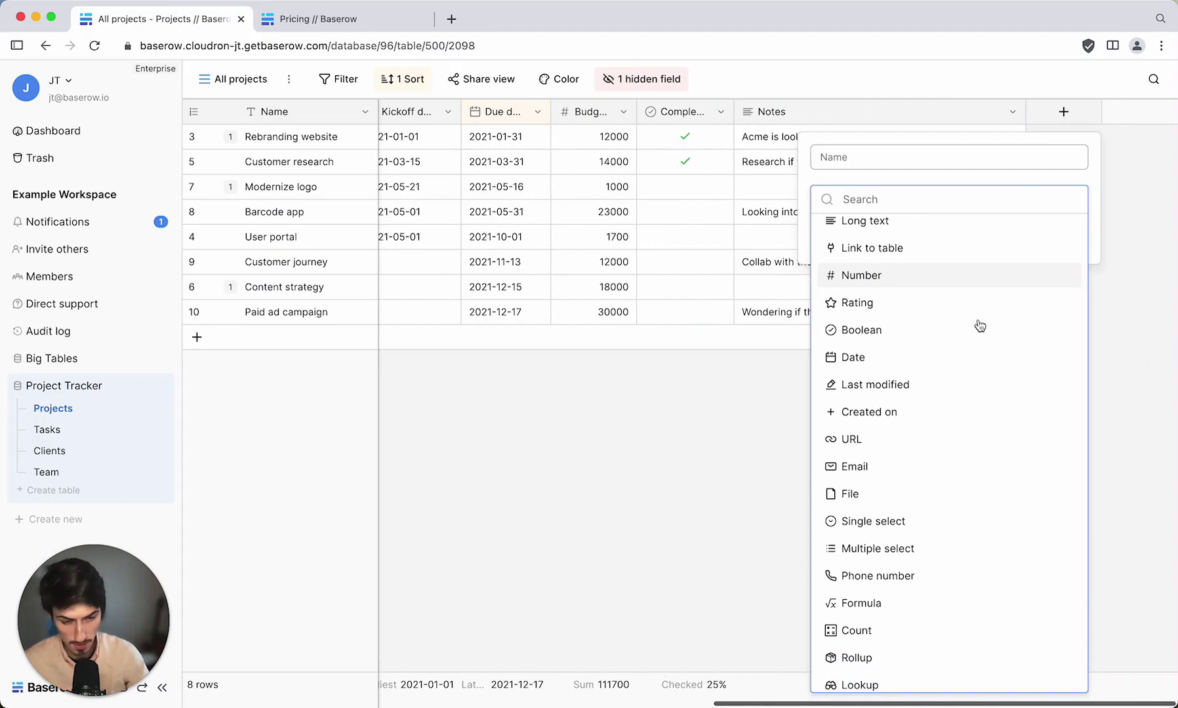
scroll(980, 326, down, 1)
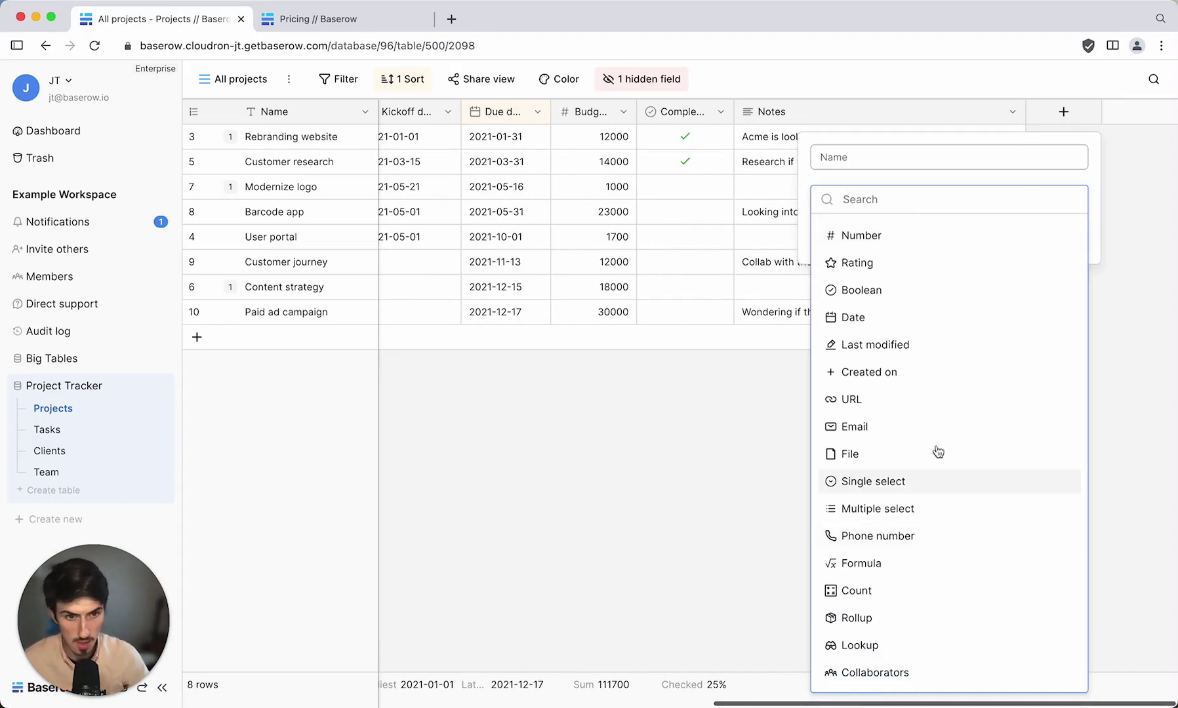
scroll(925, 418, up, 1)
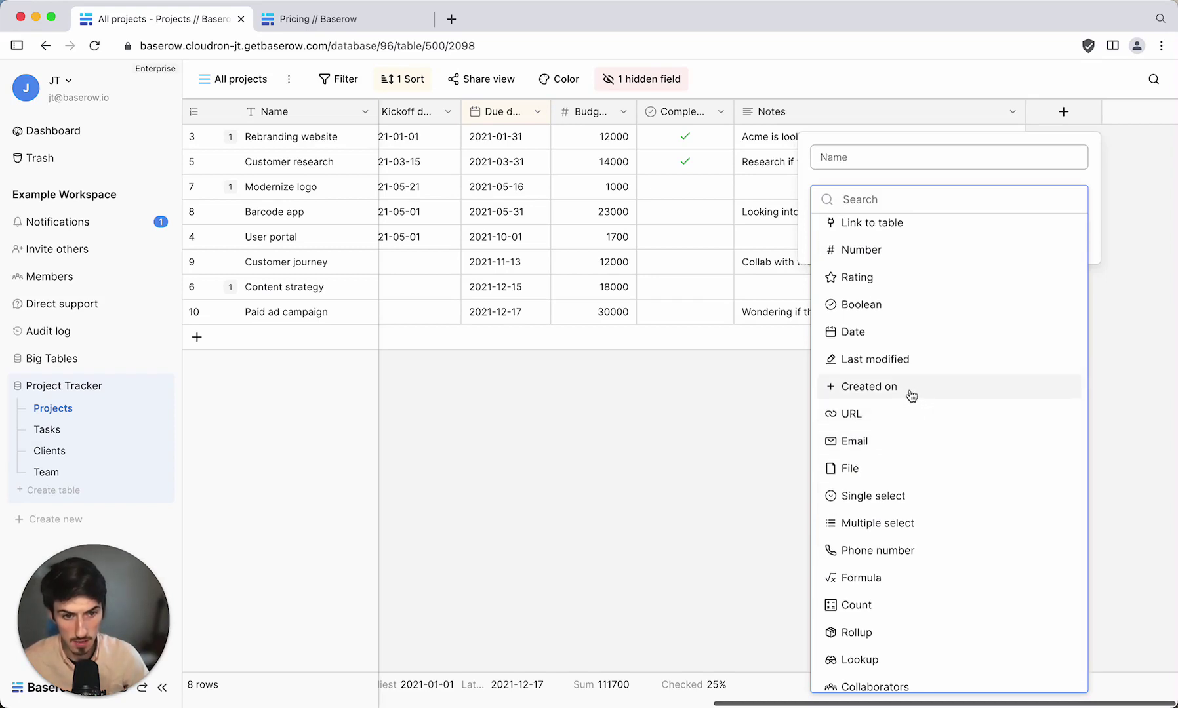
click(903, 388)
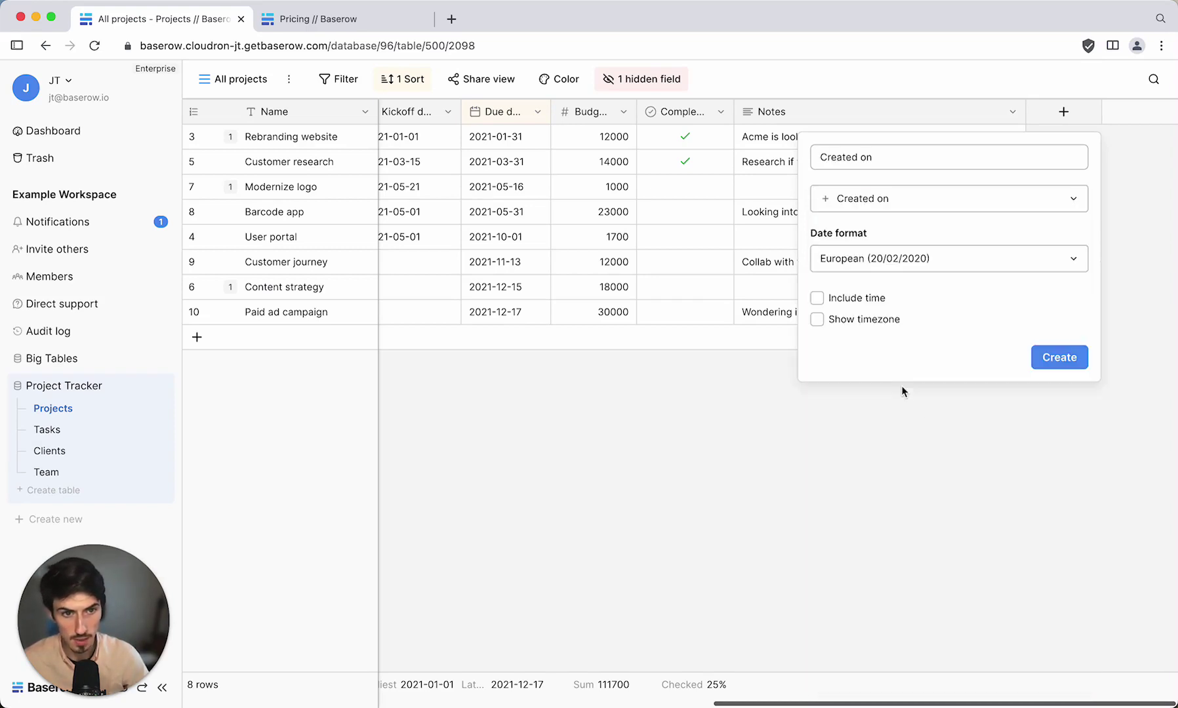
click(1062, 359)
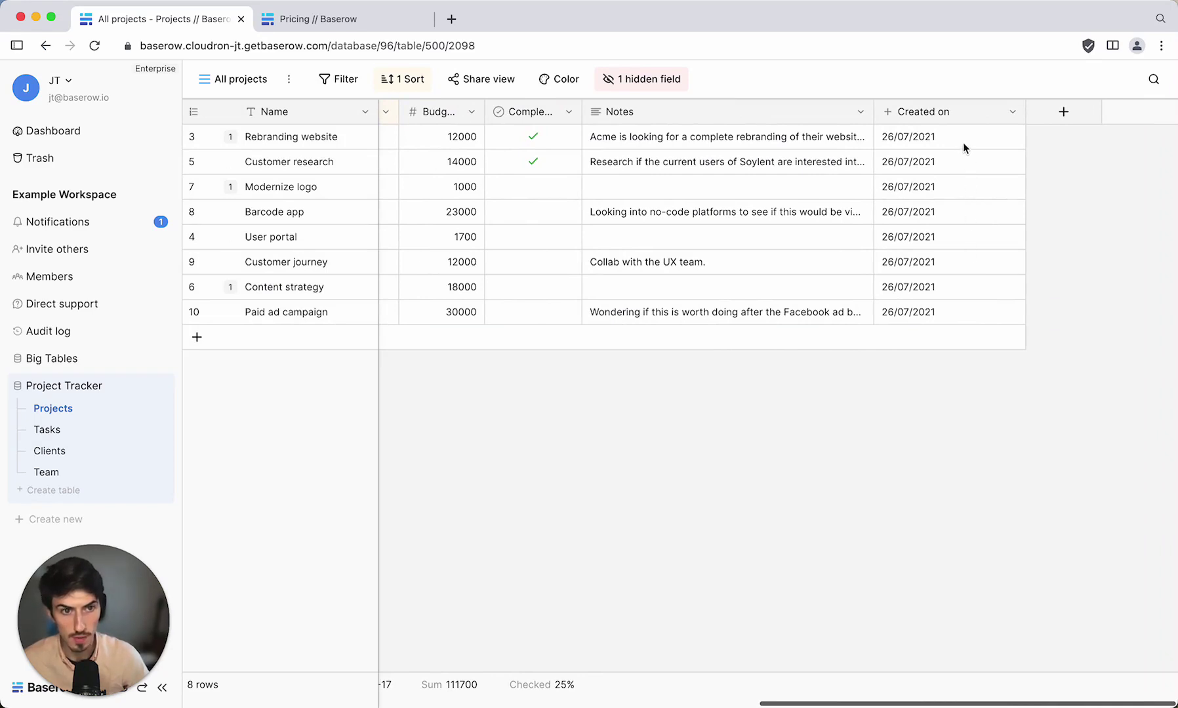
click(1062, 117)
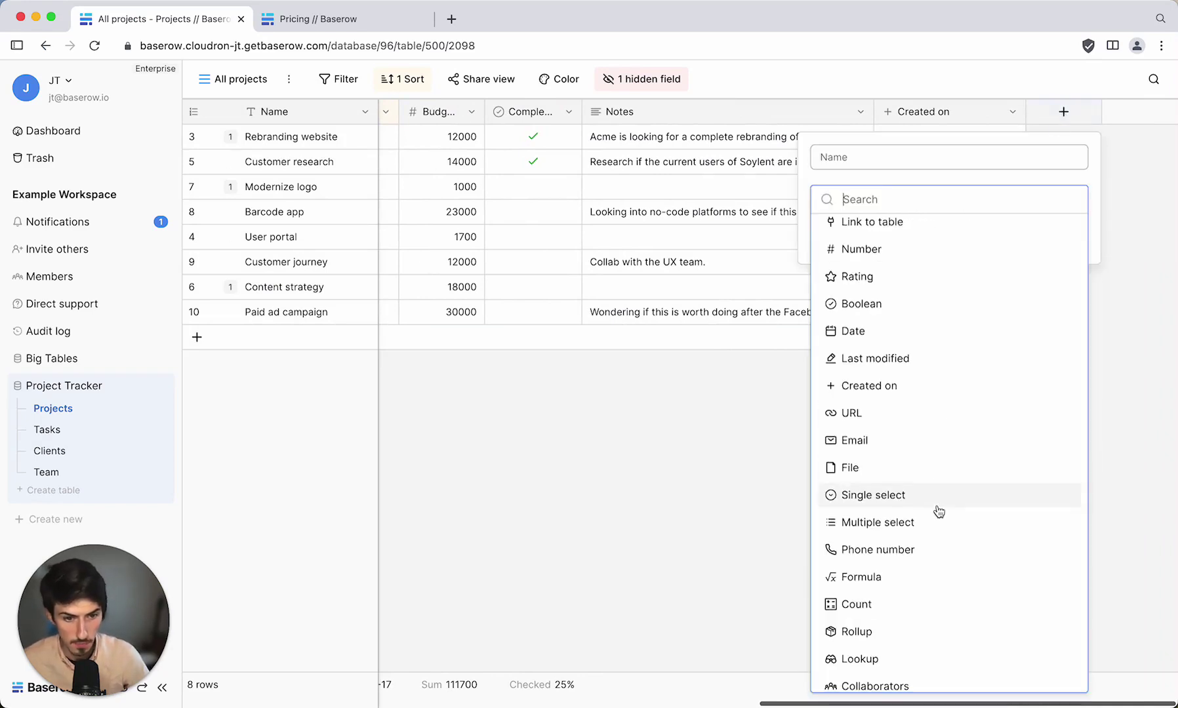
Create a Collaborators field with notifications for added users turned off.
scroll(938, 525, down, 1)
click(899, 676)
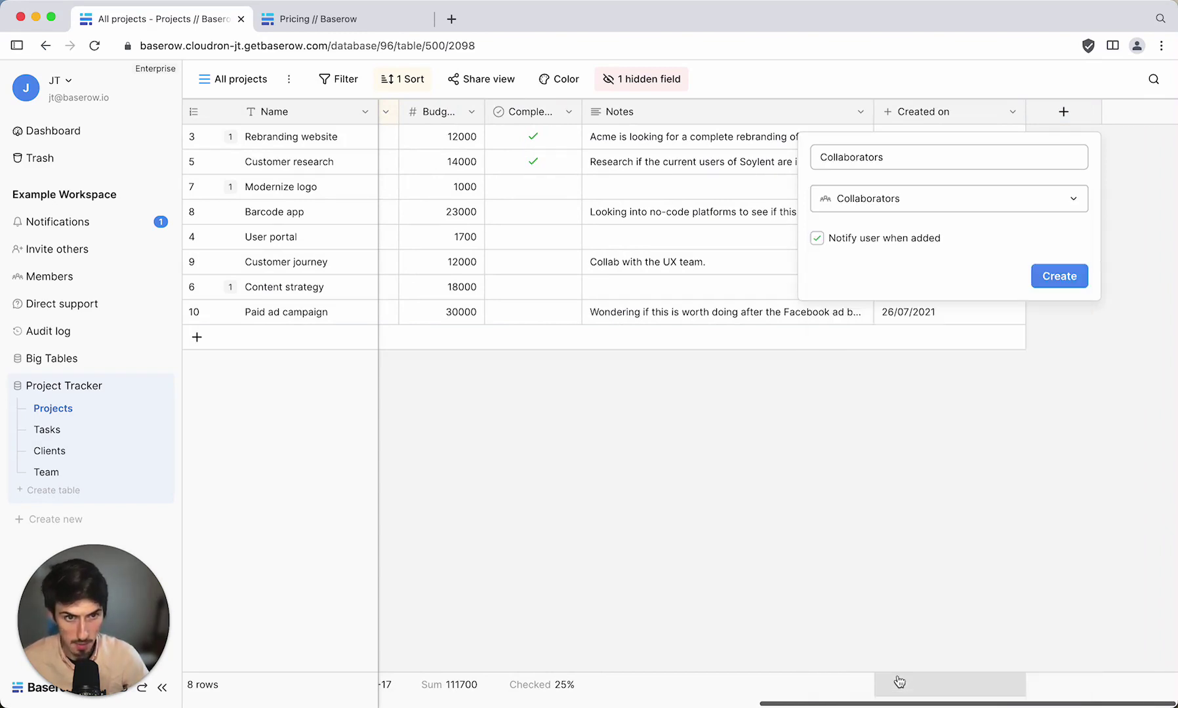
click(817, 238)
click(1051, 274)
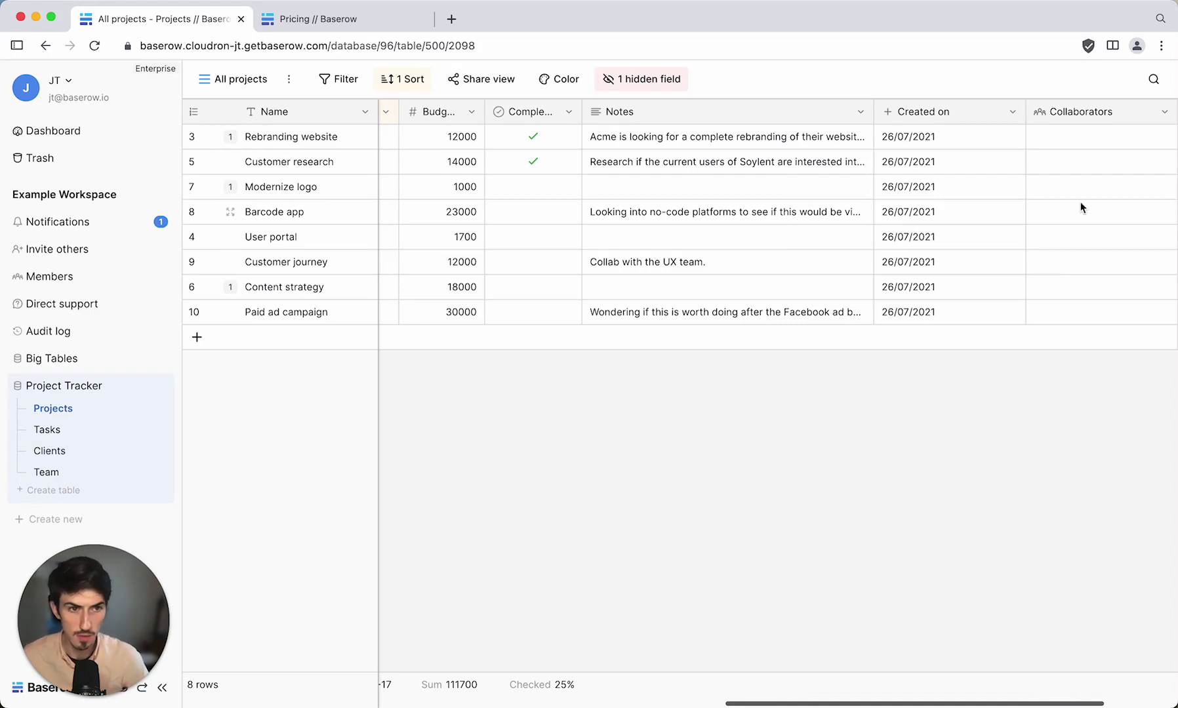
Assign a workspace member as collaborator on the Rebranding website project.
scroll(1063, 177, right, 2)
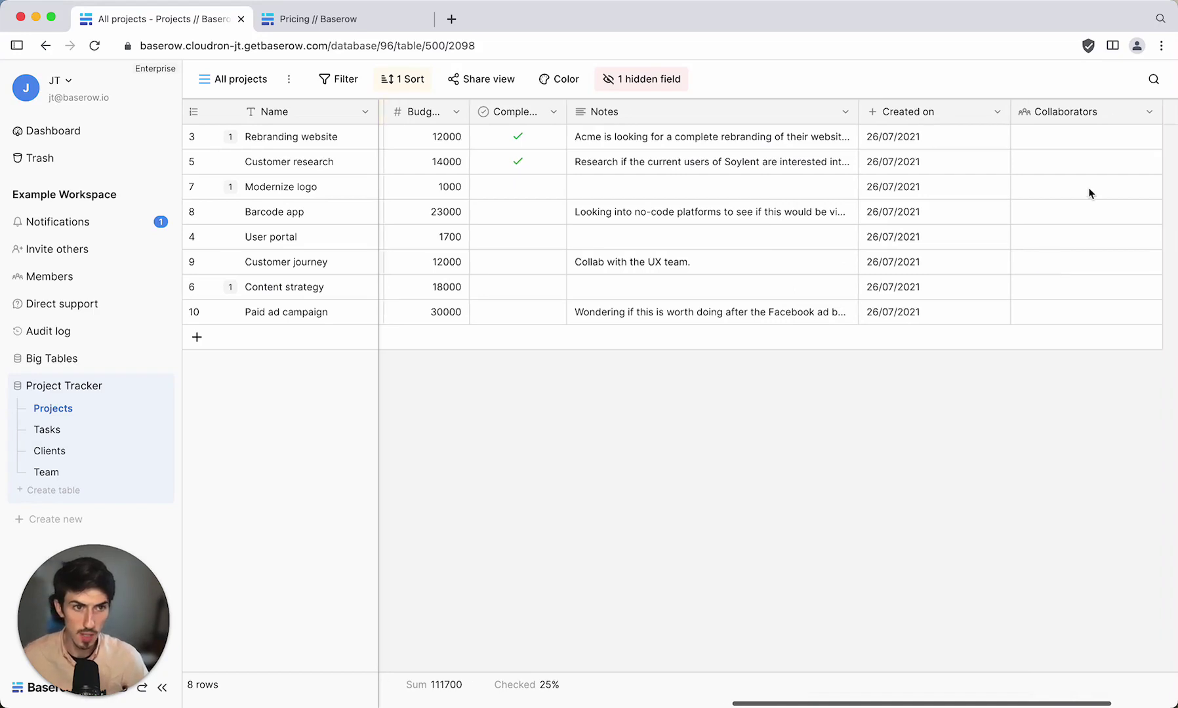
click(1034, 143)
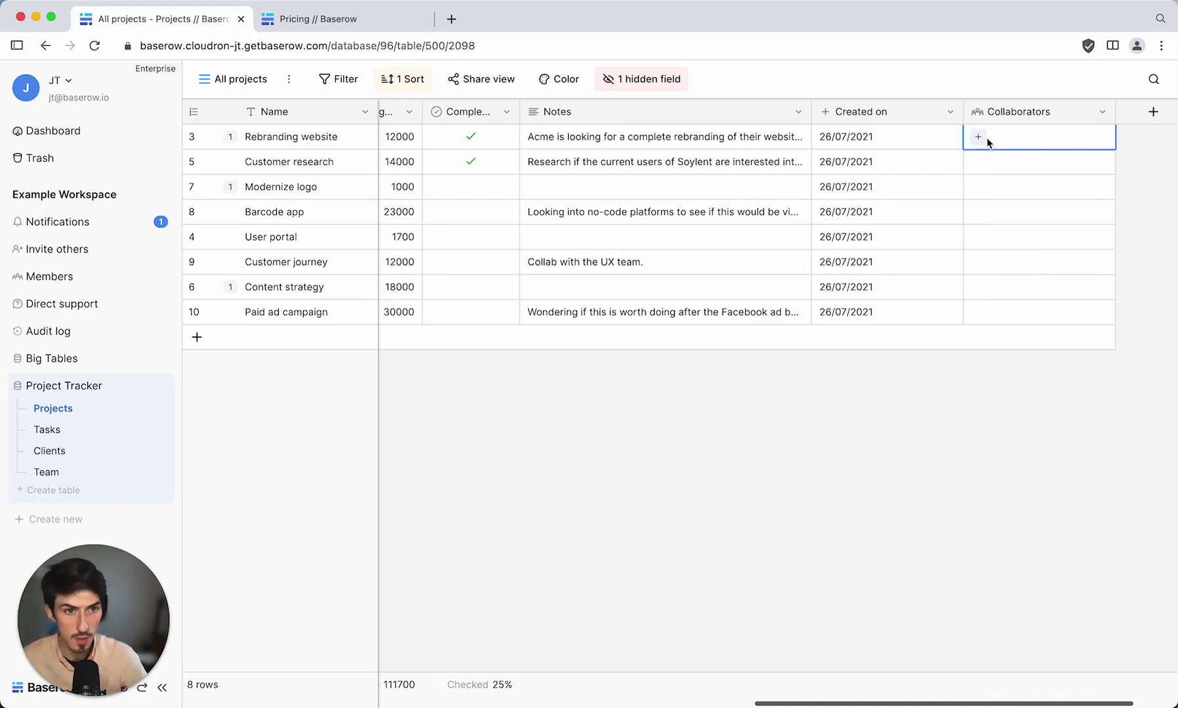
click(978, 138)
click(1016, 248)
click(1028, 168)
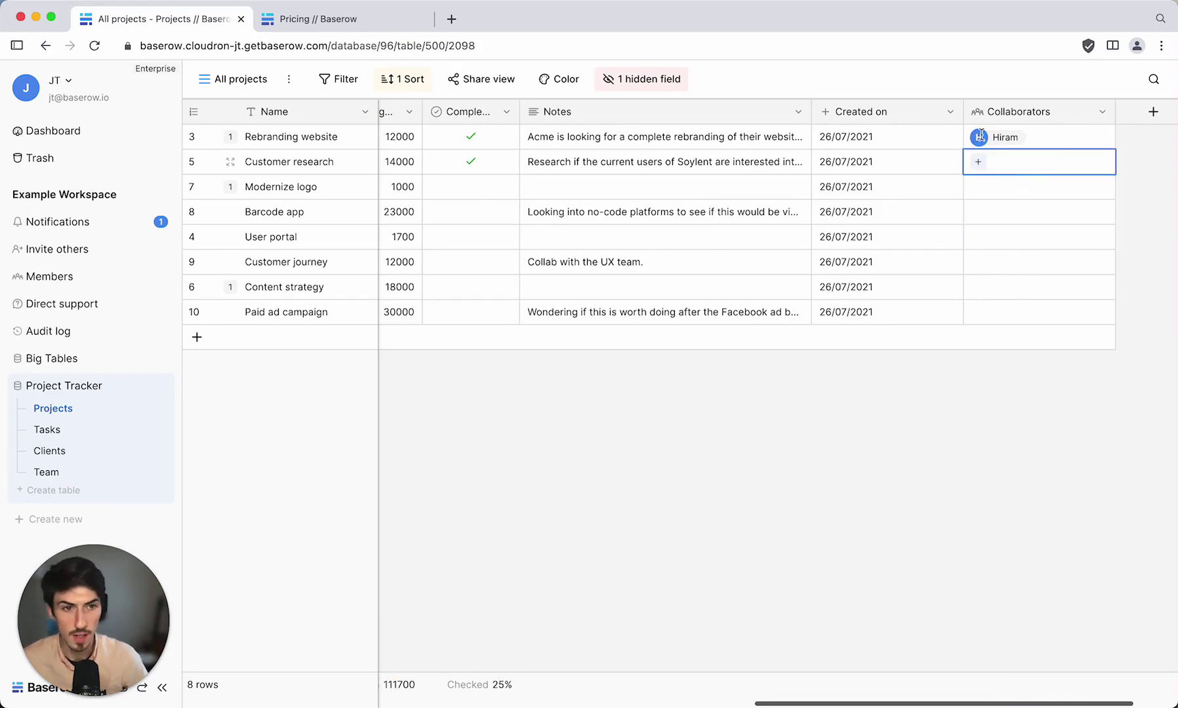
scroll(1014, 201, right, 1)
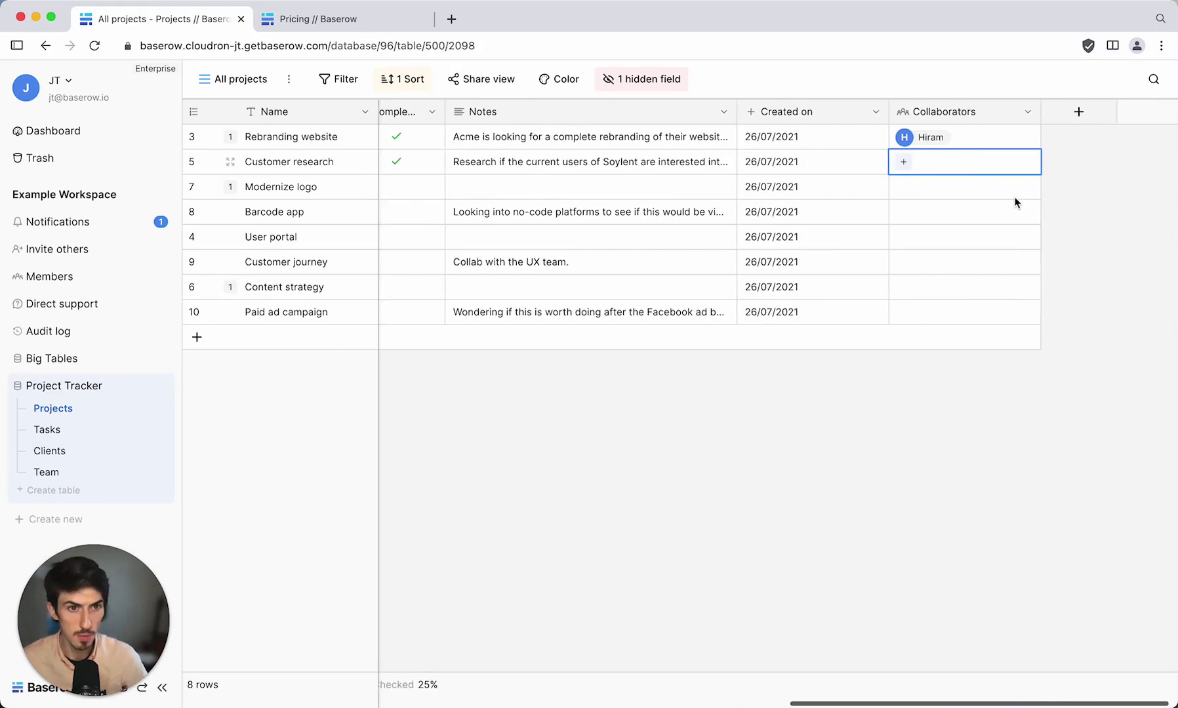
Post a comment on the Modernize logo row that @-mentions and thanks a teammate.
scroll(823, 137, left, 10)
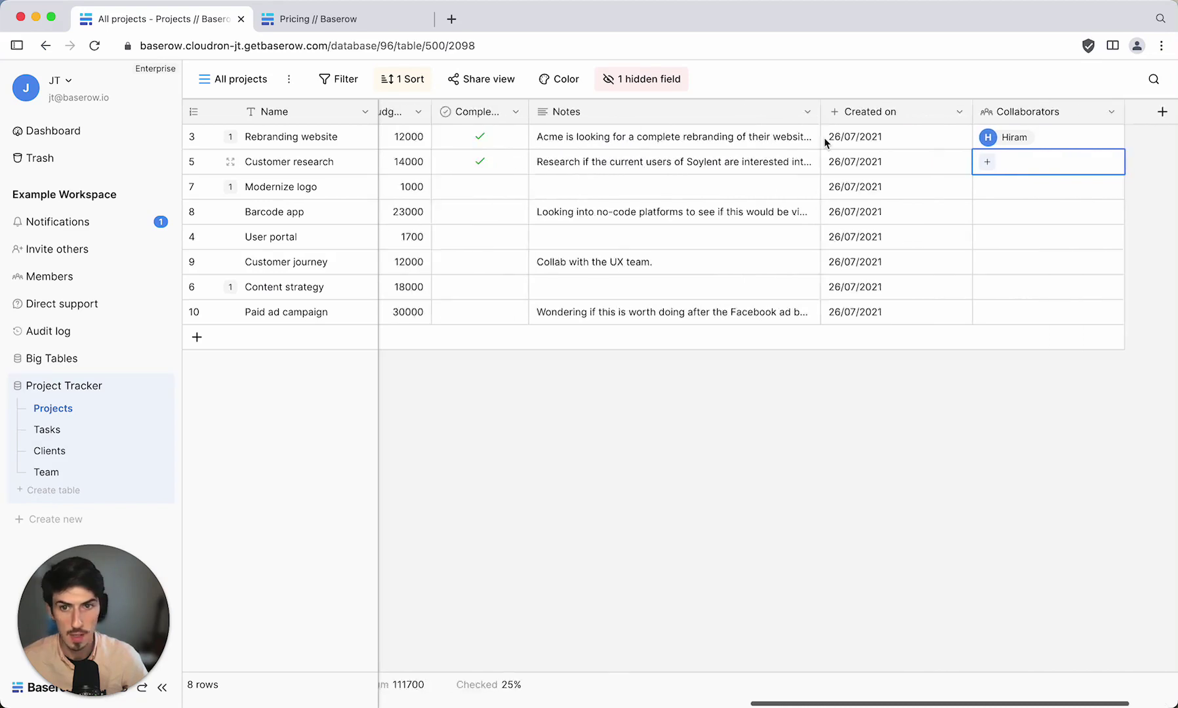
click(232, 189)
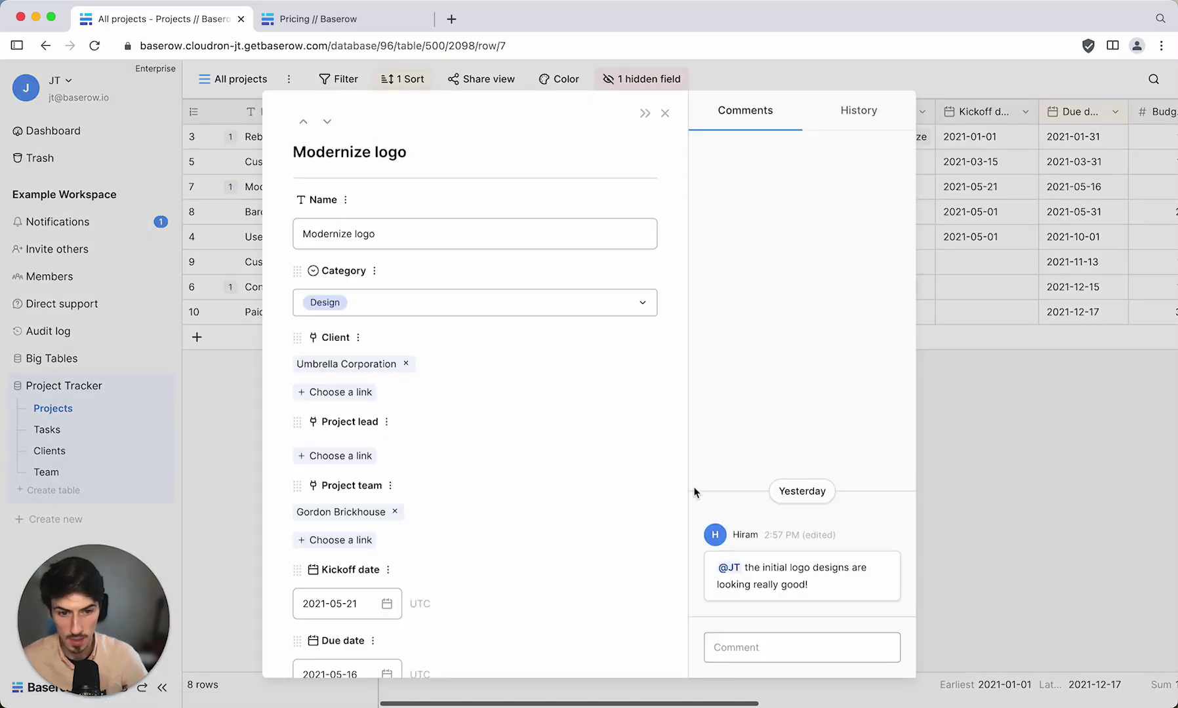
click(802, 649)
text(@)
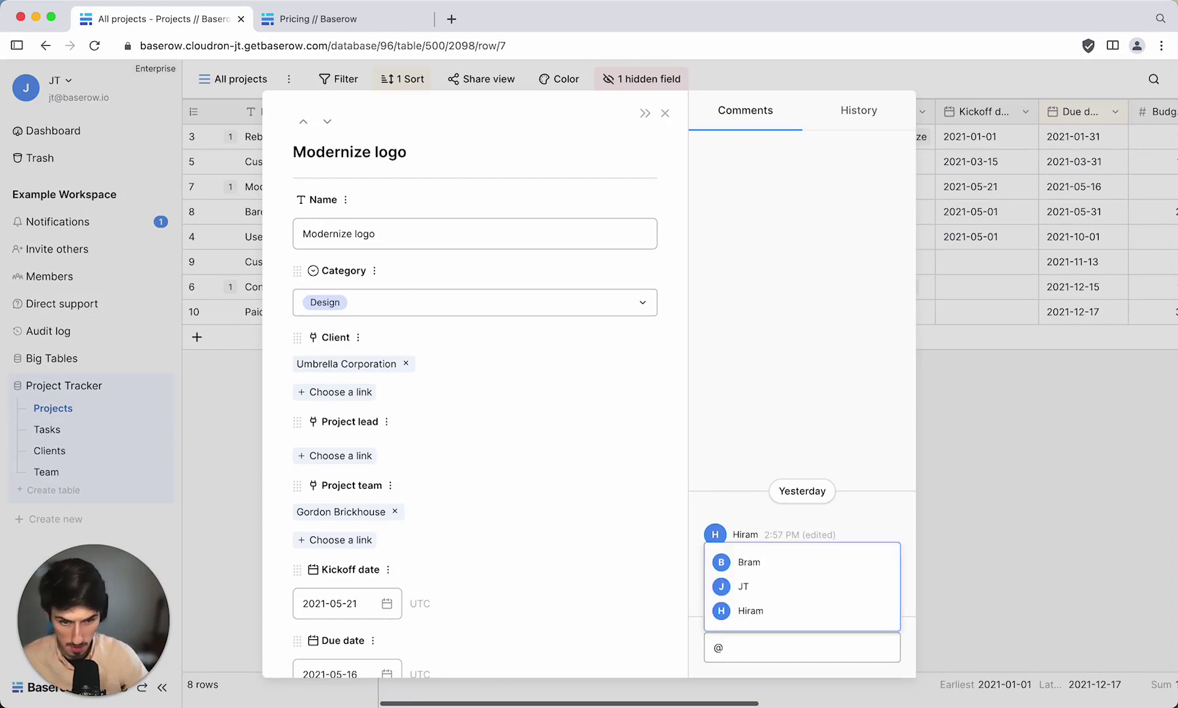
click(817, 611)
text(Thanks Hiram)
key(Return)
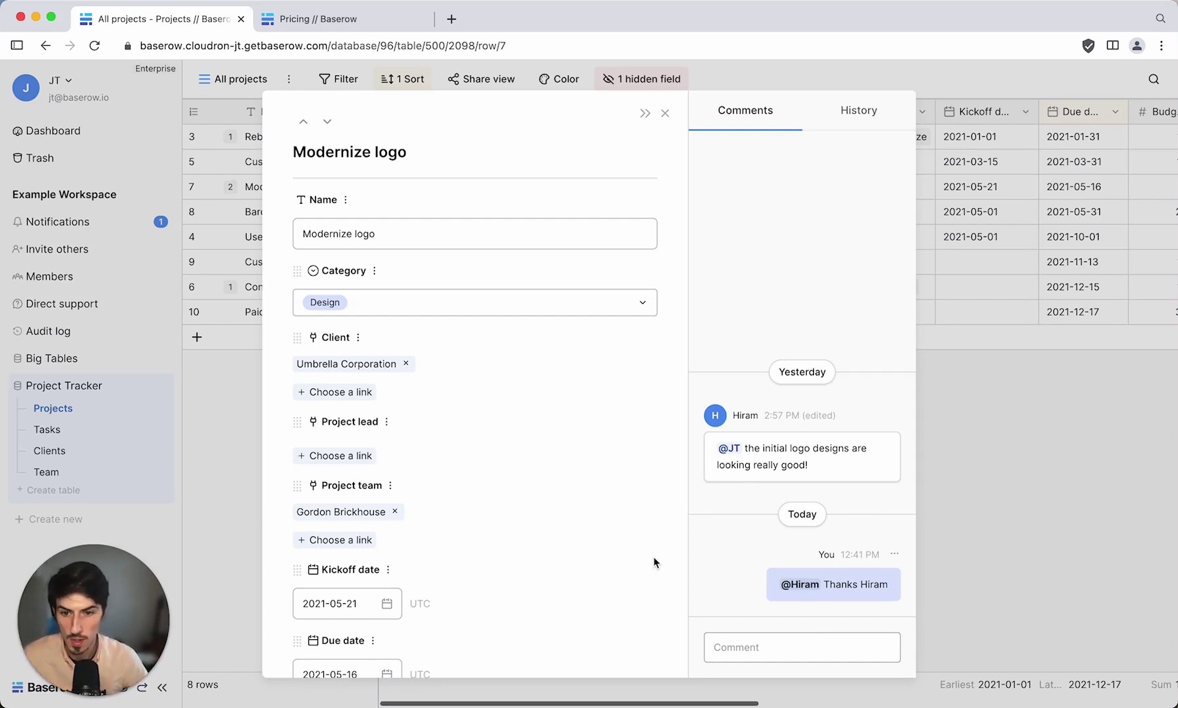
Review the Modernize logo row's change history, then close the expanded row.
scroll(504, 500, down, 1)
scroll(504, 507, down, 10)
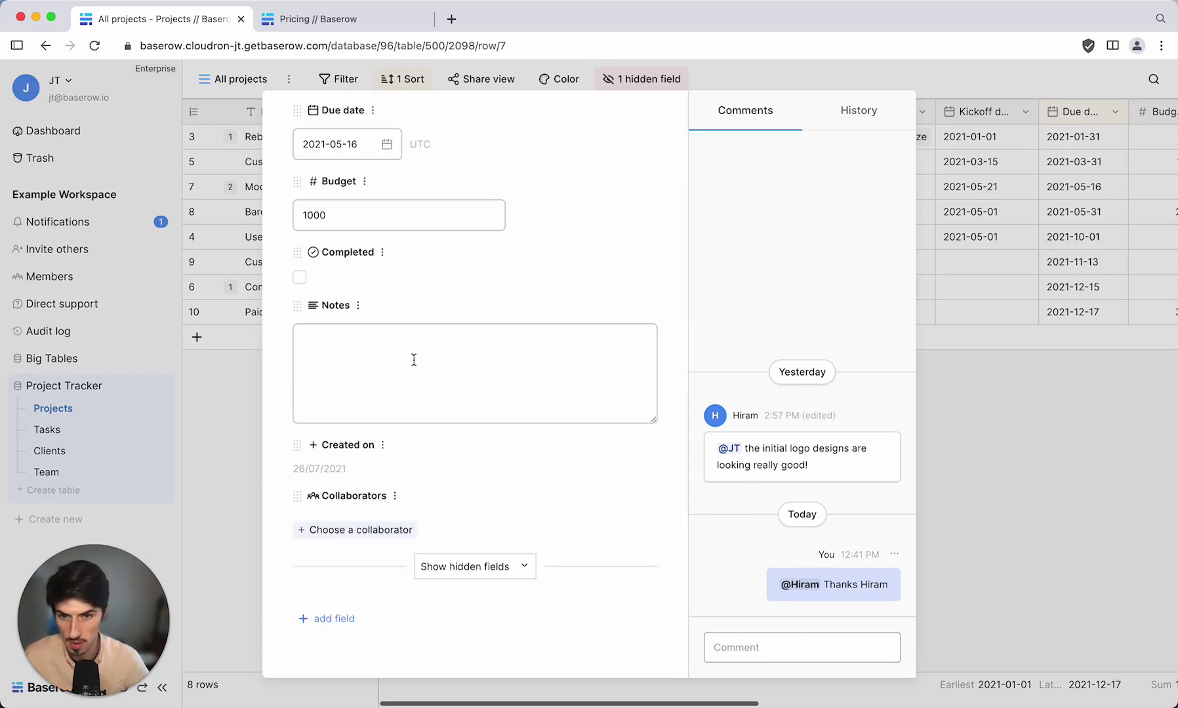
click(412, 357)
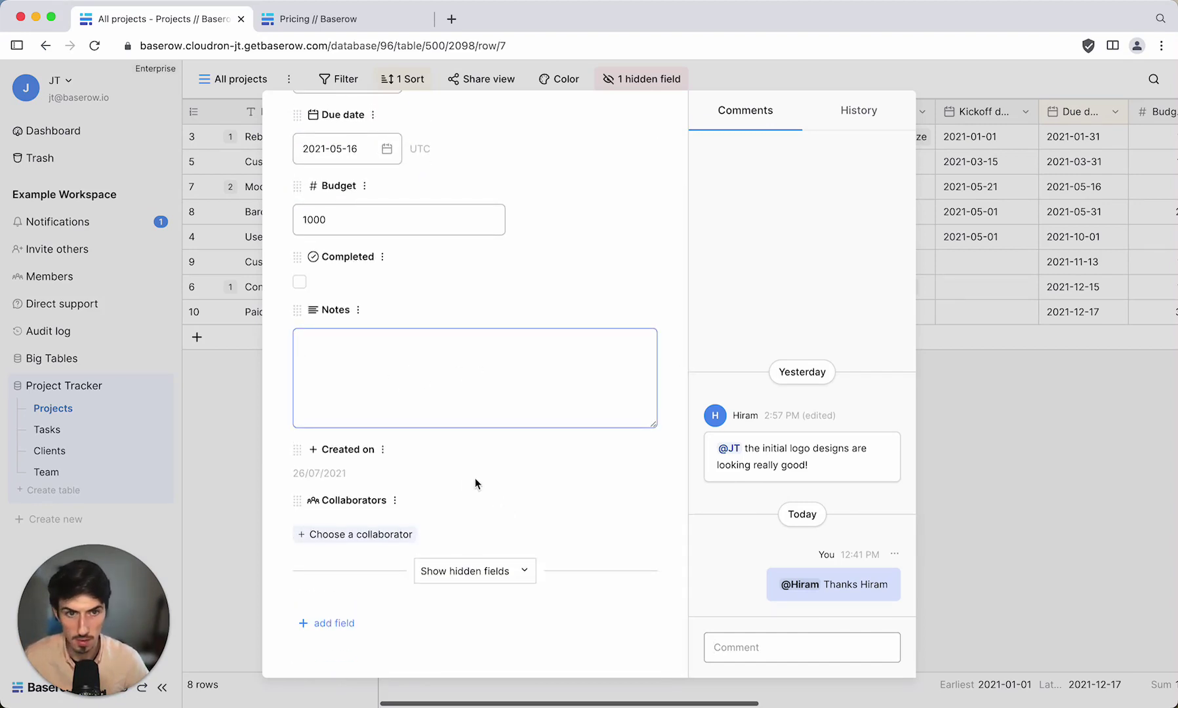
scroll(475, 479, up, 3)
scroll(475, 478, up, 10)
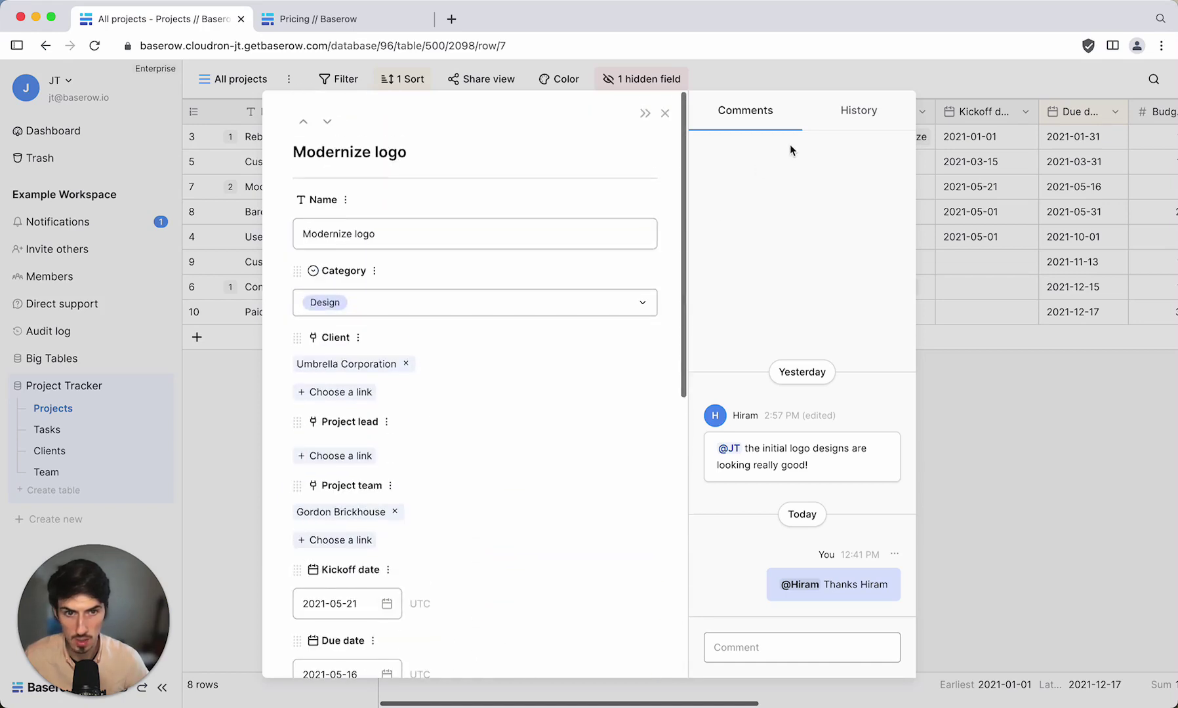
click(860, 113)
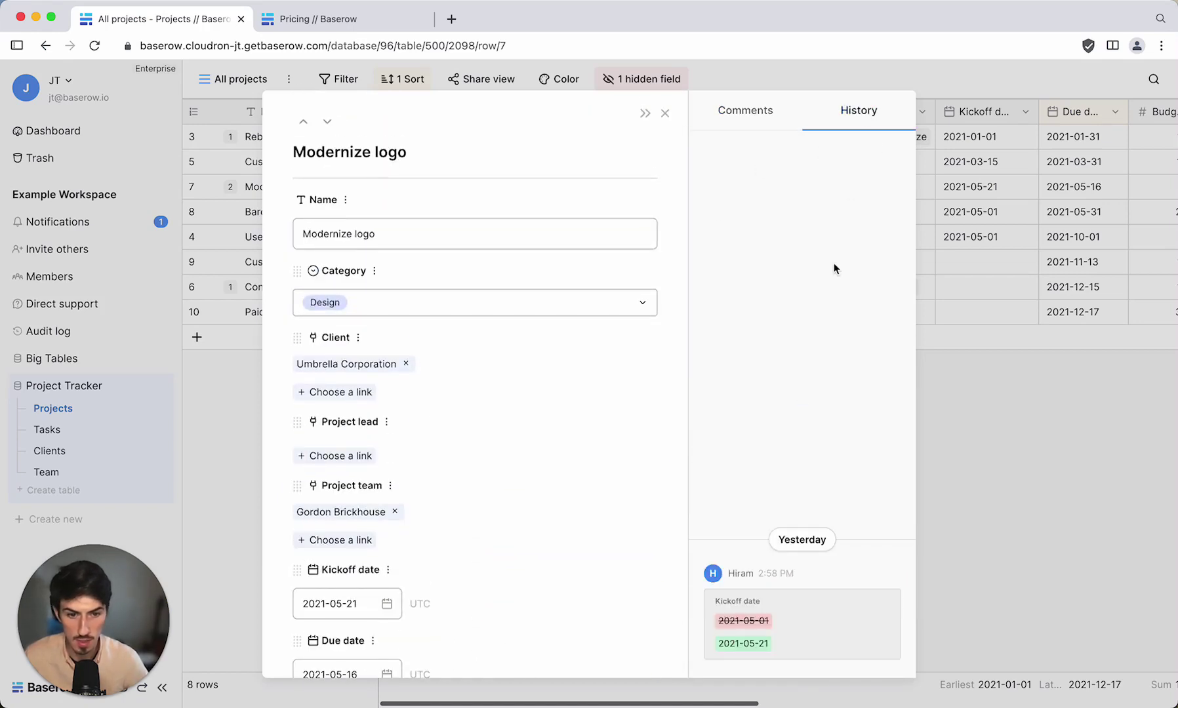
click(1015, 438)
Add a Tasks 2 field linking the Projects table to the Tasks table.
scroll(649, 370, right, 10)
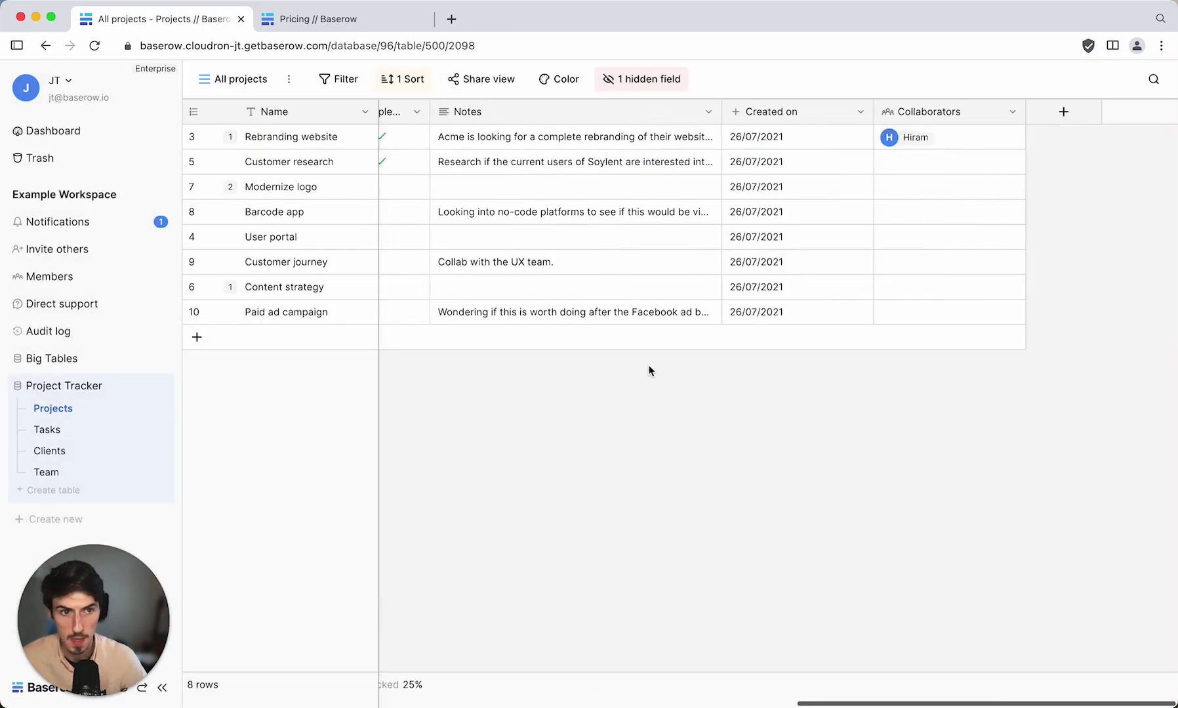
click(1064, 118)
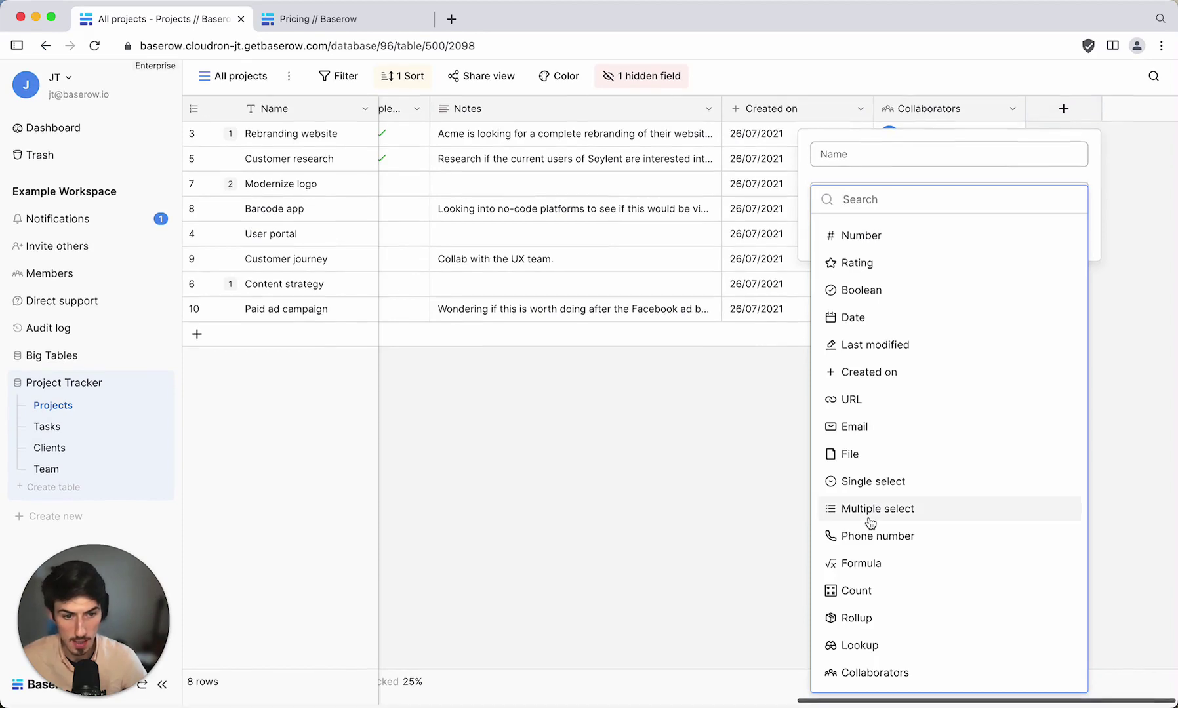
scroll(934, 360, up, 3)
click(904, 293)
click(886, 262)
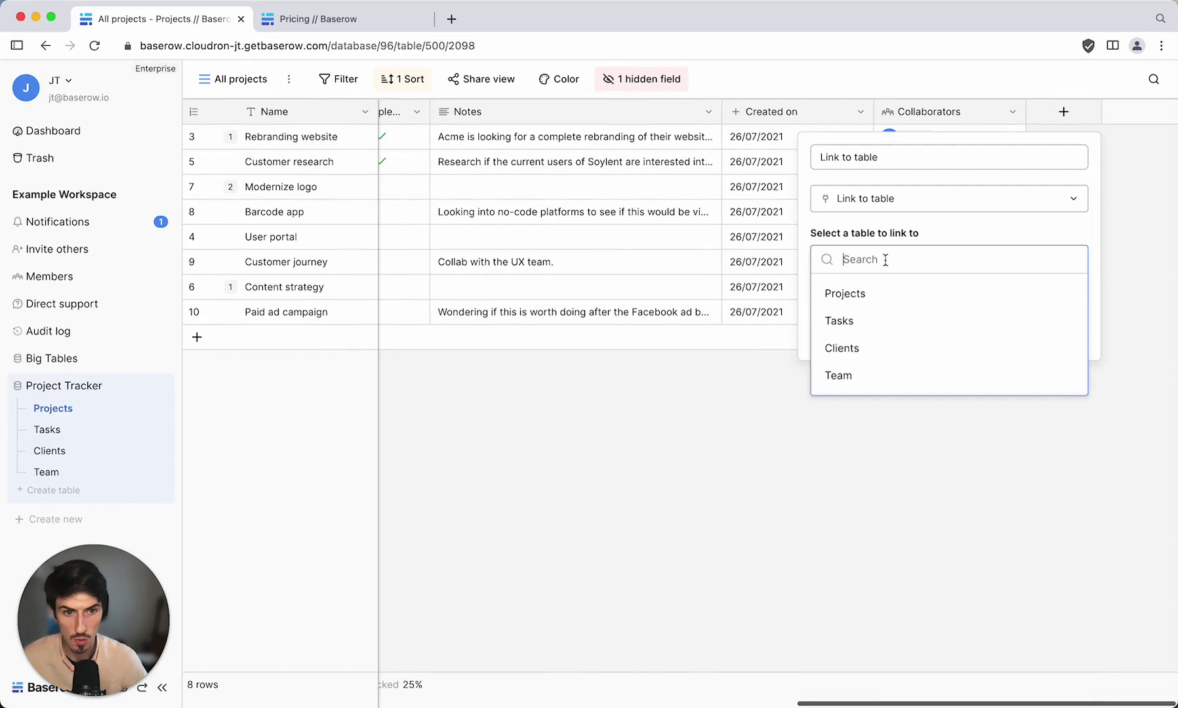
click(869, 329)
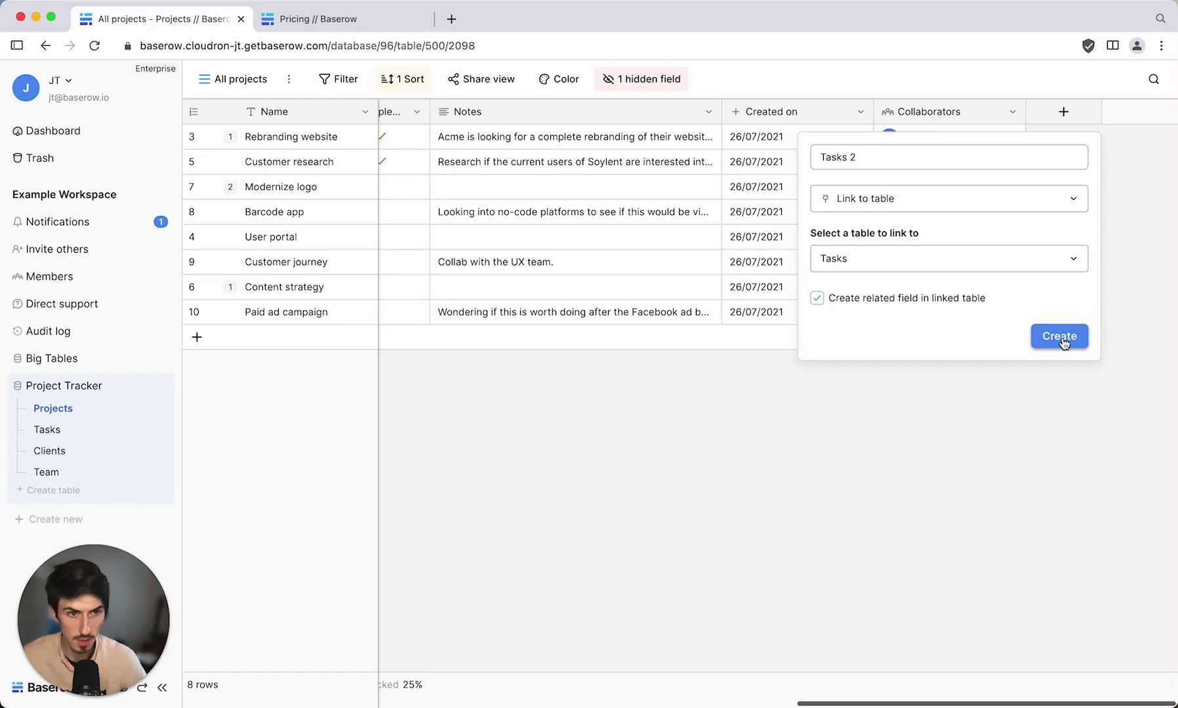
click(877, 157)
click(1037, 336)
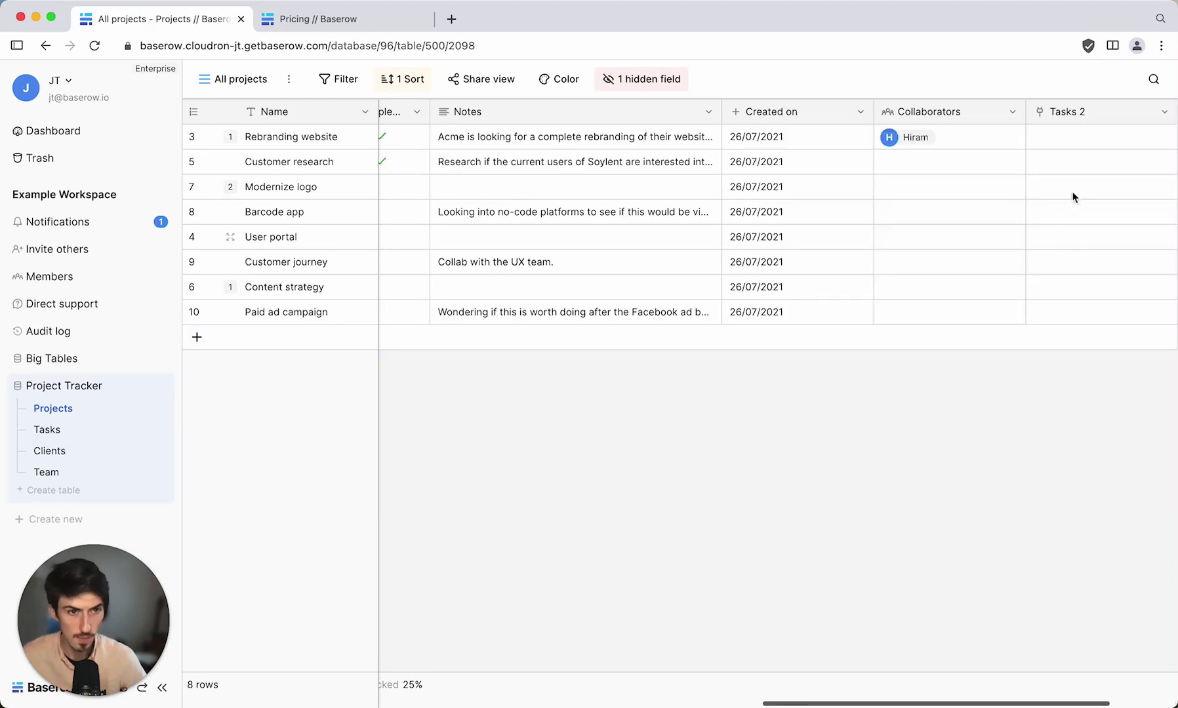
Link Rebranding website to the Redesign body task and return to the Tasks table.
click(1077, 136)
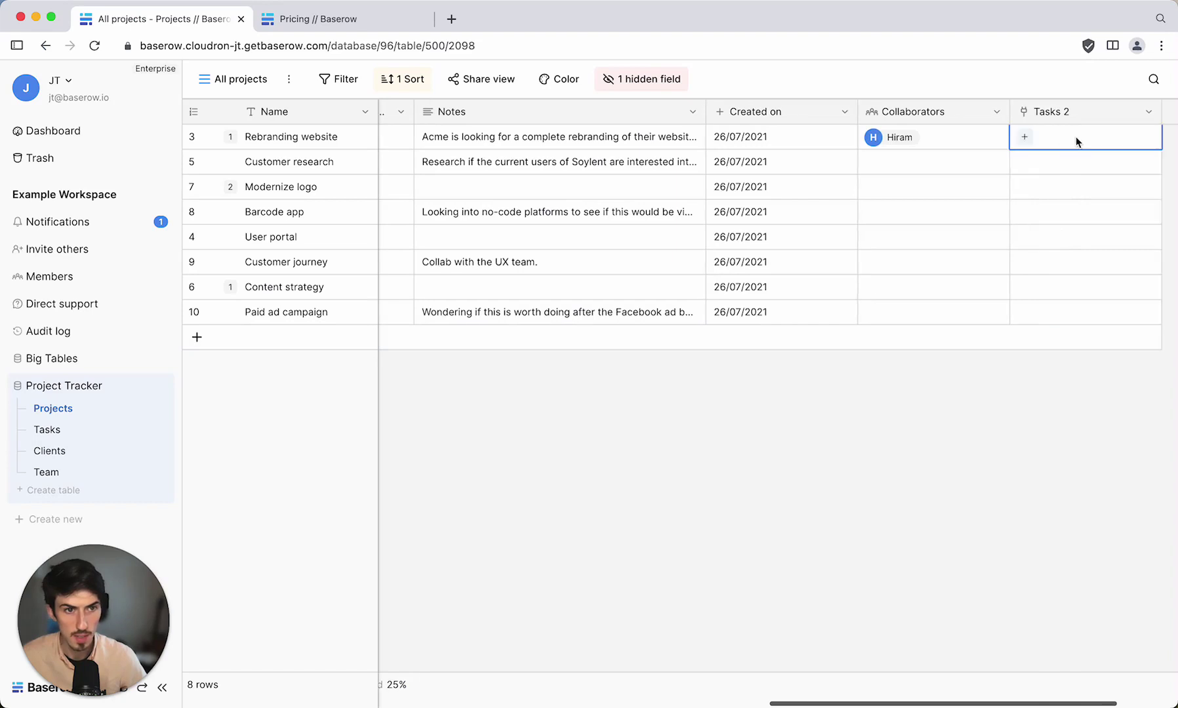
click(1026, 136)
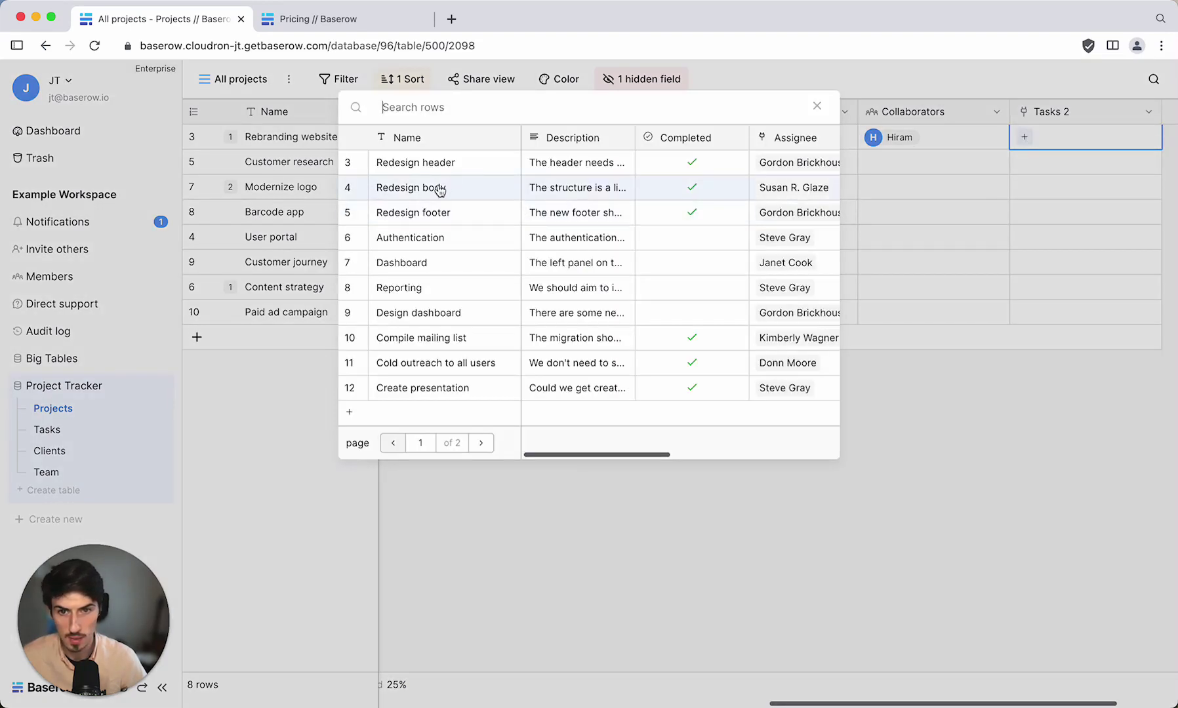
click(439, 186)
click(902, 396)
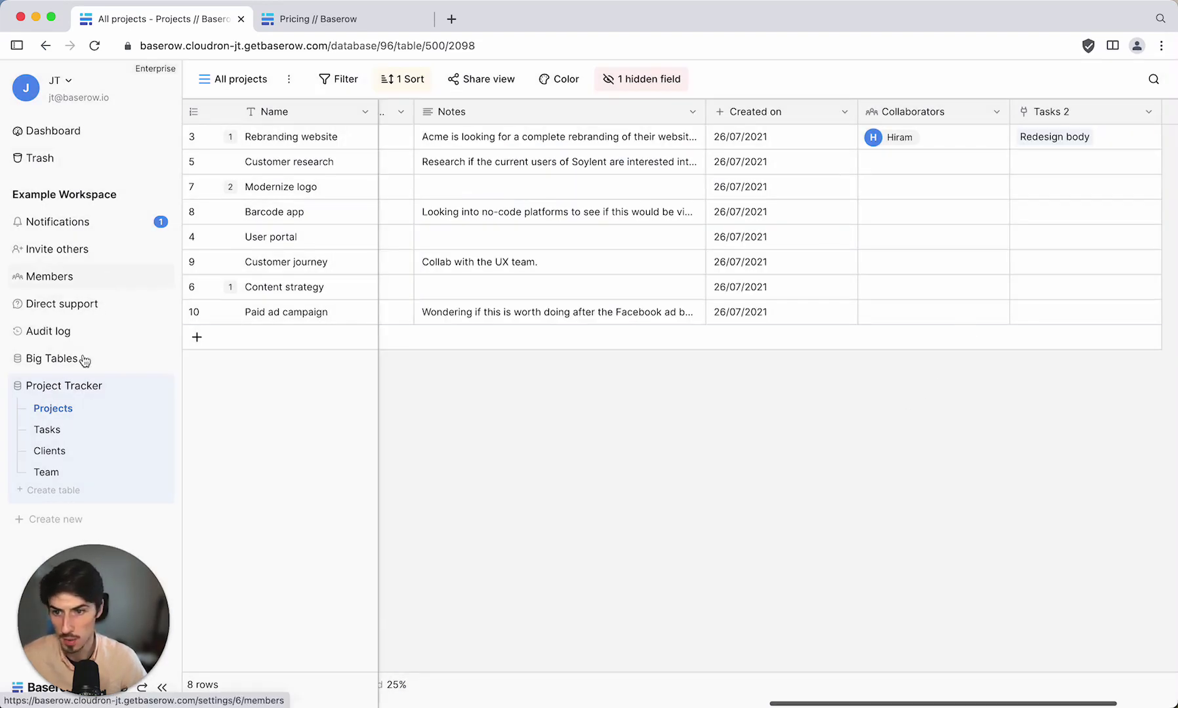
click(47, 431)
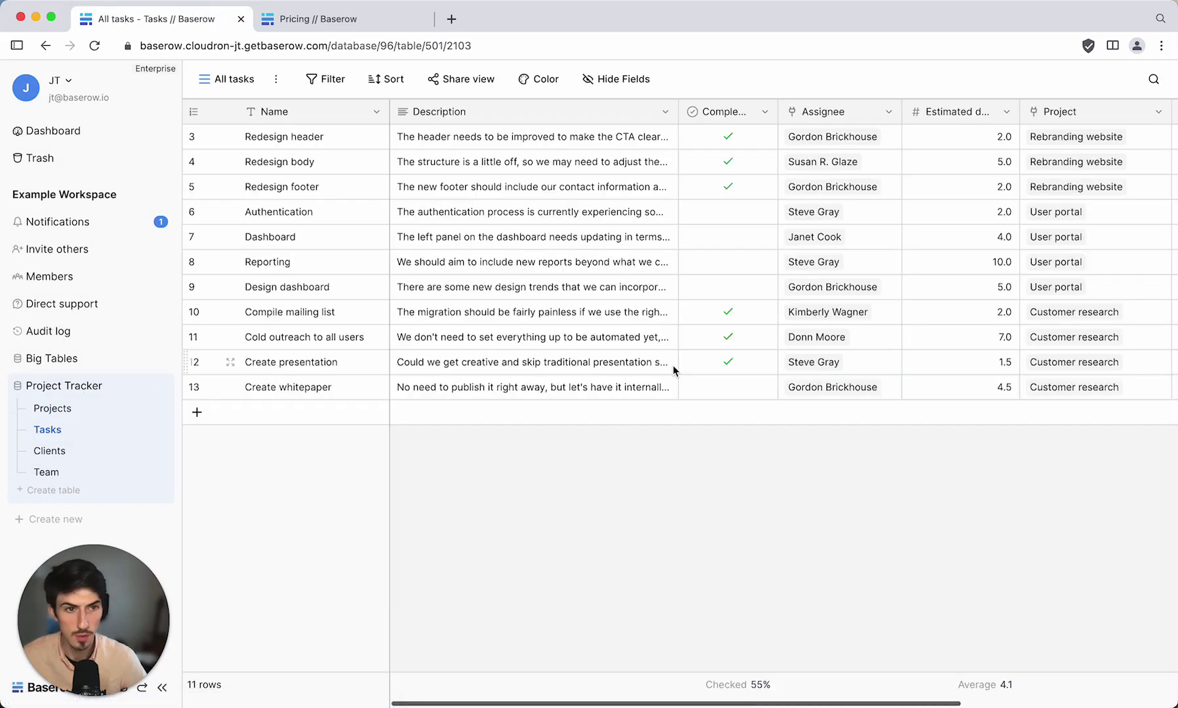
Go back to the Projects table's All projects grid and open its views dropdown.
scroll(673, 365, right, 5)
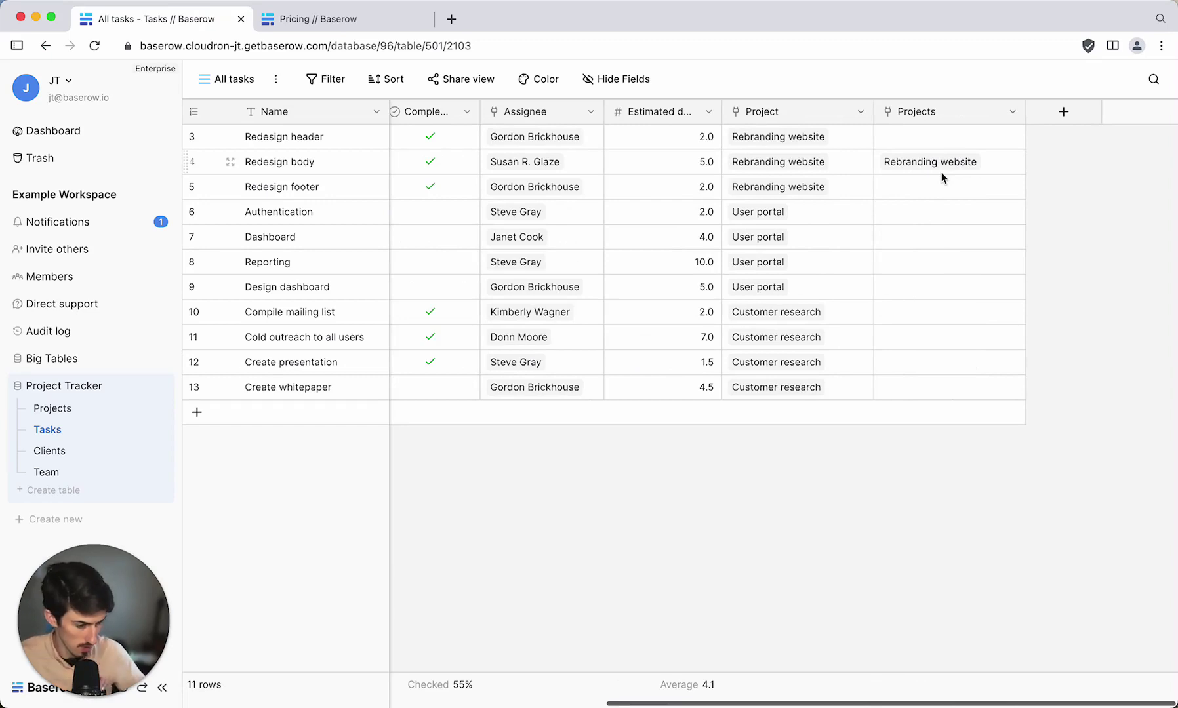
scroll(593, 291, left, 5)
click(55, 410)
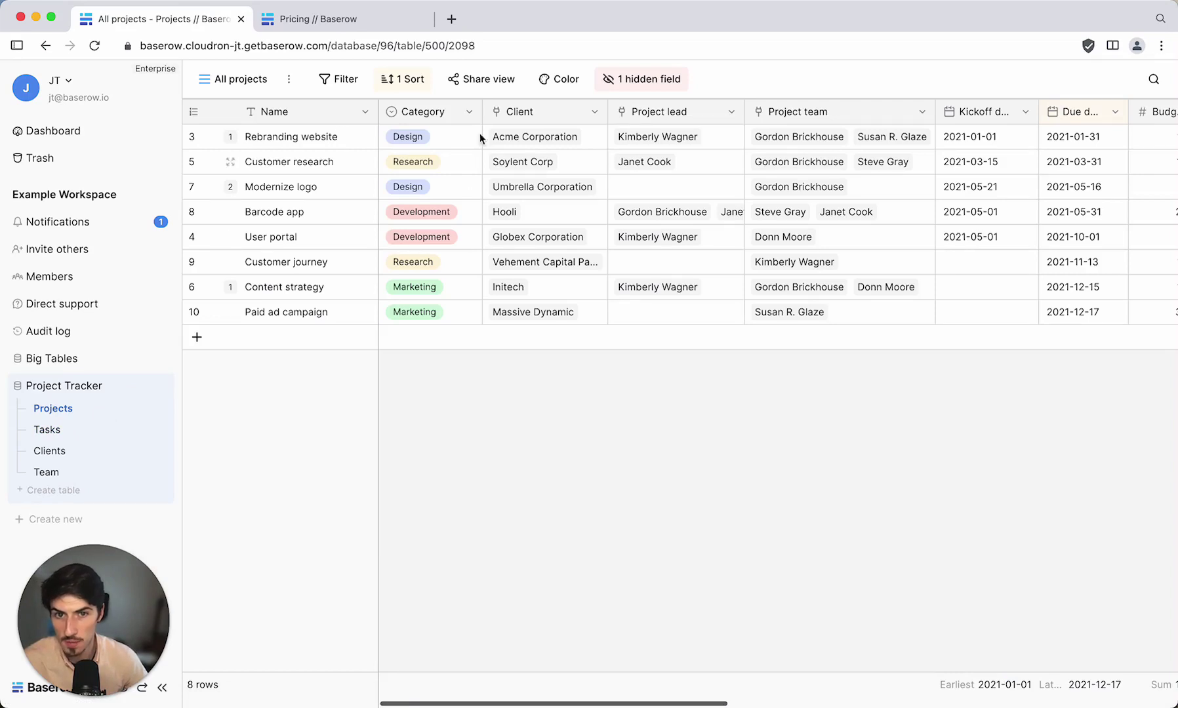
click(235, 82)
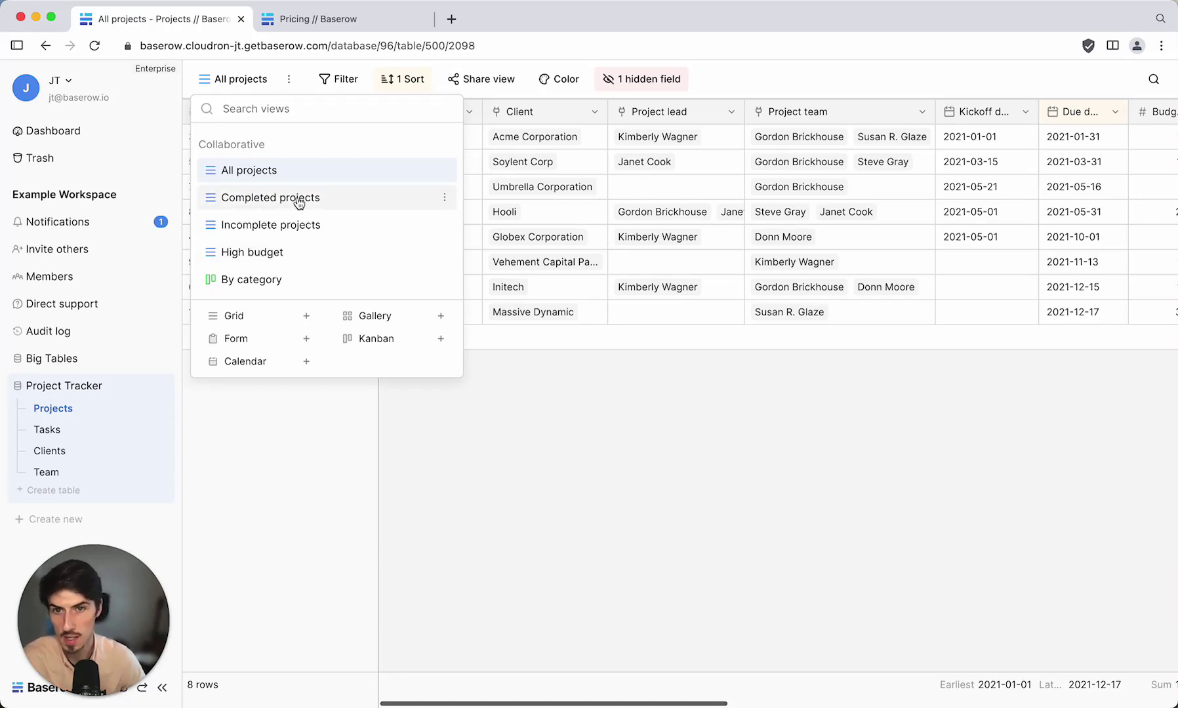
Switch to the Completed projects view, check its filter condition, then reopen the views list.
click(297, 198)
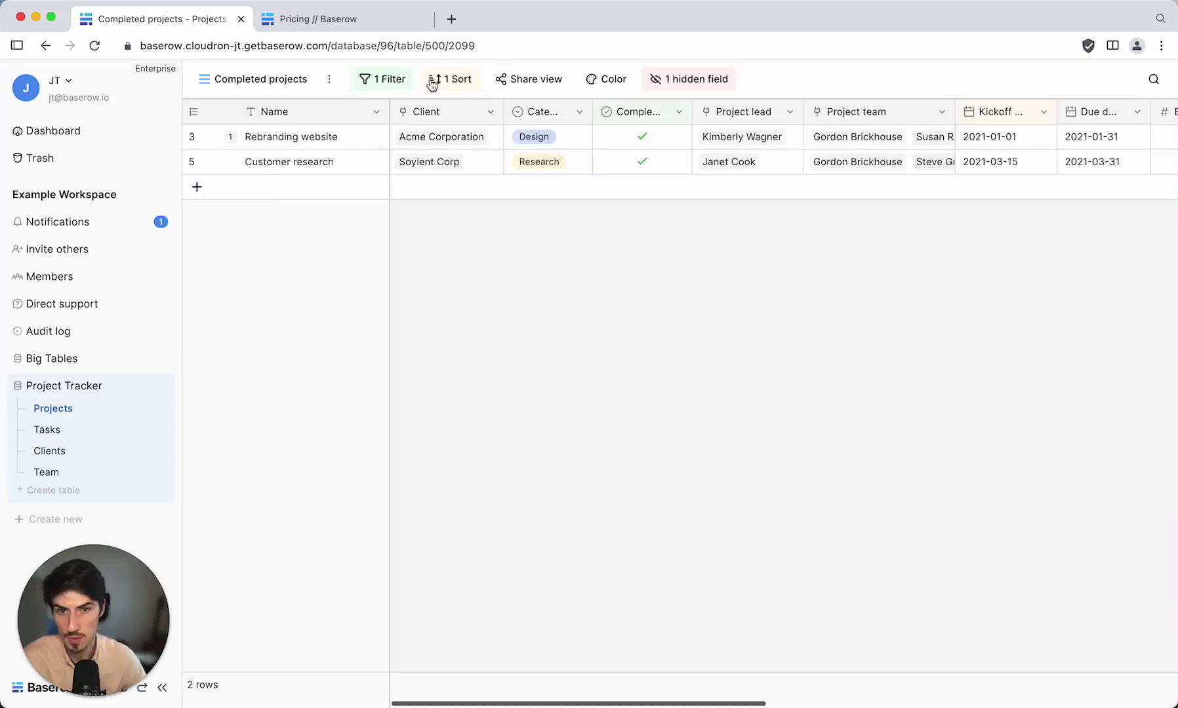
click(391, 82)
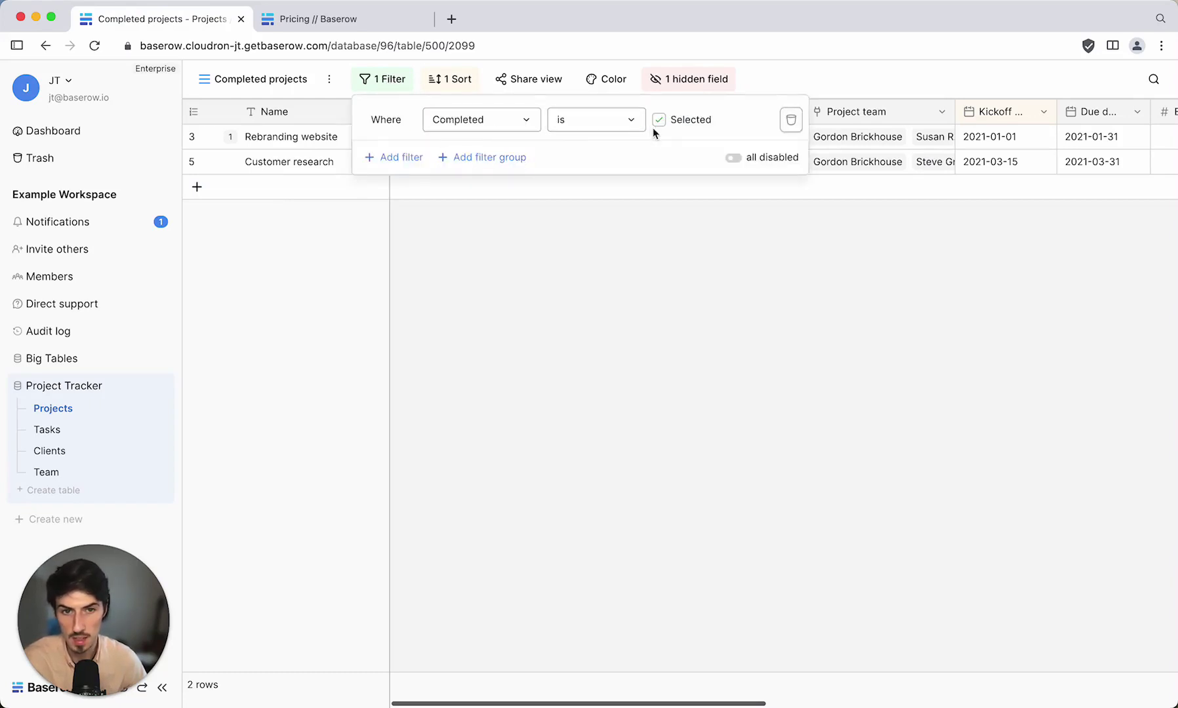
click(663, 207)
click(259, 78)
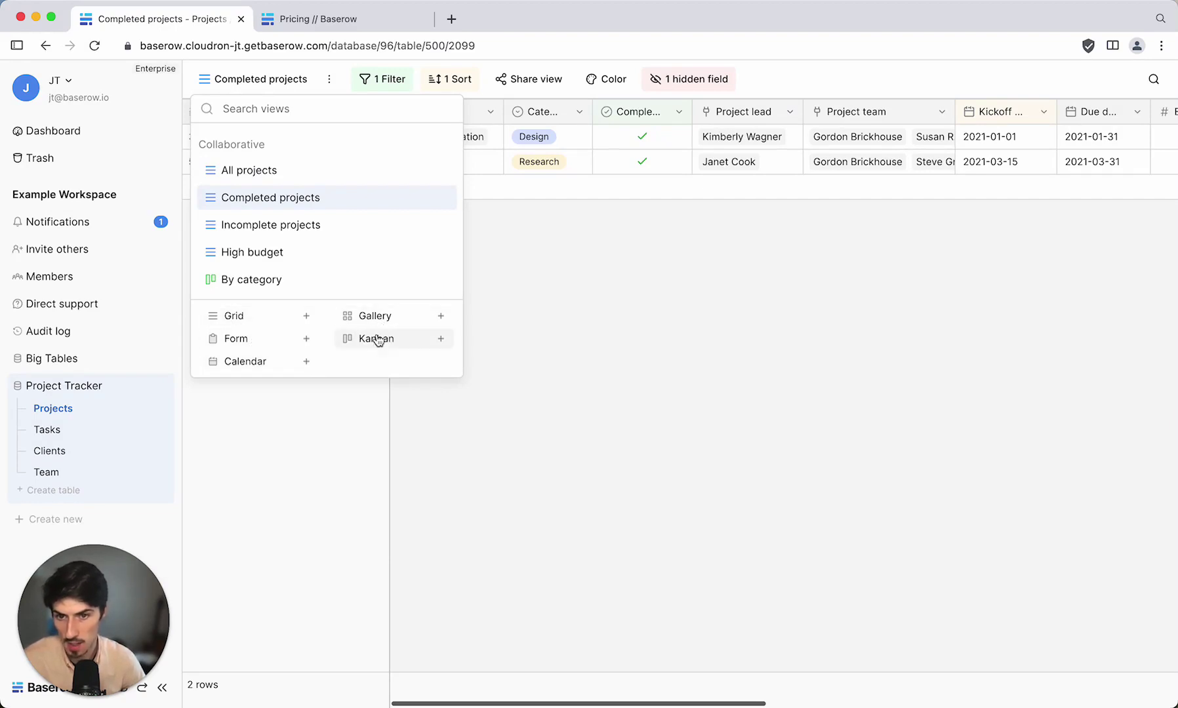
Switch to the By category Kanban view, look across its columns, and reopen the views list.
click(256, 283)
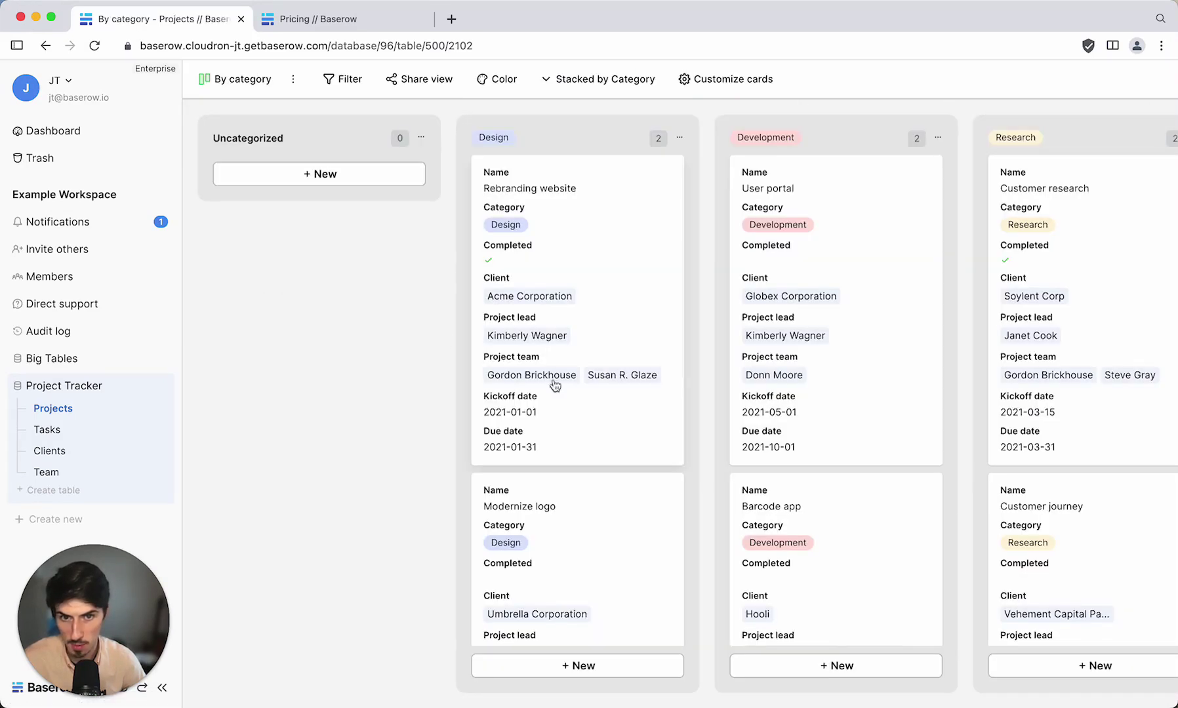
scroll(568, 394, right, 3)
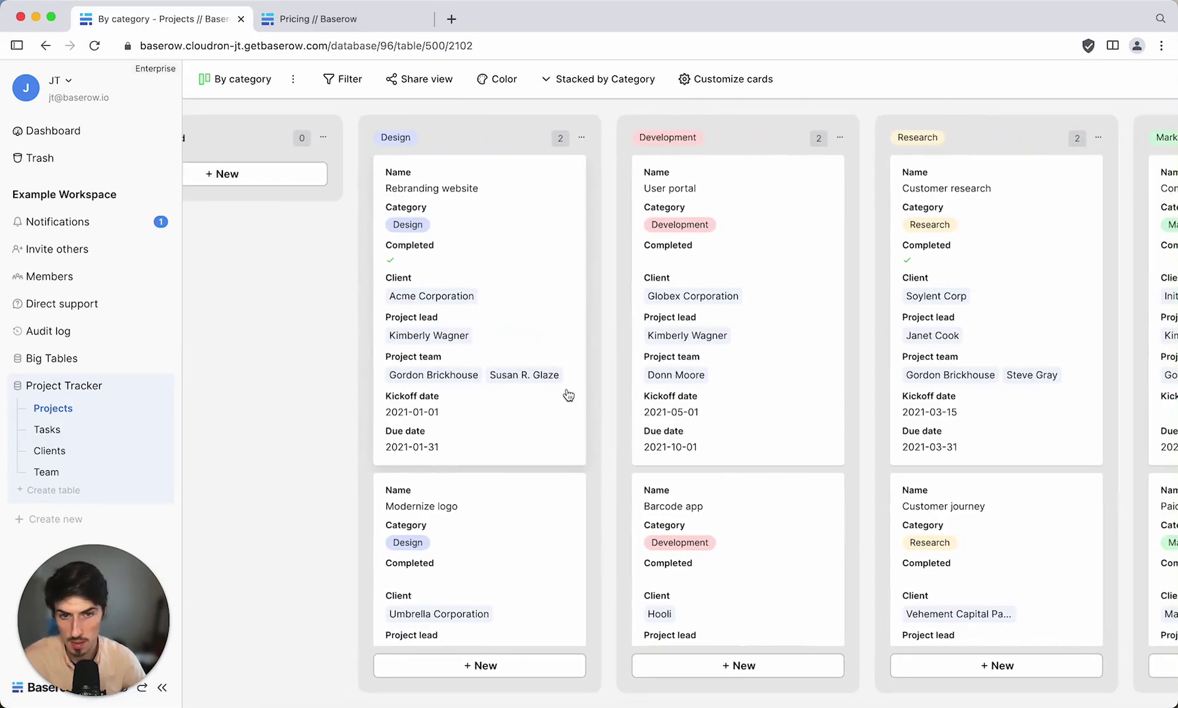
scroll(494, 347, right, 1)
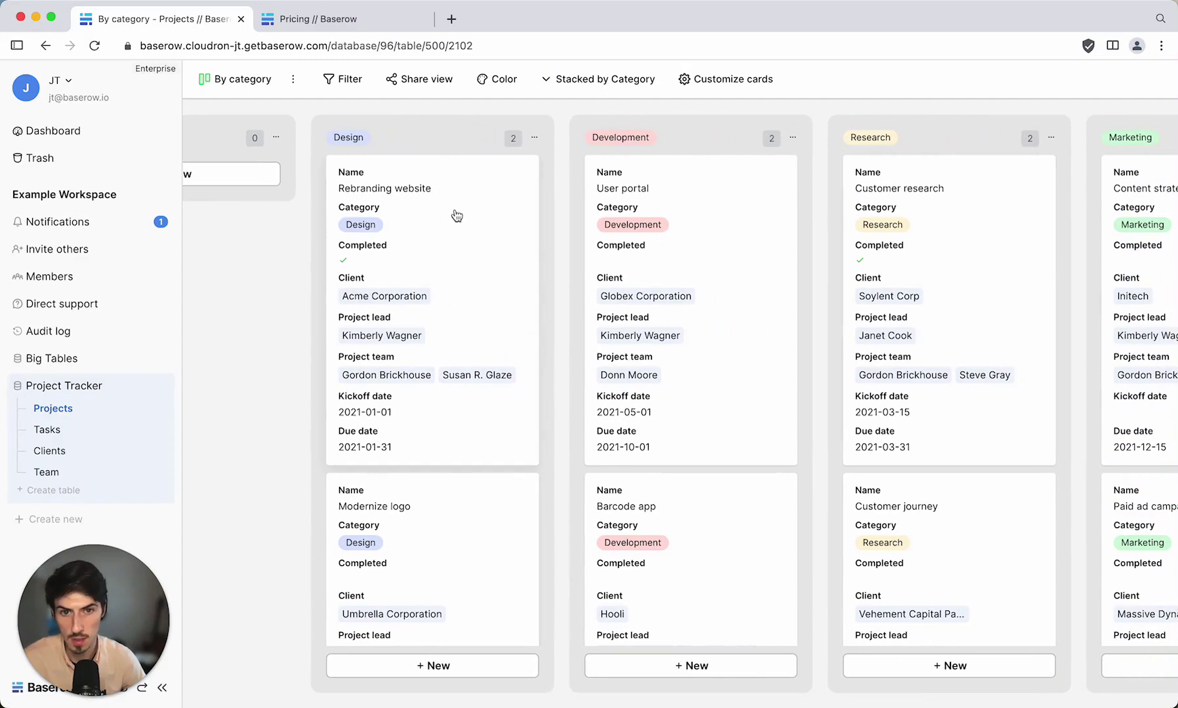
scroll(646, 232, right, 4)
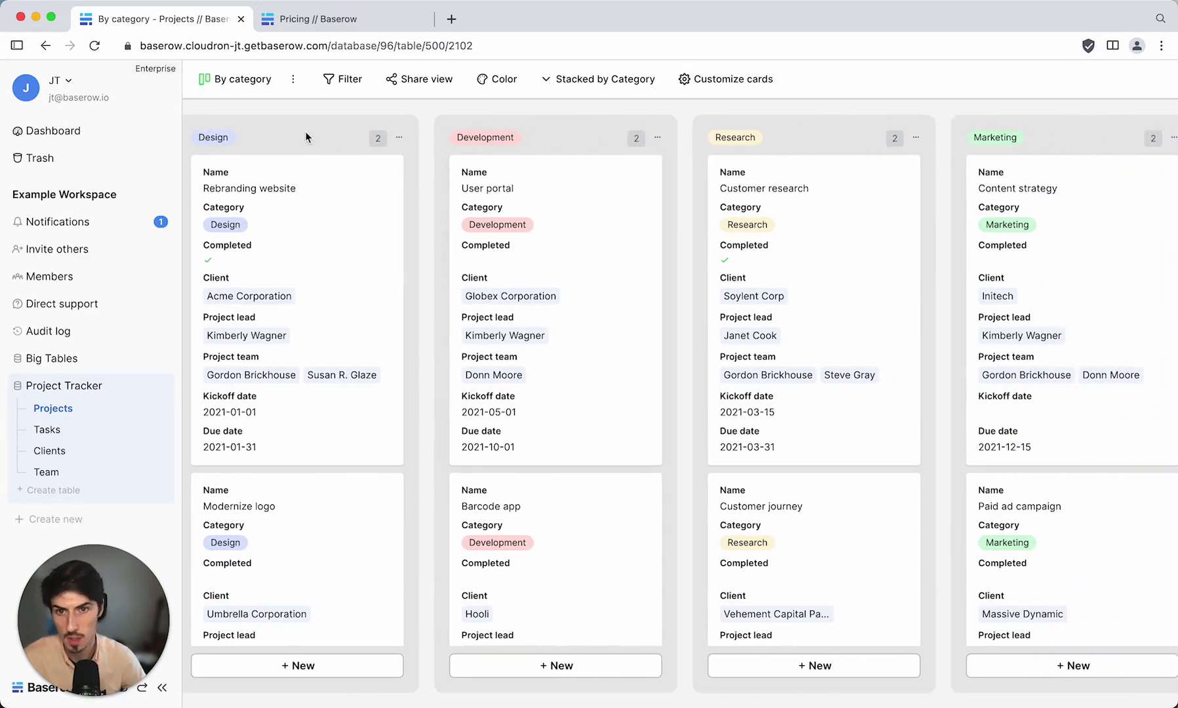
scroll(405, 161, right, 1)
scroll(589, 152, left, 8)
click(240, 79)
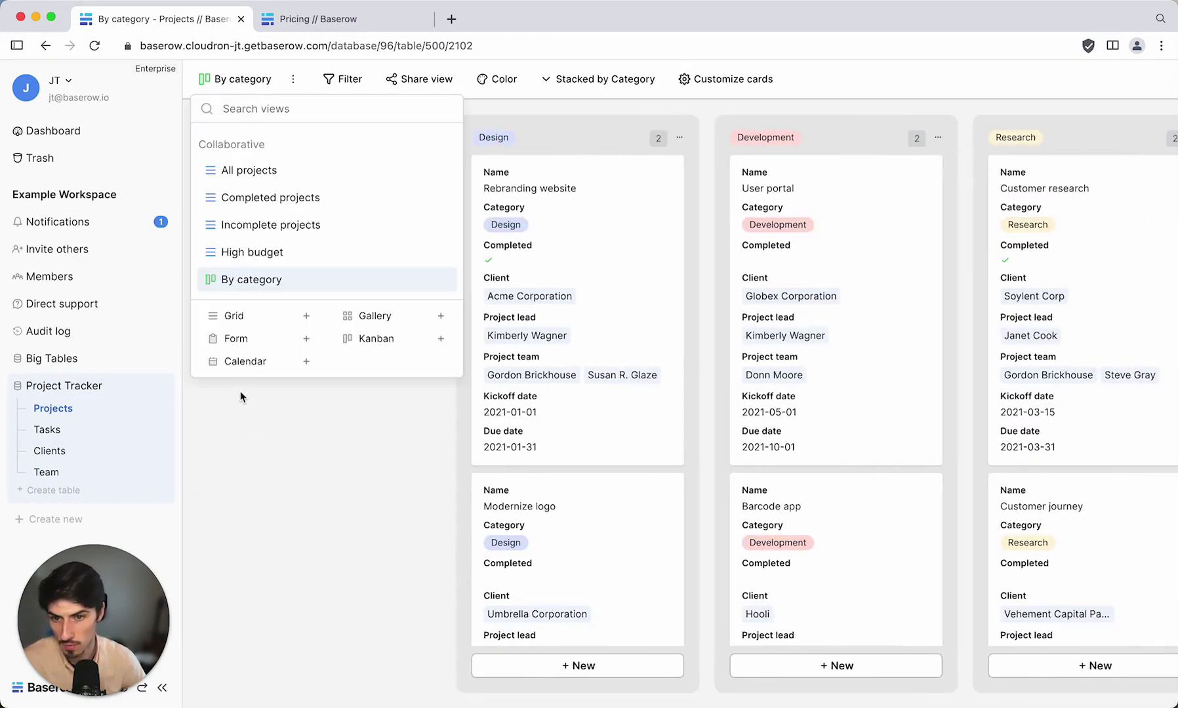
Create a Calendar view that uses Kickoff date as its date field.
click(257, 369)
click(740, 324)
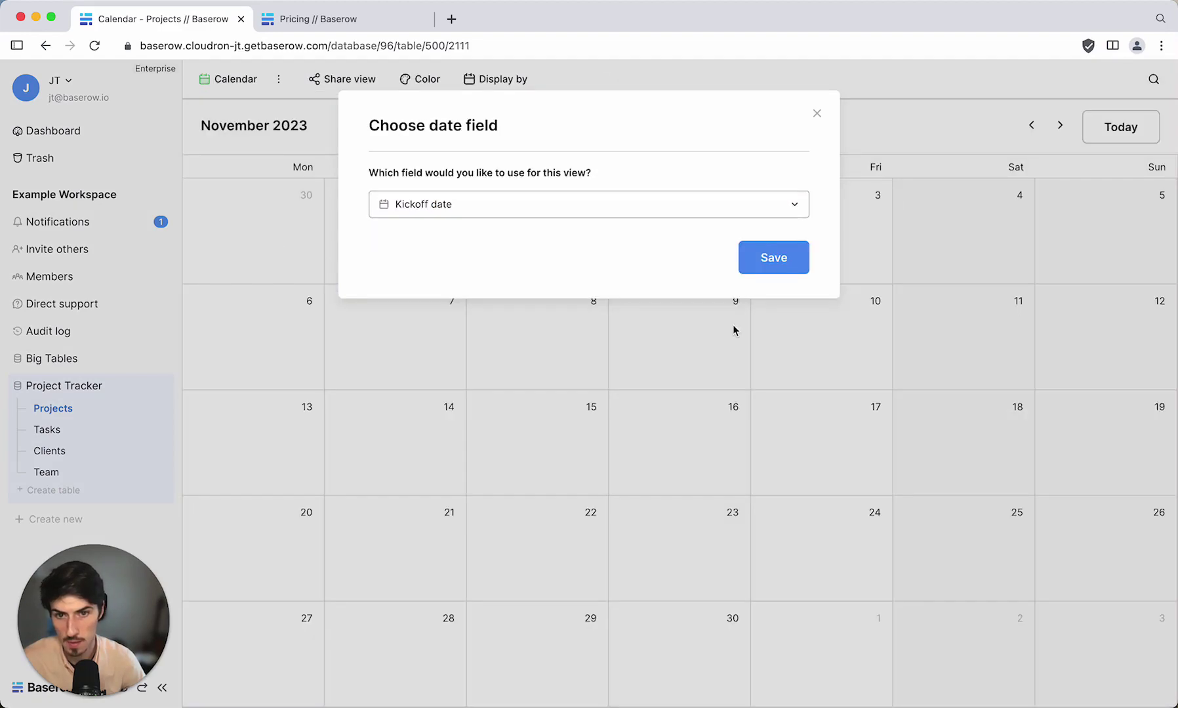
click(795, 266)
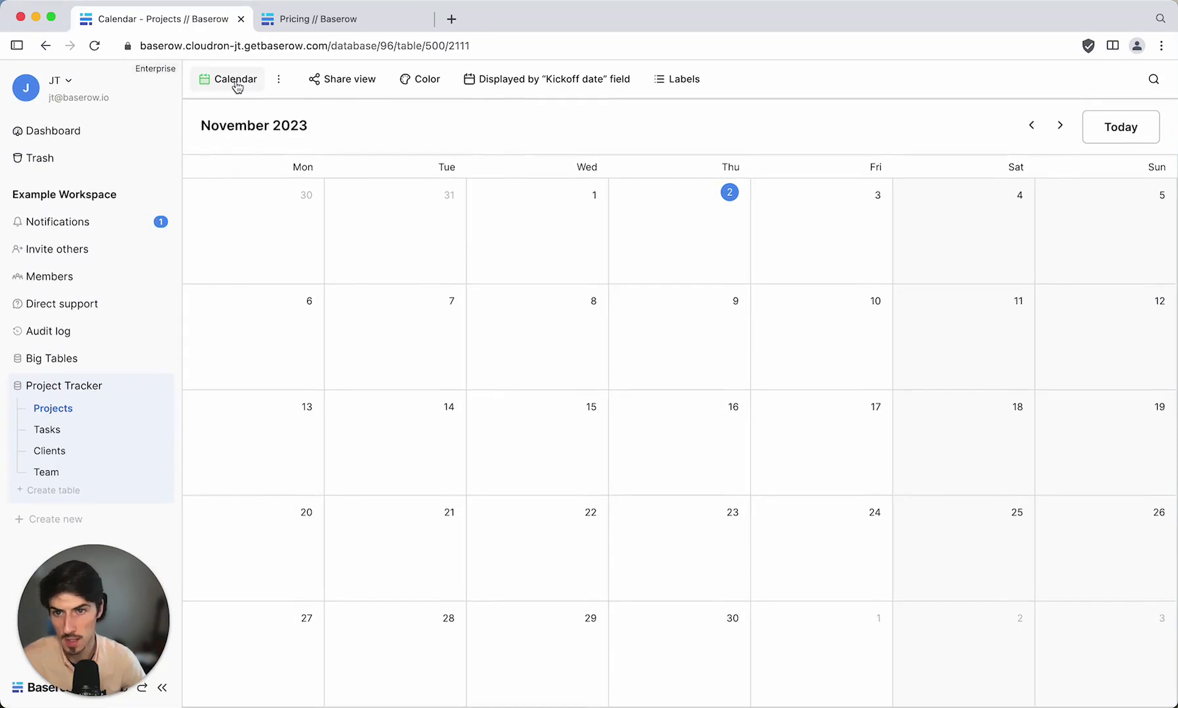
Add a Gallery view whose cards also show Project lead and Kickoff date.
click(236, 83)
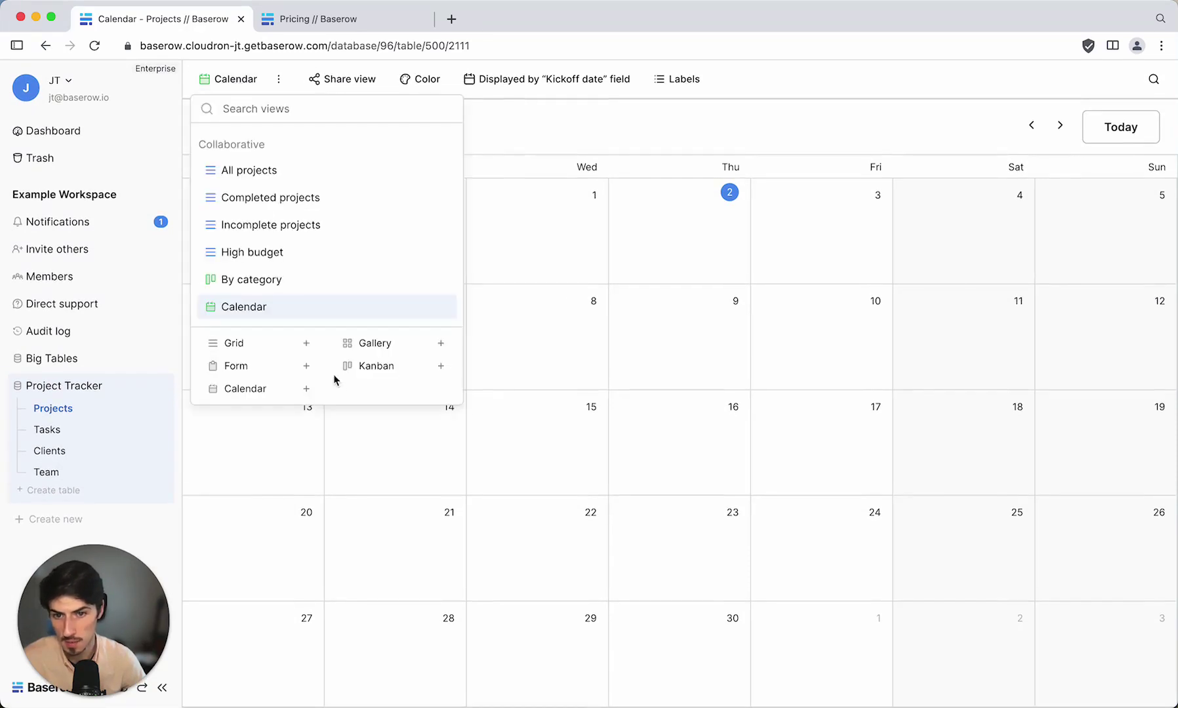
click(368, 346)
click(760, 331)
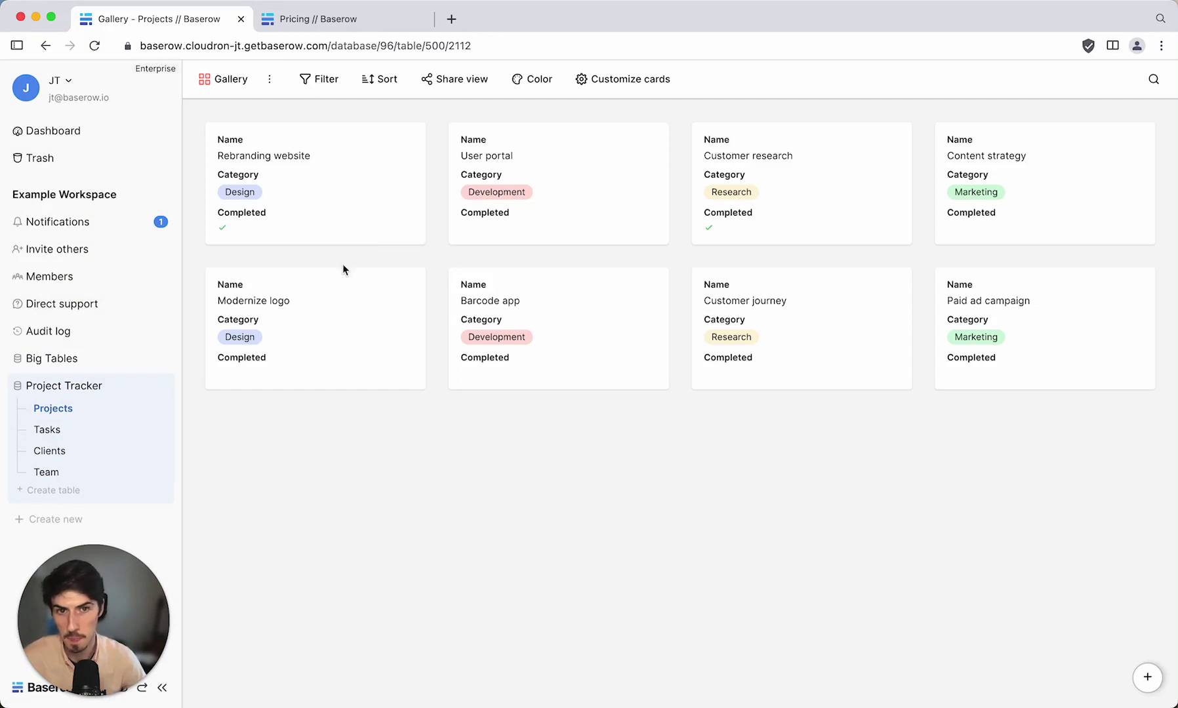
click(641, 83)
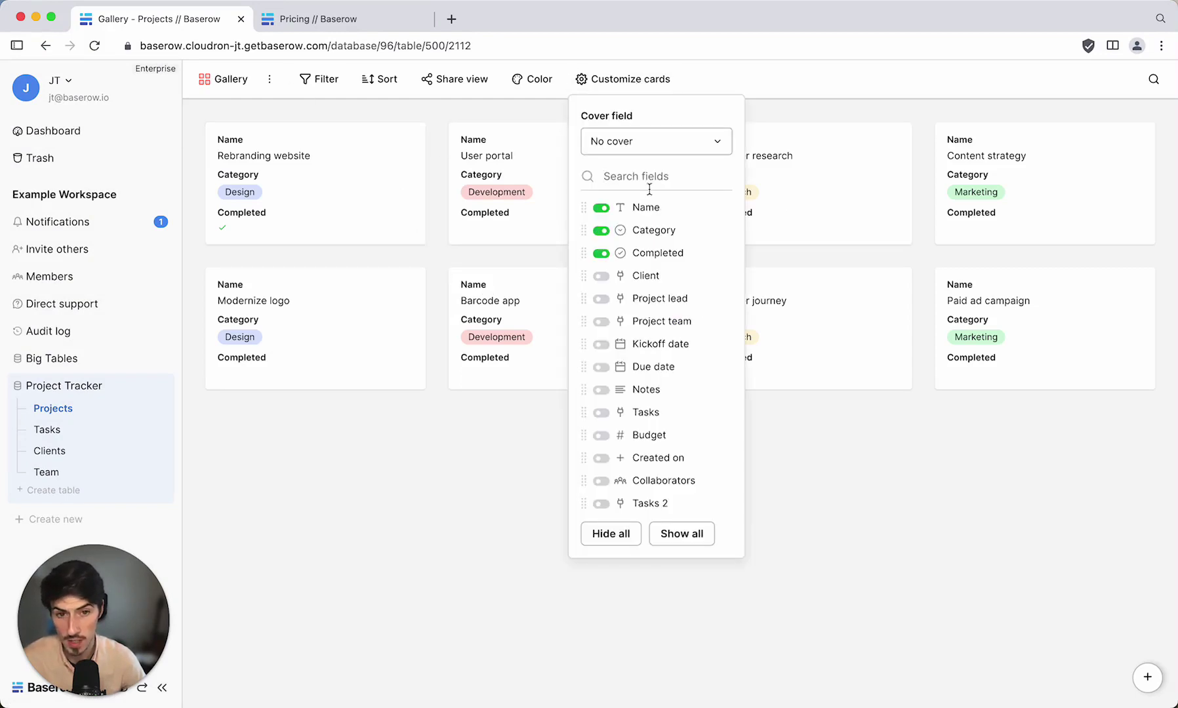
click(600, 300)
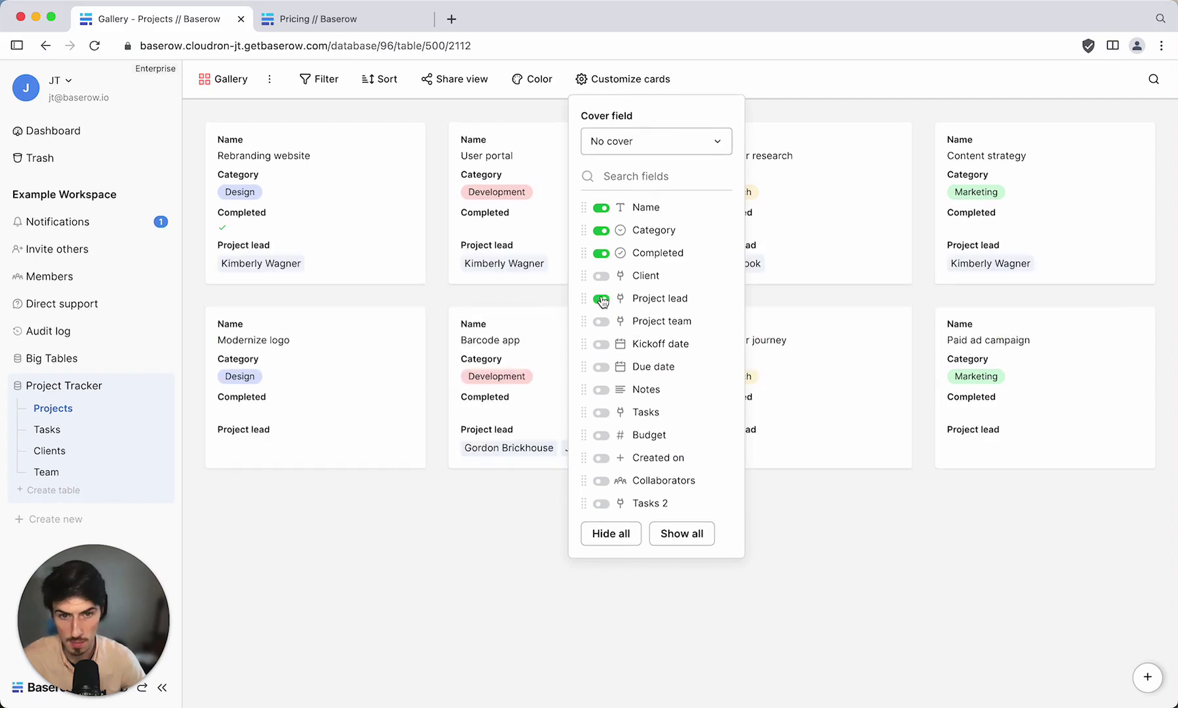
click(601, 345)
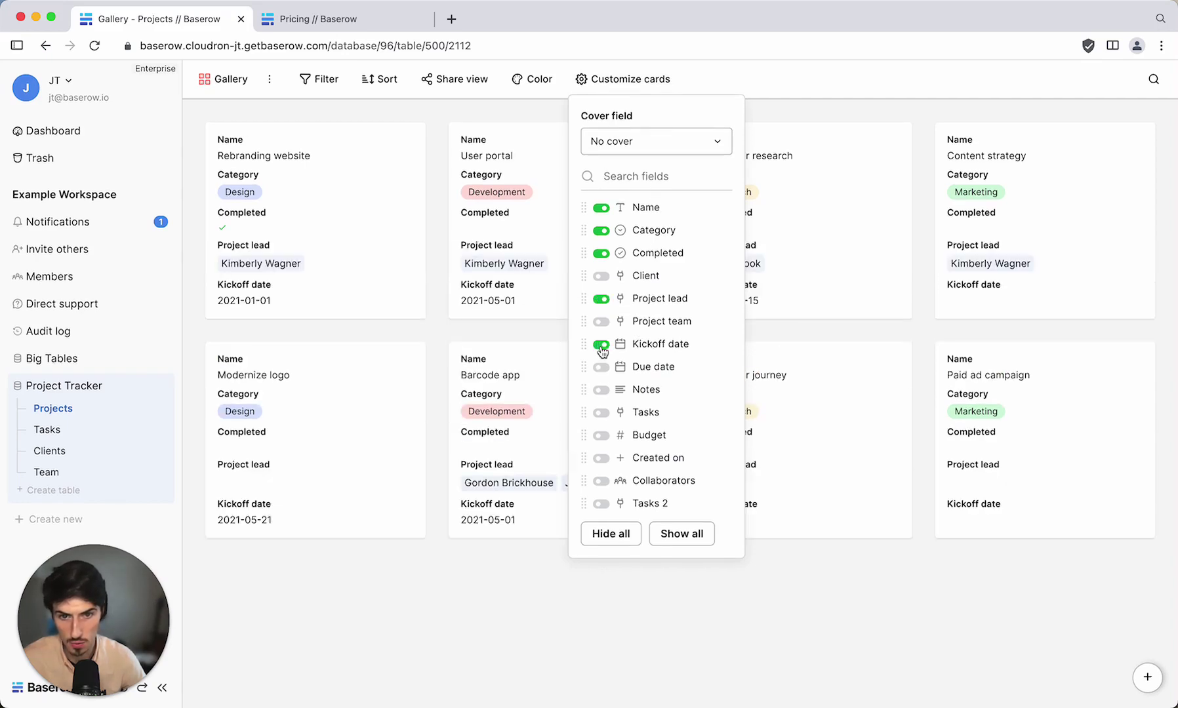
click(608, 585)
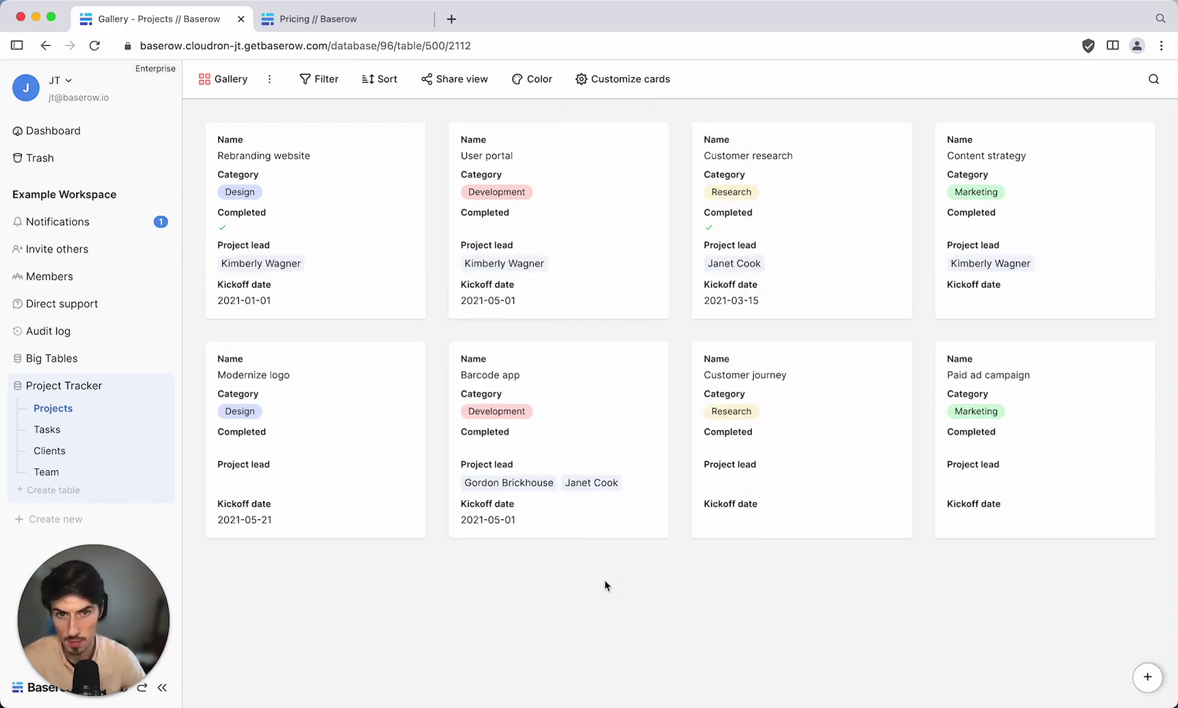
click(213, 79)
In All projects, add a left-border row colour based on Category.
click(251, 171)
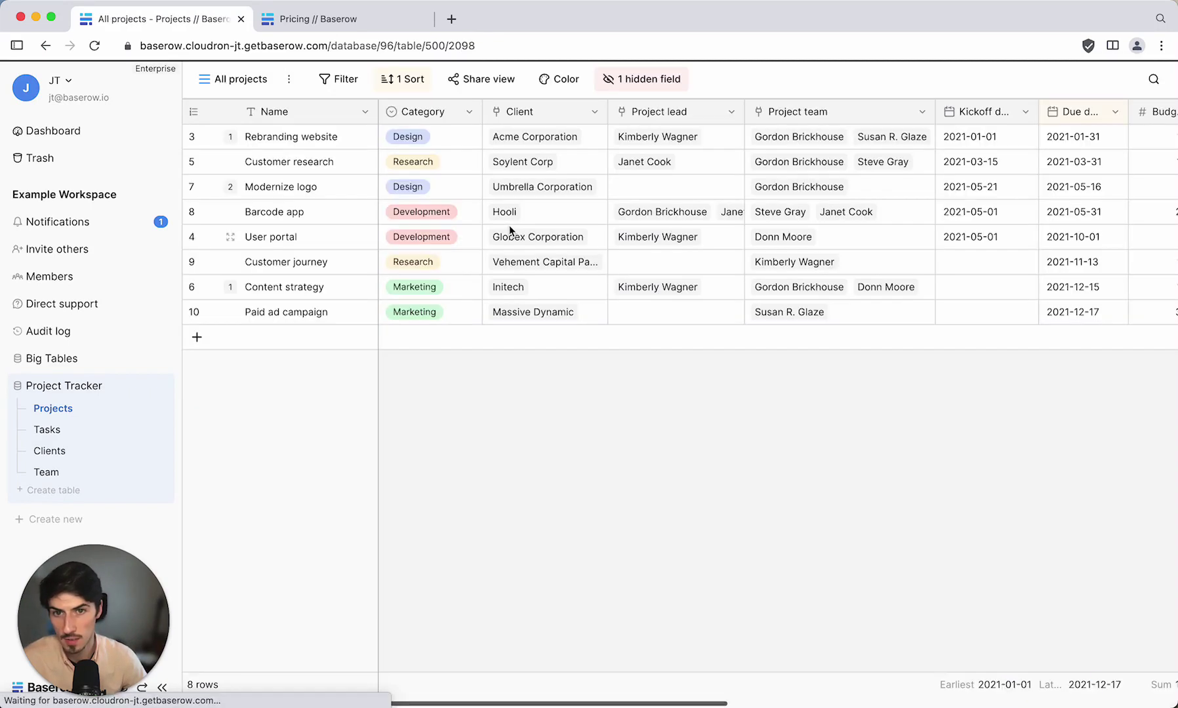
click(563, 93)
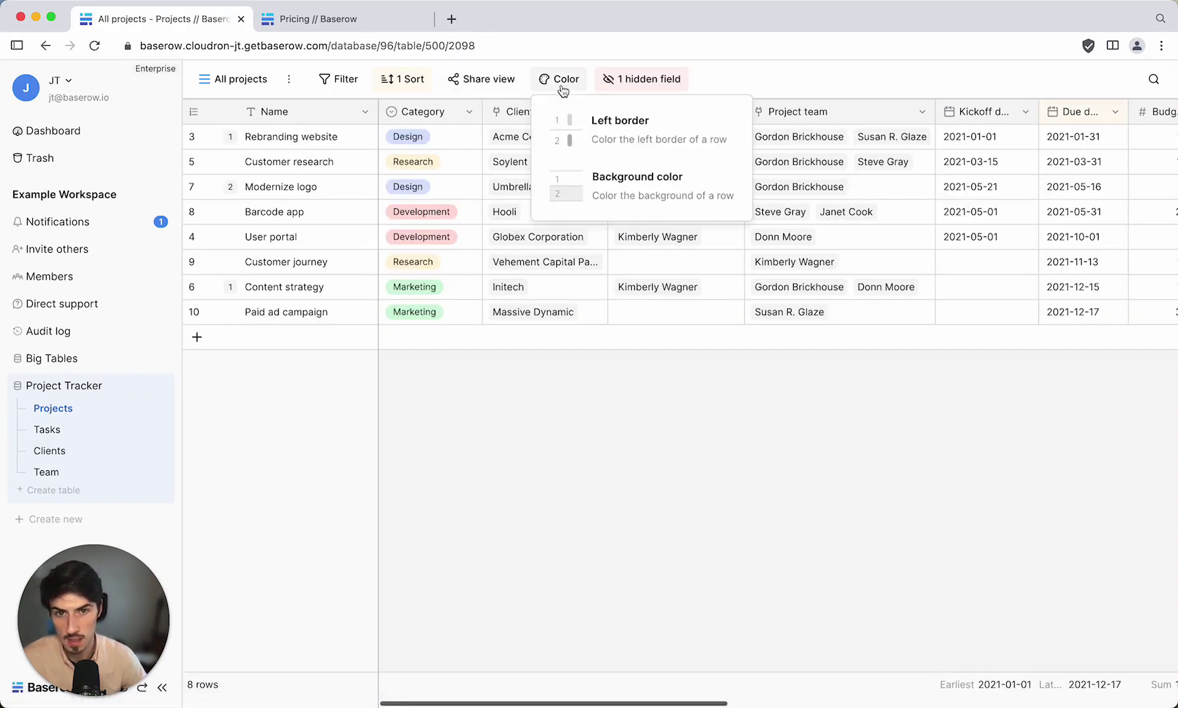
click(635, 130)
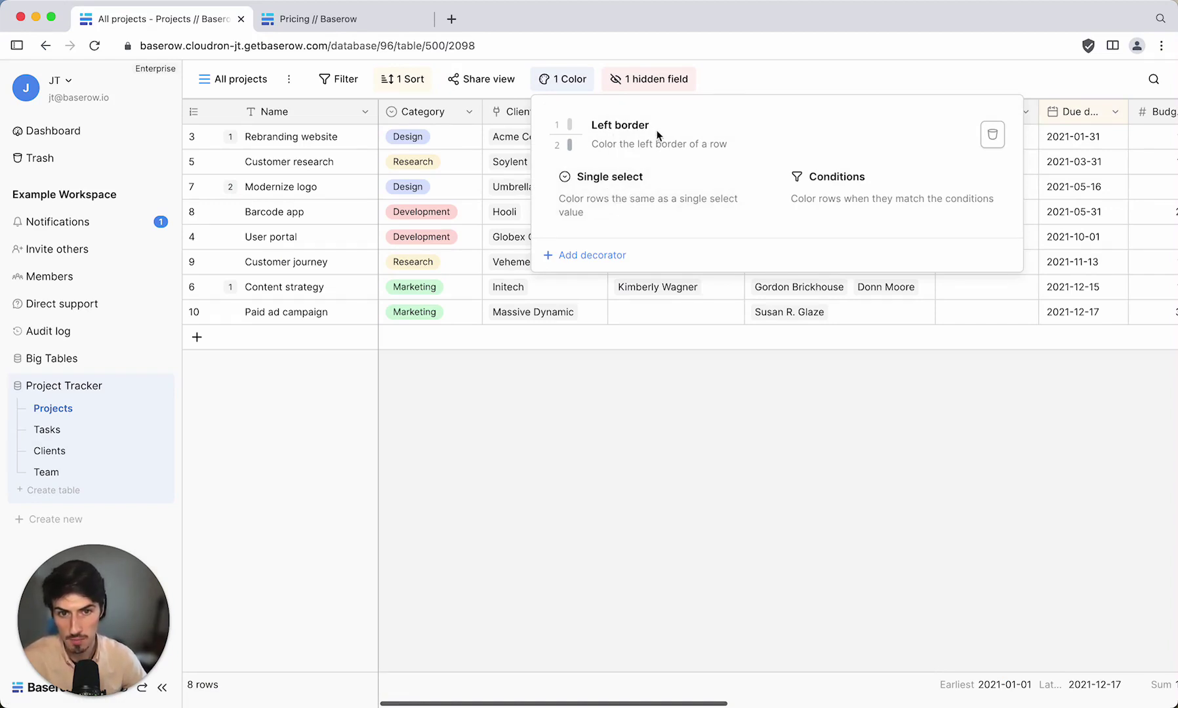
click(643, 202)
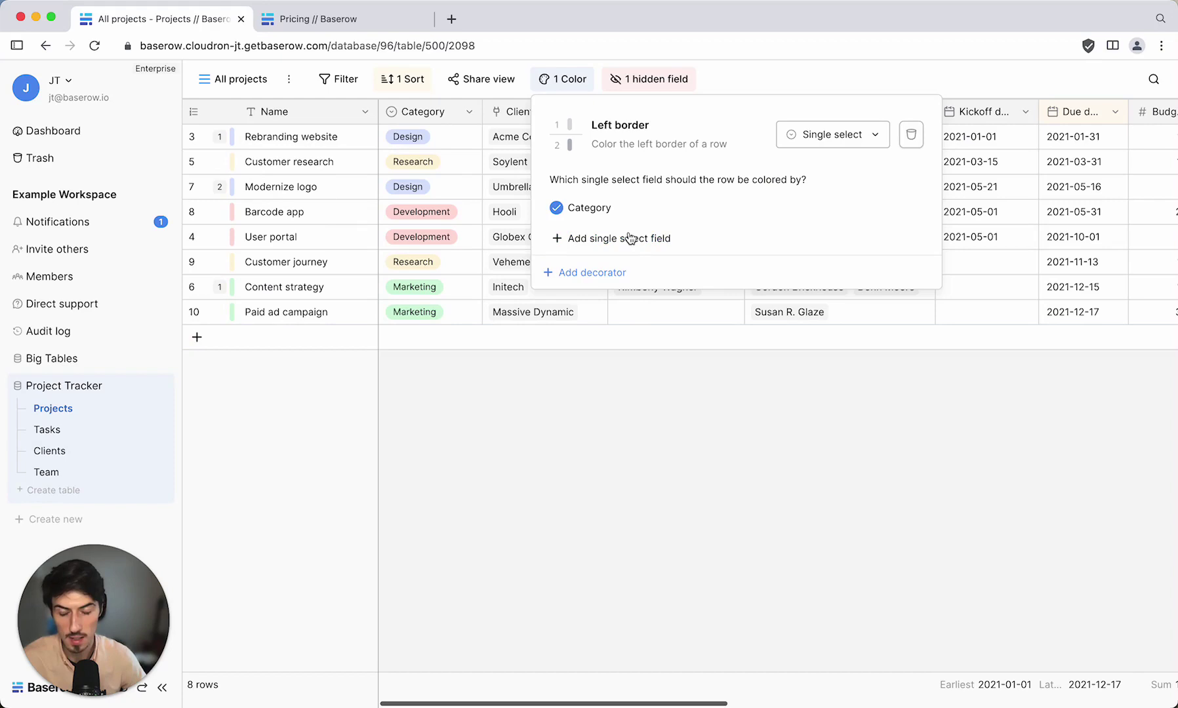
Add a Category background colour, then delete both colour decorators.
click(602, 278)
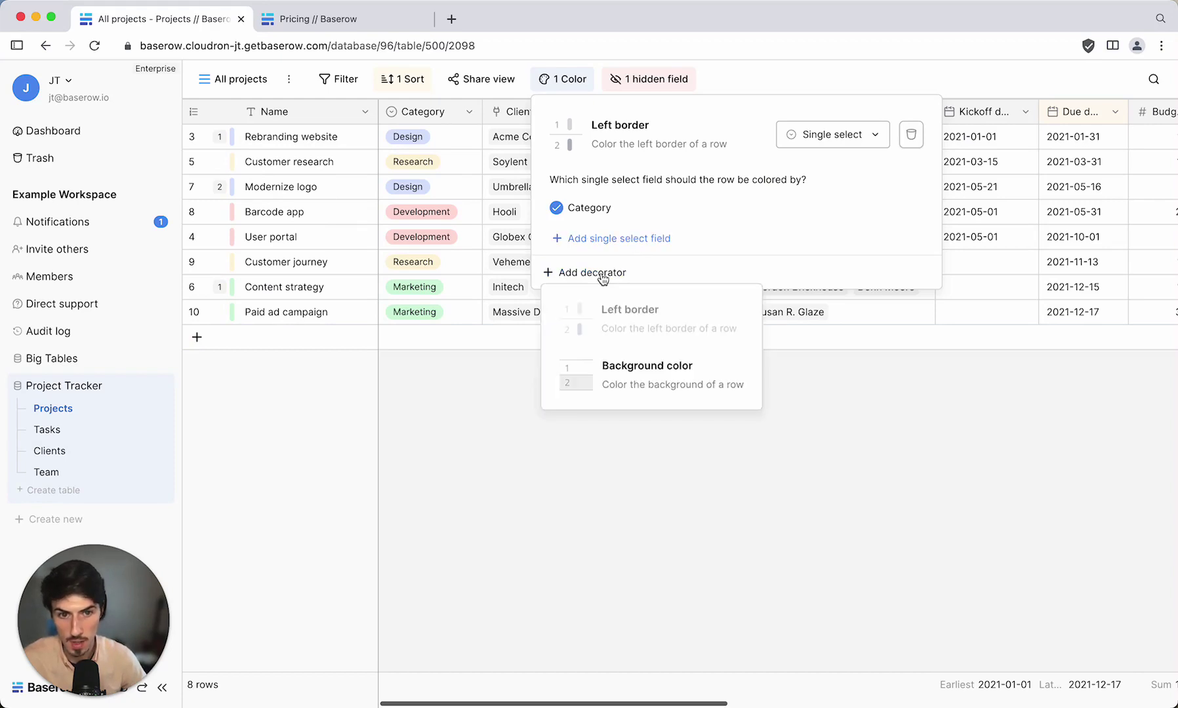
click(639, 372)
click(647, 333)
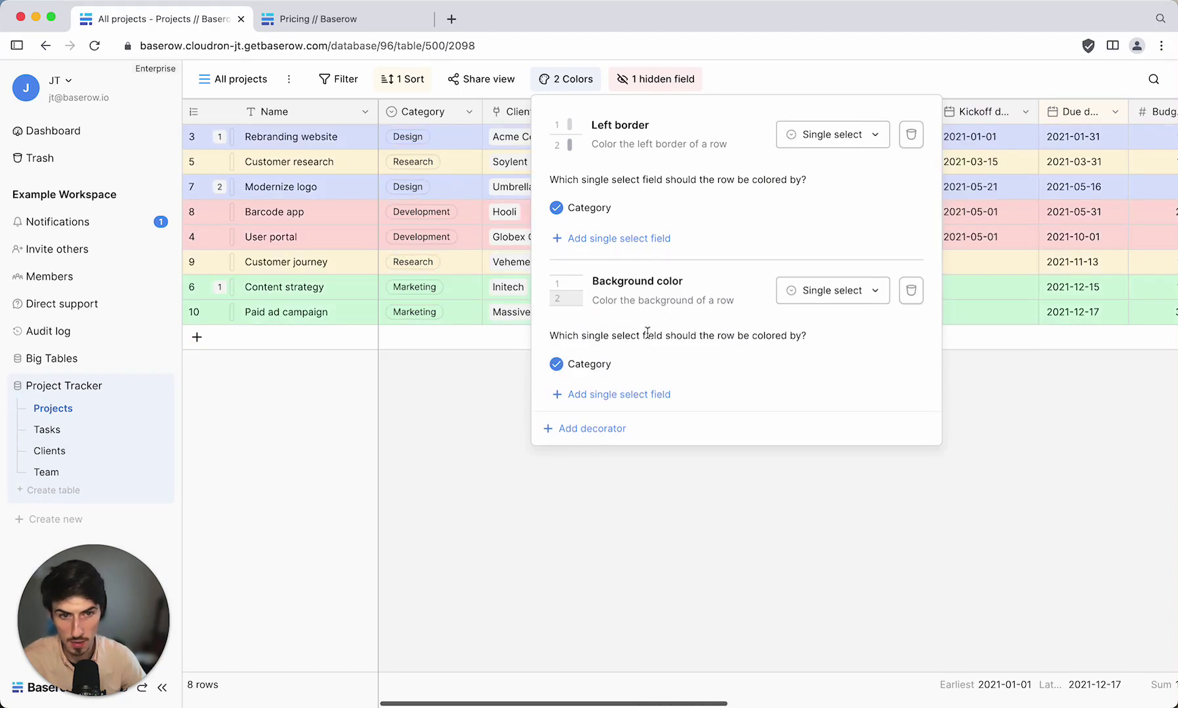
click(911, 135)
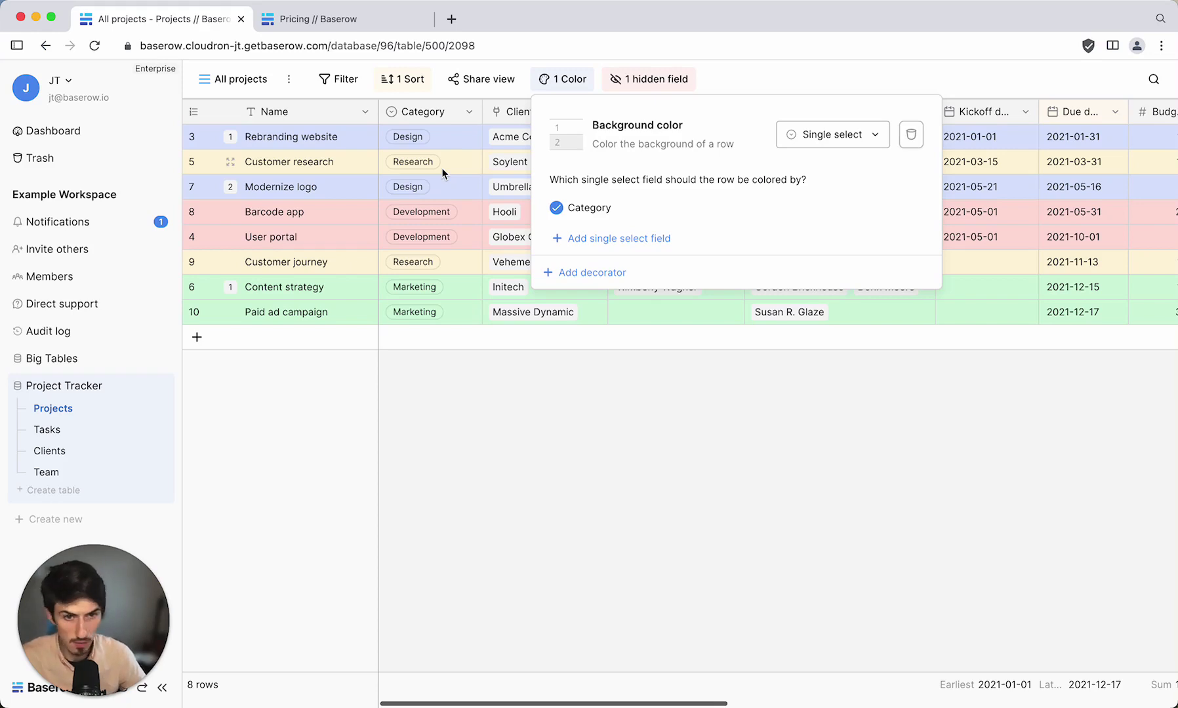
click(911, 135)
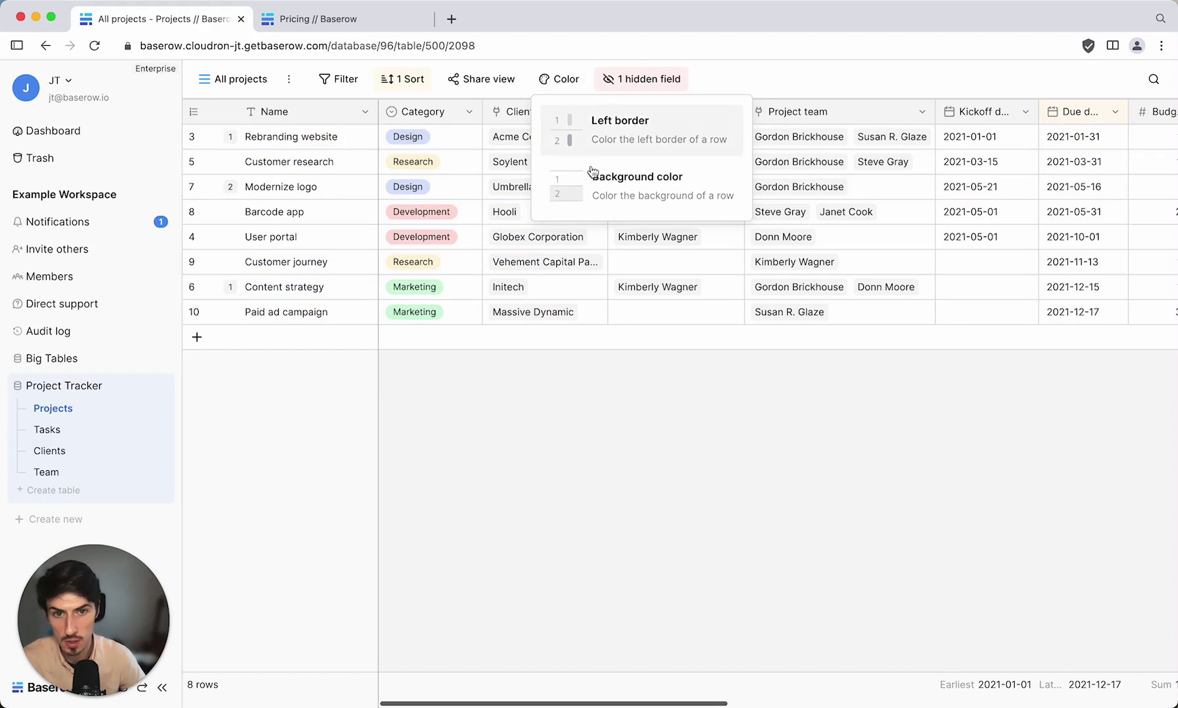
Give rows with Completed ticked a yellow left border, then add a new row filter.
click(625, 128)
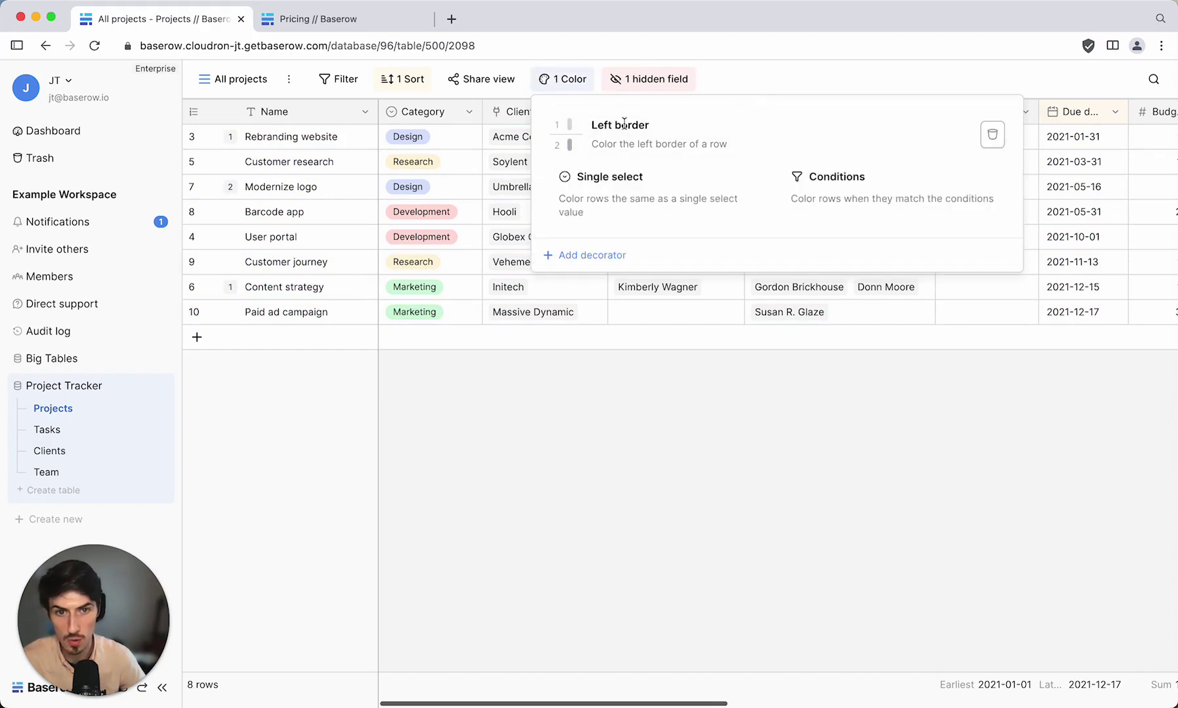
click(910, 190)
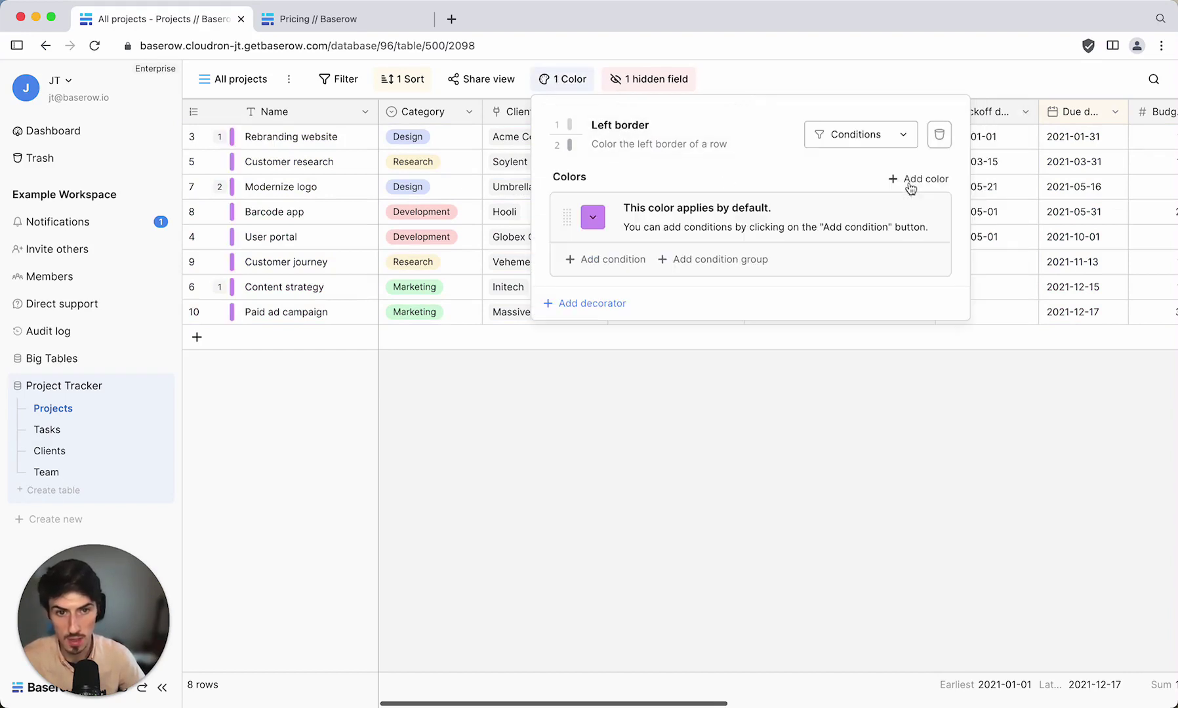
click(615, 260)
click(688, 249)
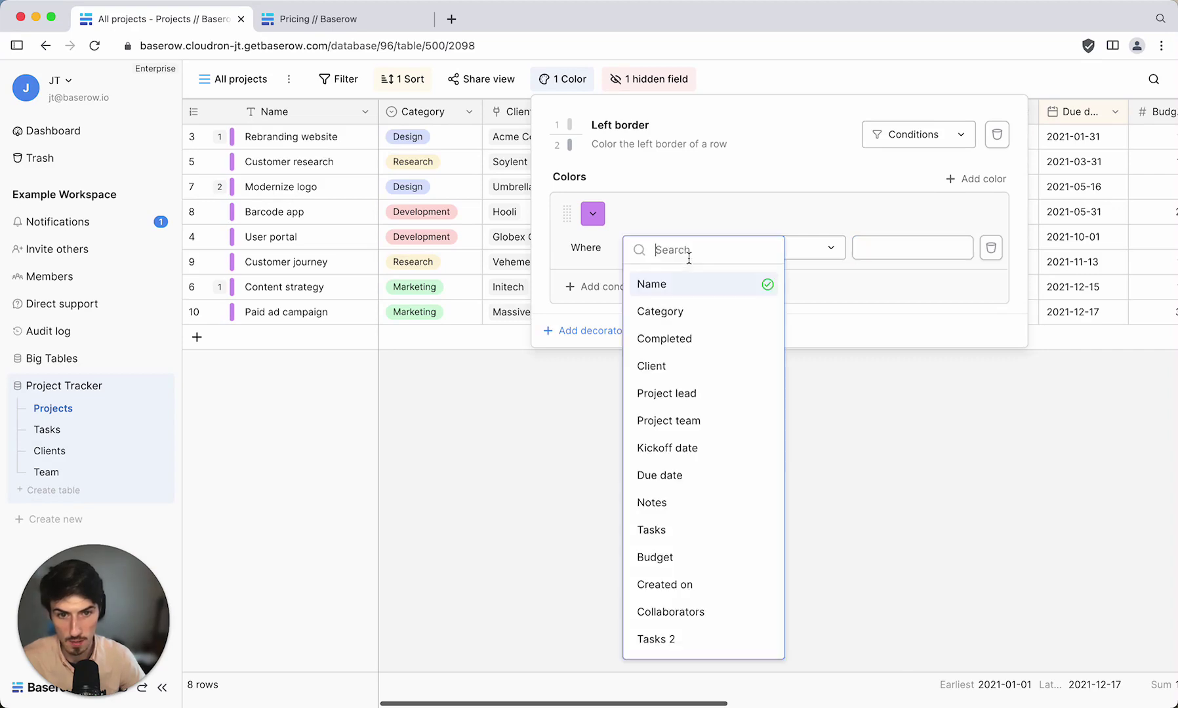
click(696, 337)
click(859, 249)
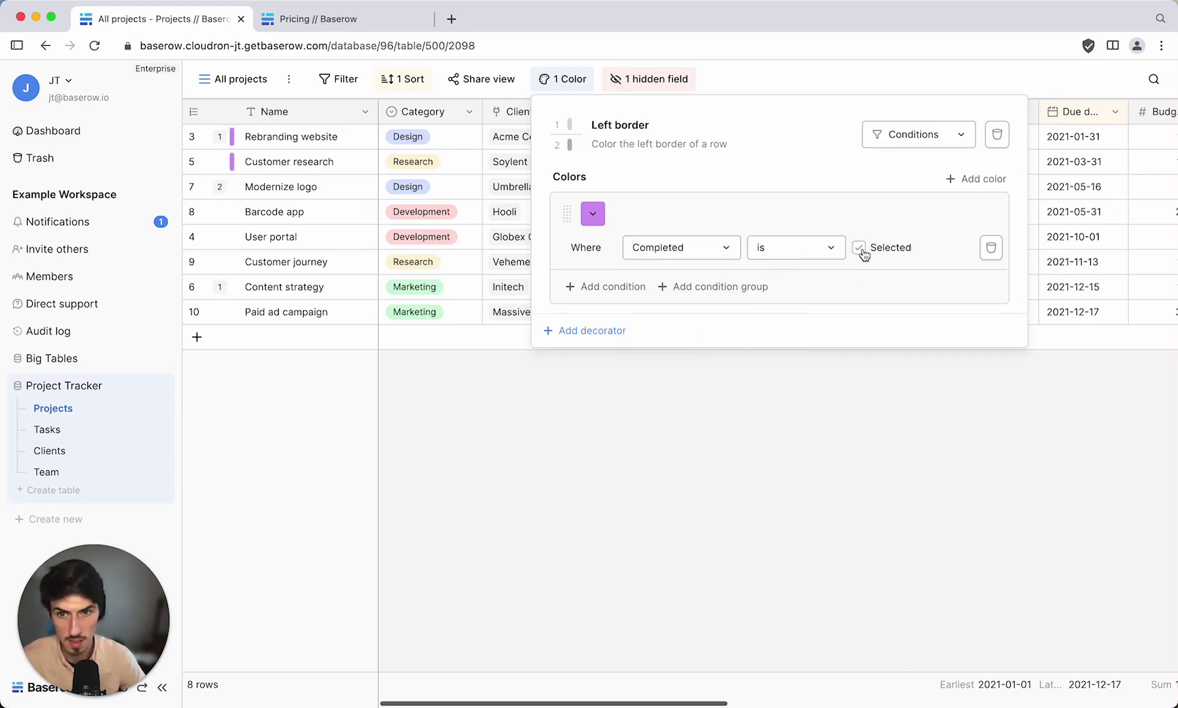
click(592, 214)
click(724, 341)
click(513, 440)
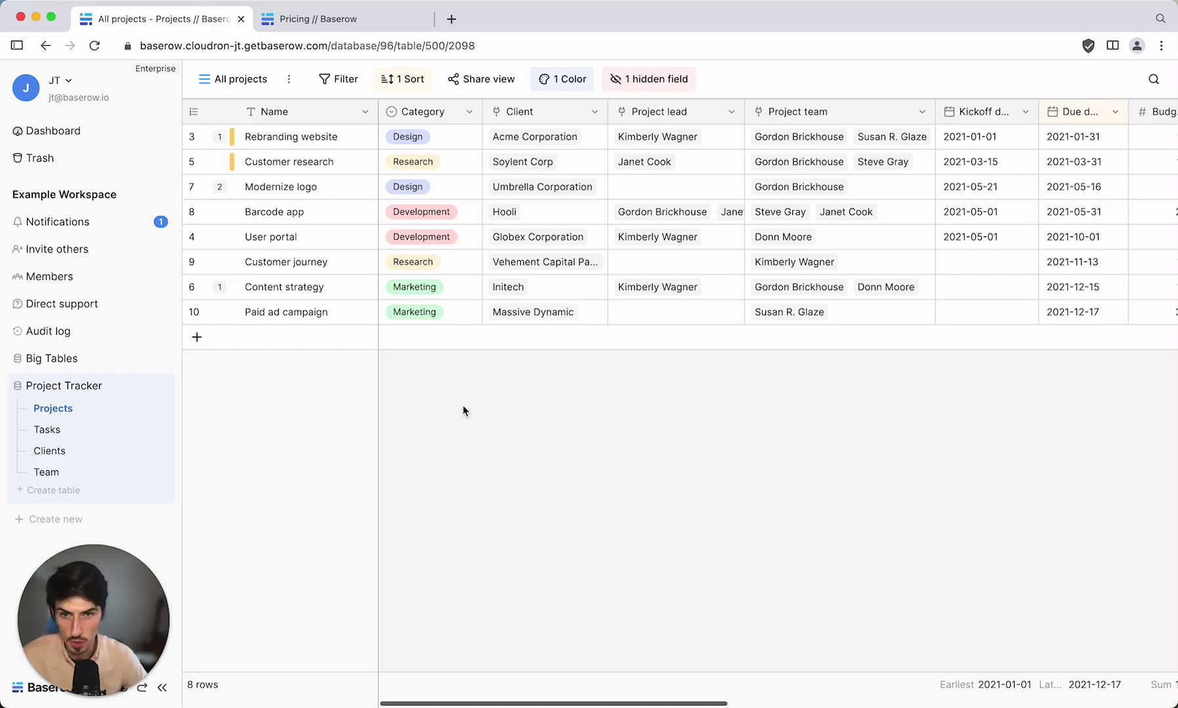
click(337, 79)
click(352, 170)
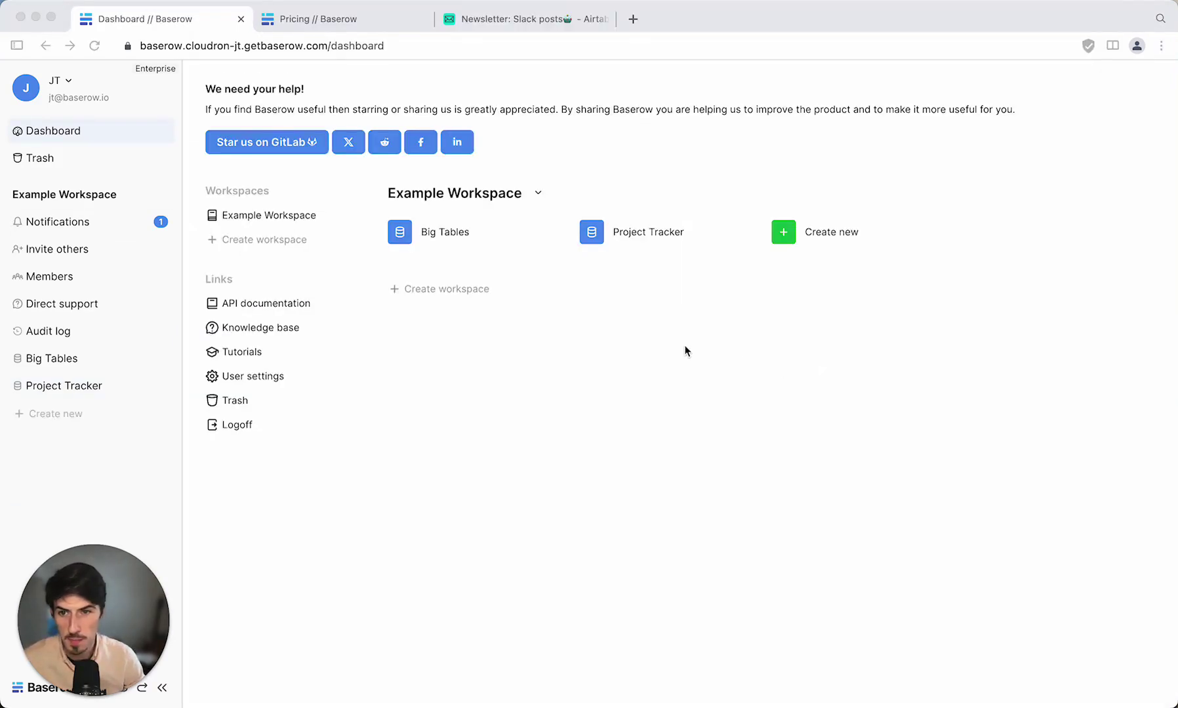
click(788, 236)
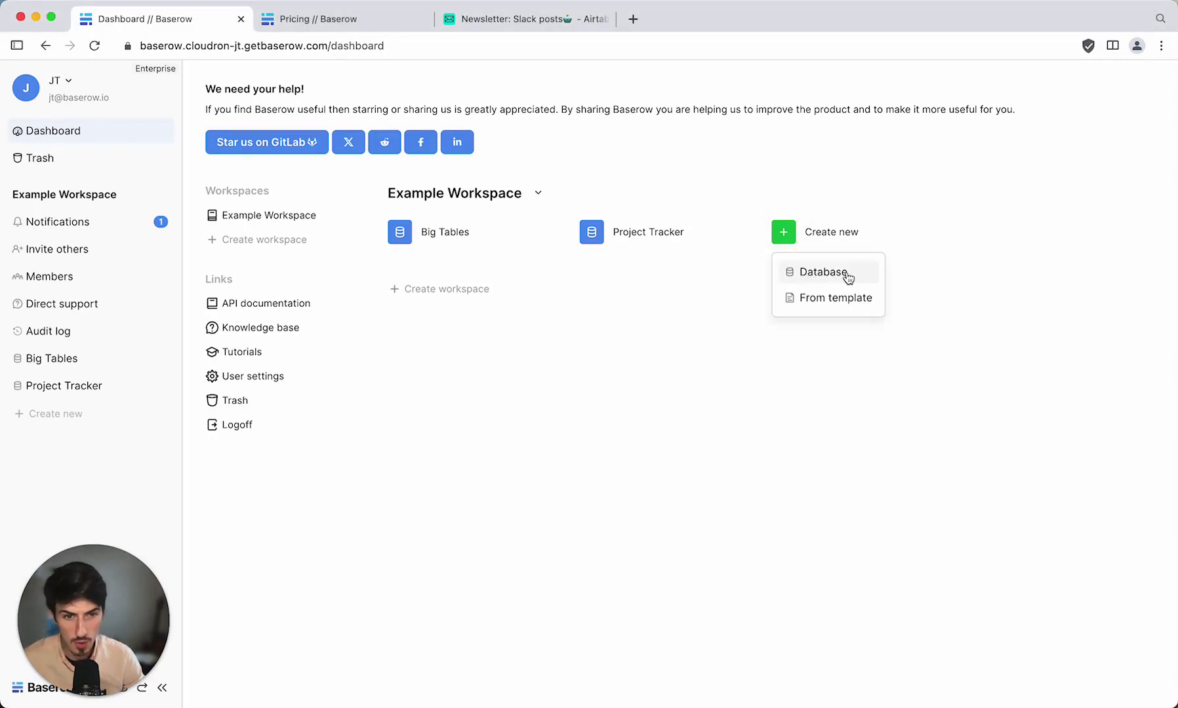
click(836, 297)
click(1001, 178)
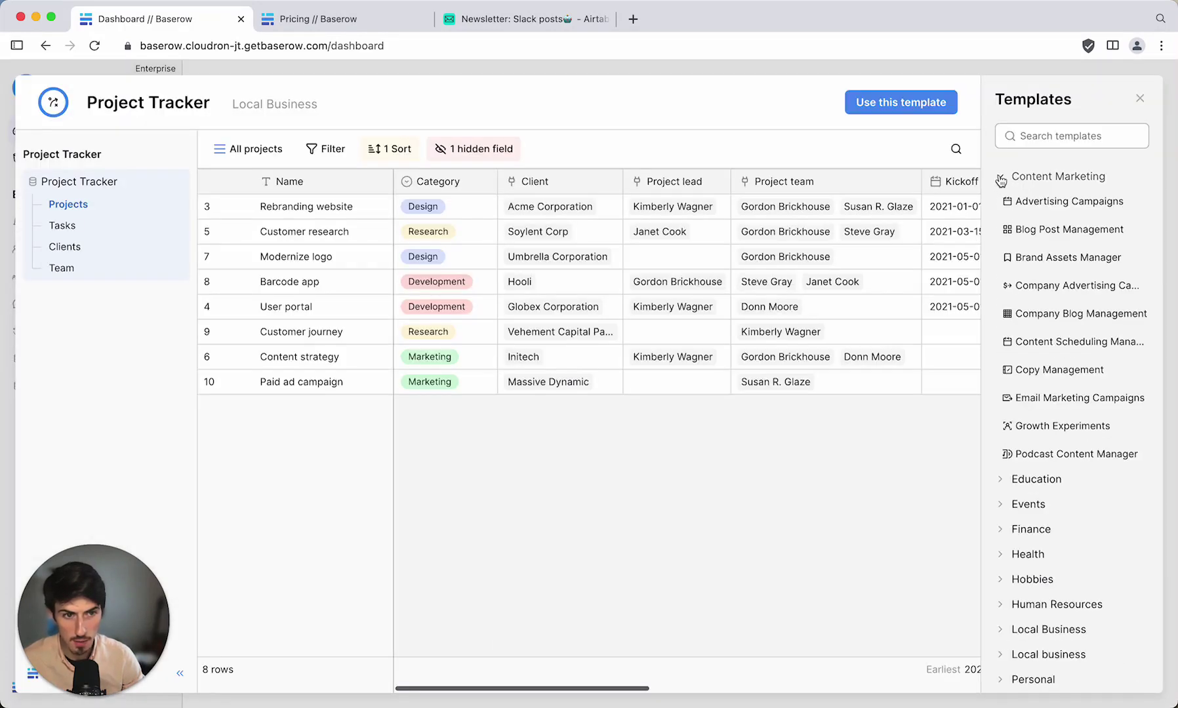
click(1068, 205)
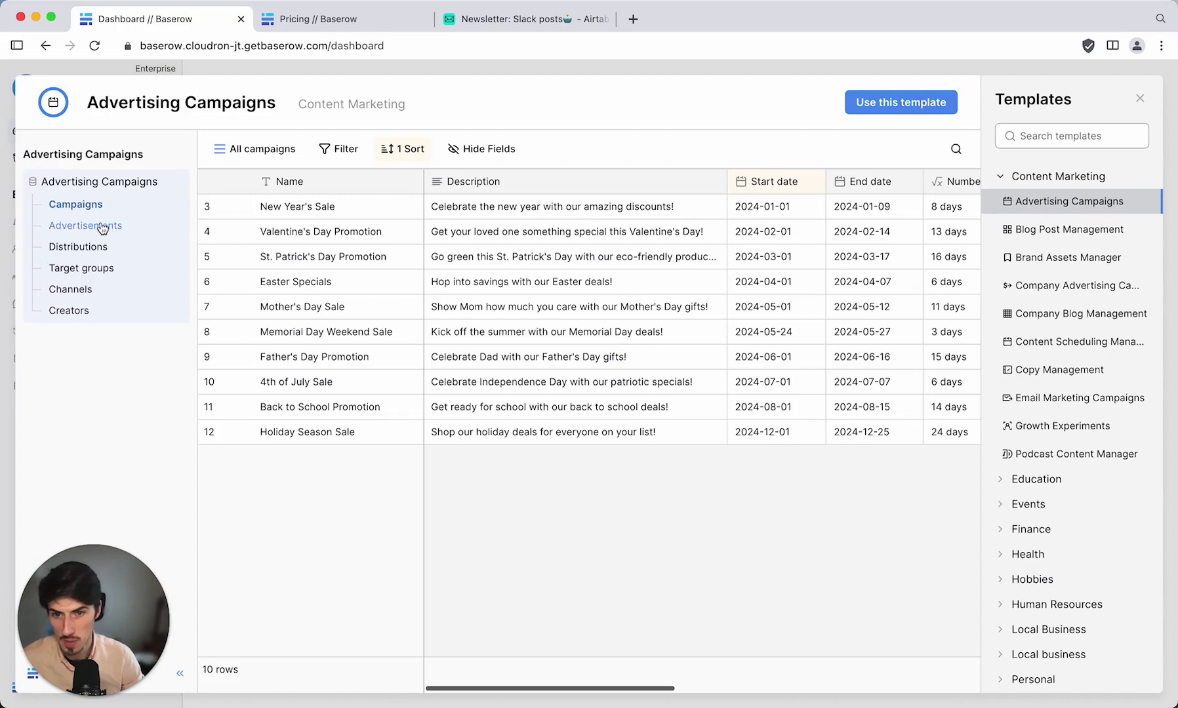
click(125, 226)
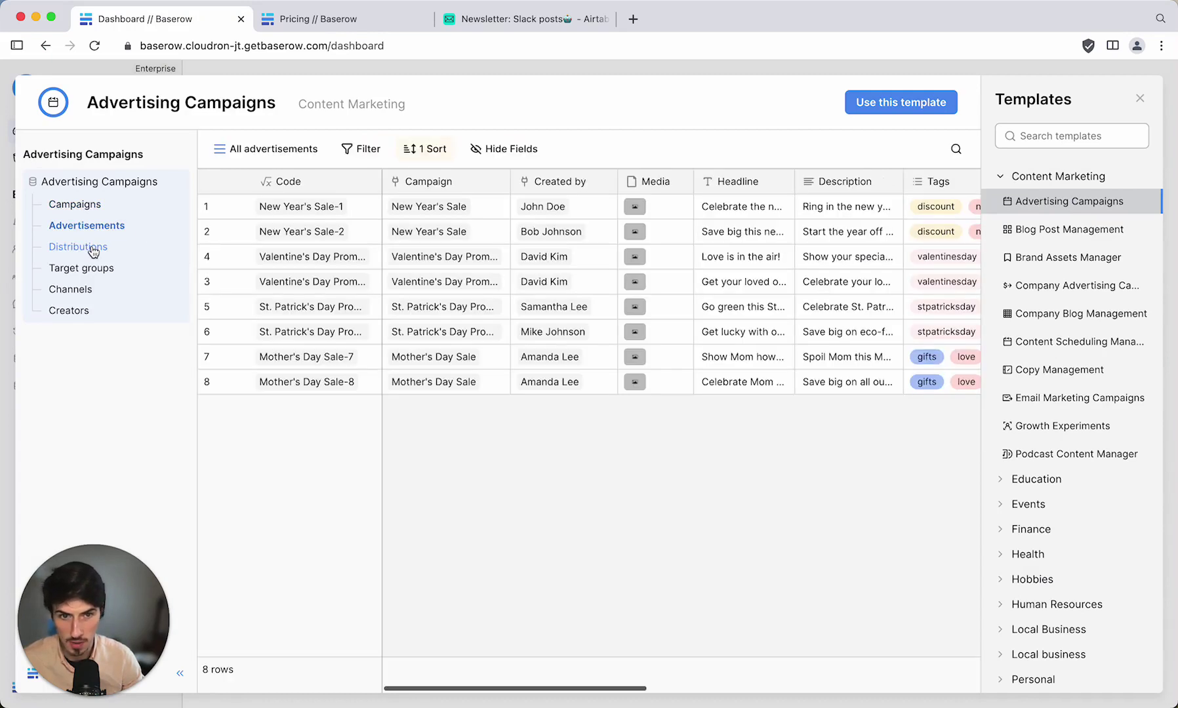
click(93, 250)
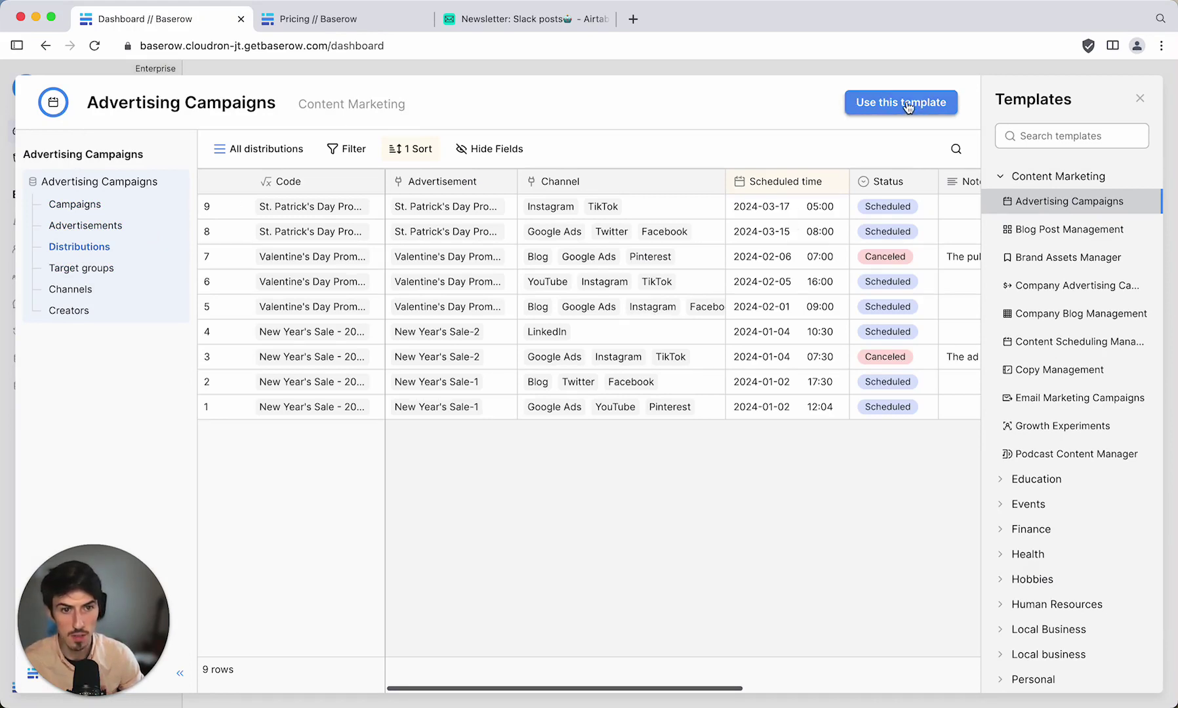
Close the template gallery and start a new database set to Import from Airtable (beta).
click(1141, 99)
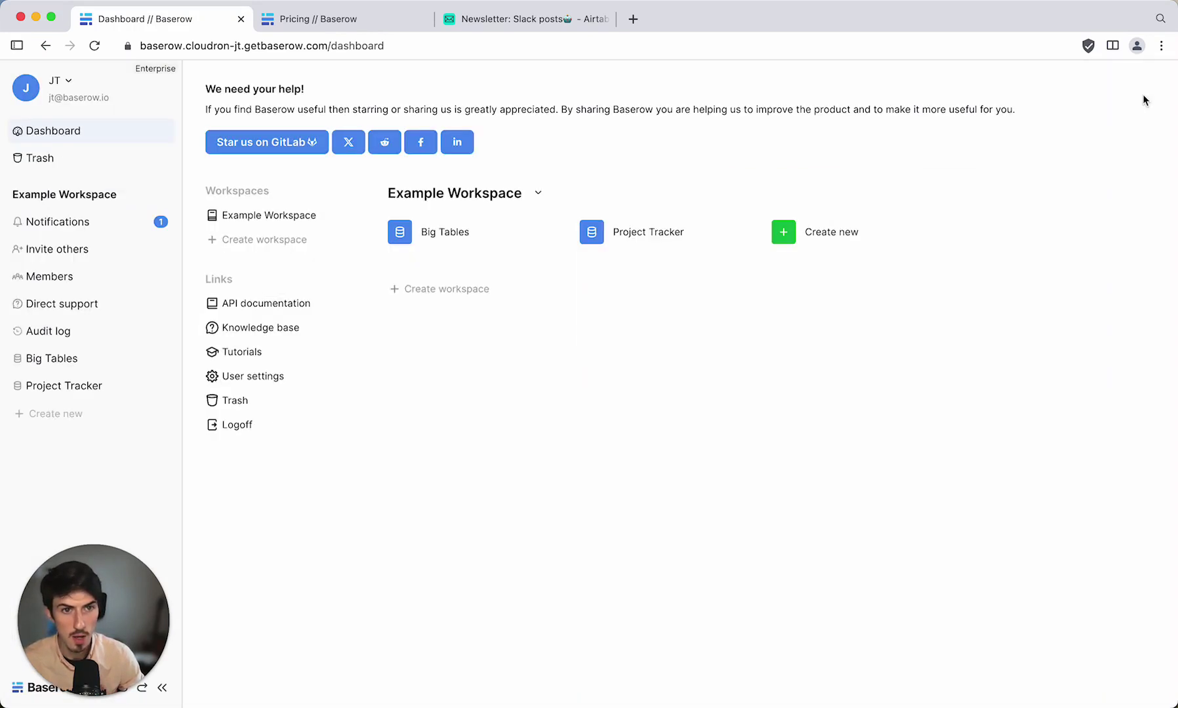
click(786, 238)
click(822, 269)
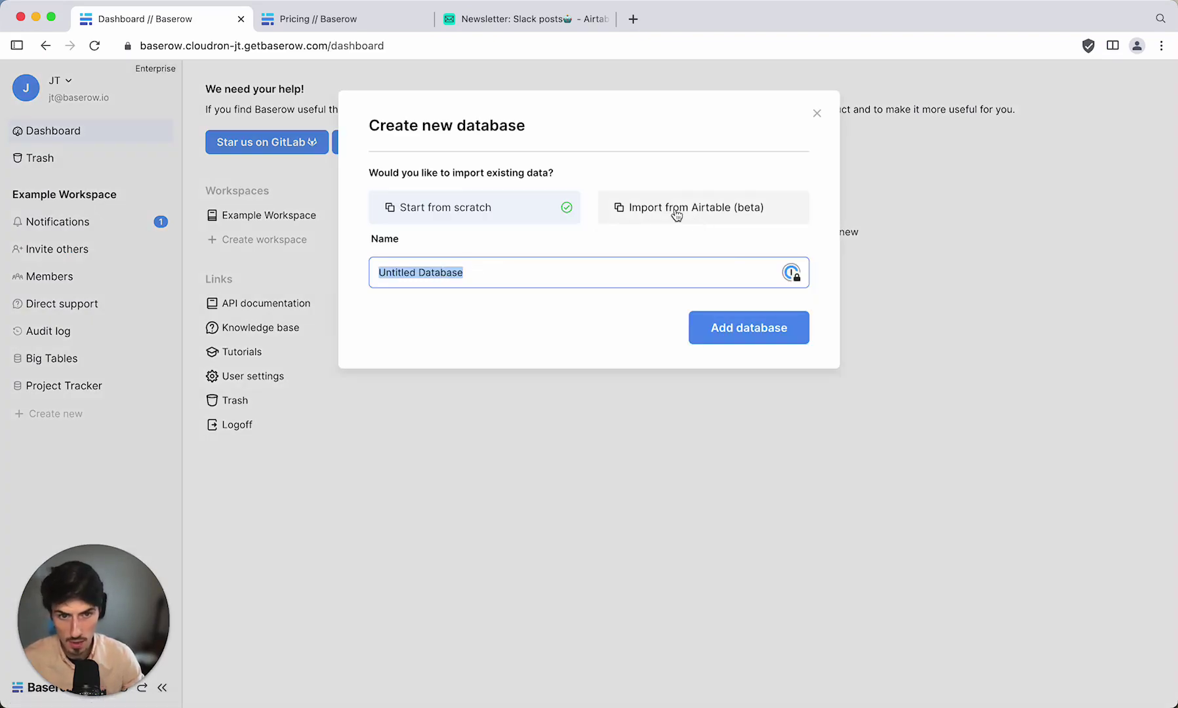
click(700, 209)
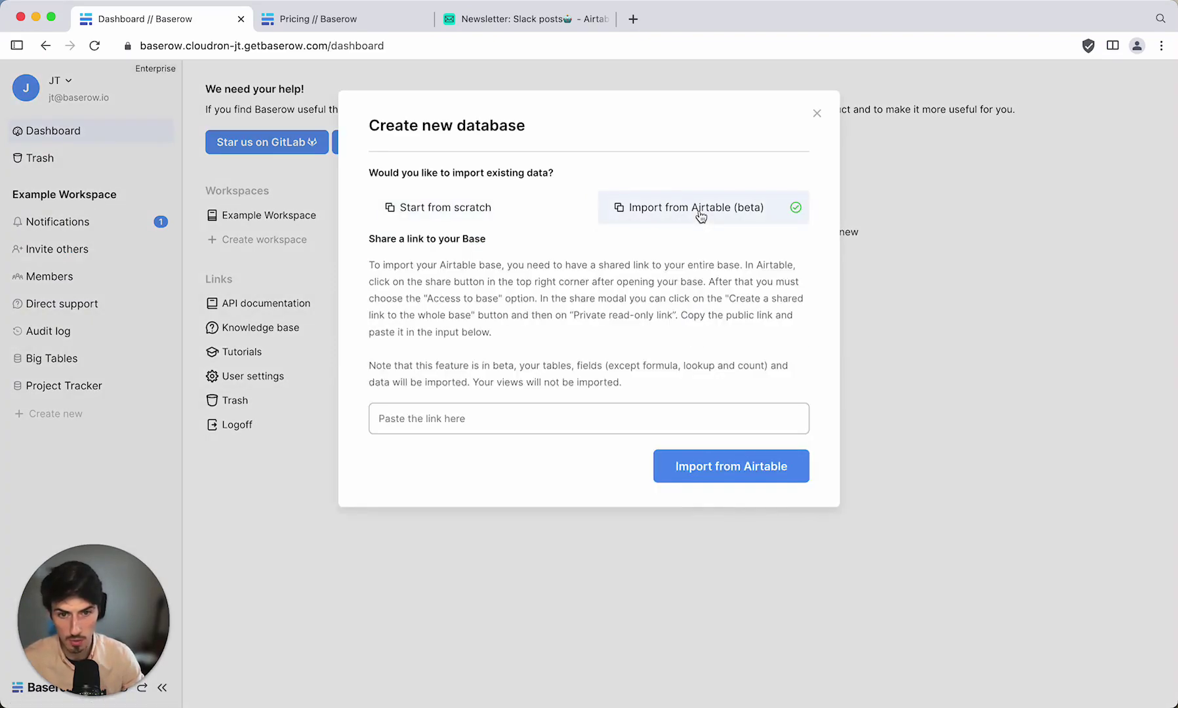
Copy the Newsletter base's share link in Airtable and paste it into Baserow's link field.
click(506, 18)
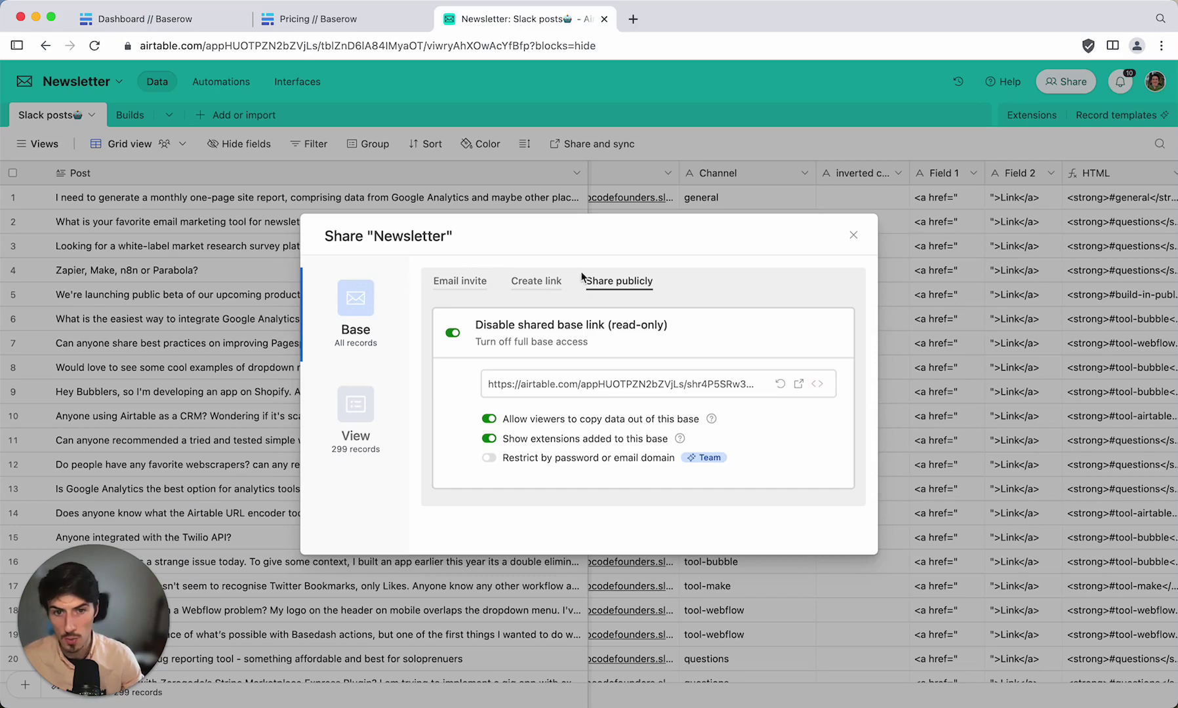
click(714, 389)
click(178, 20)
click(432, 423)
Import the Newsletter base, browse its Slack posts and Builds tables, then return to the dashboard.
click(731, 468)
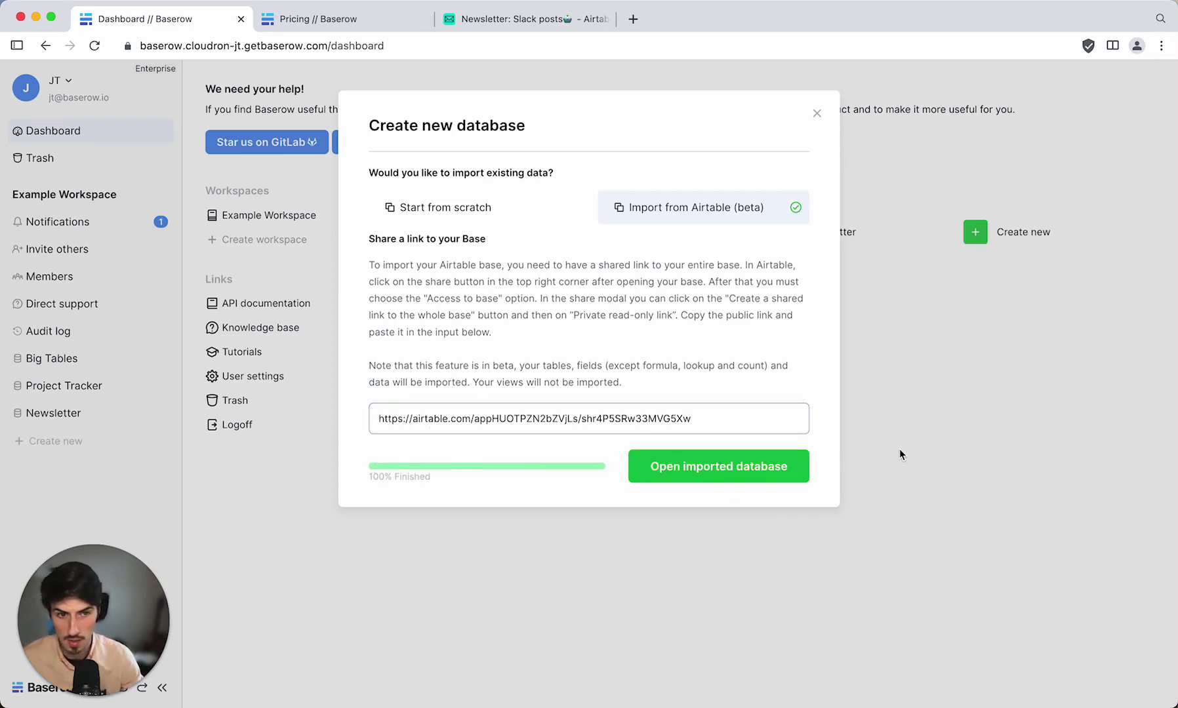
click(749, 473)
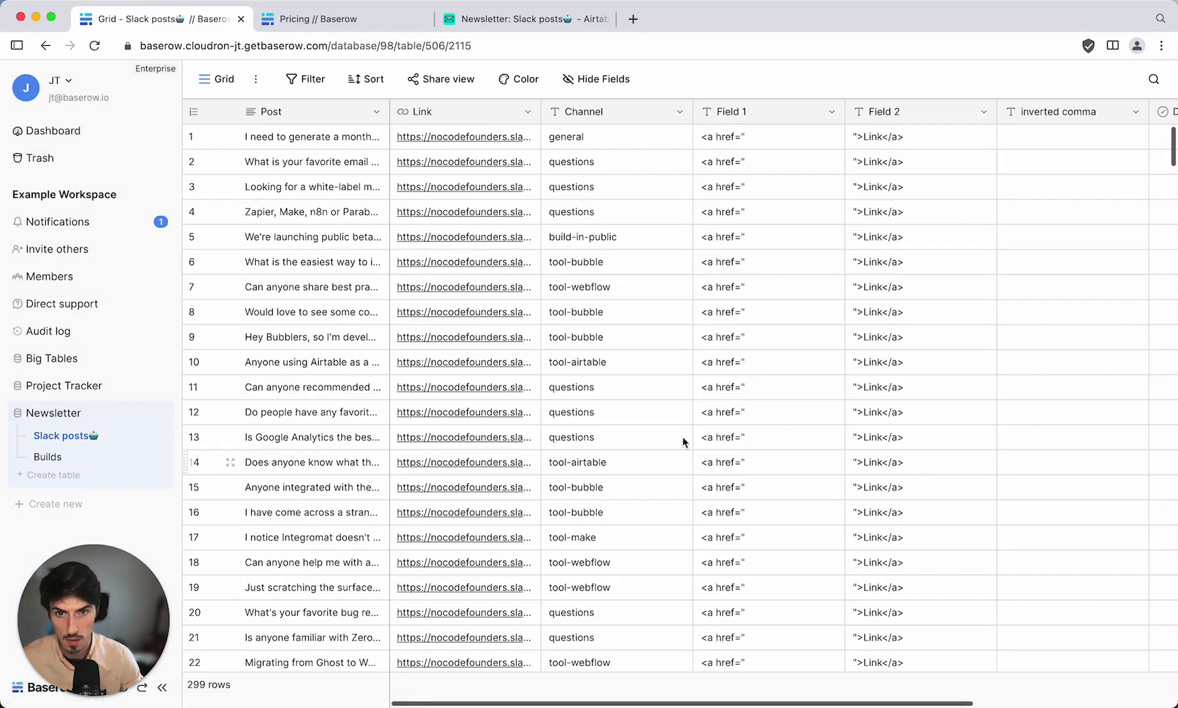
scroll(570, 384, right, 2)
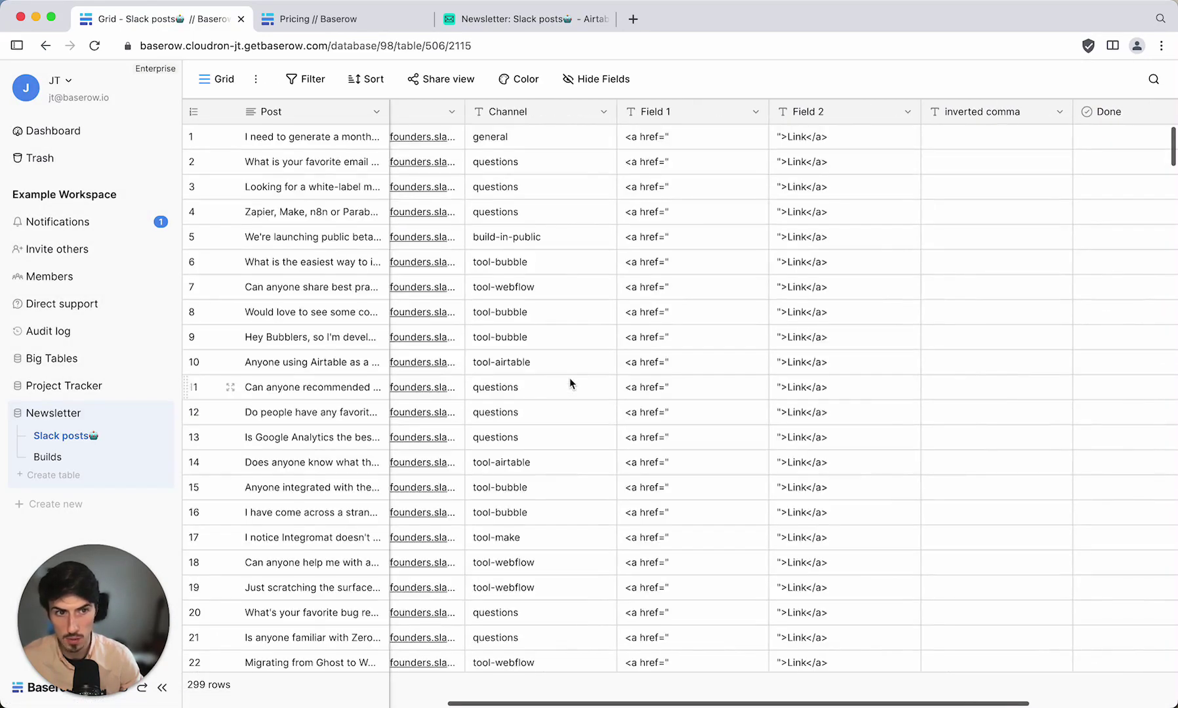
scroll(570, 379, right, 3)
scroll(570, 379, left, 5)
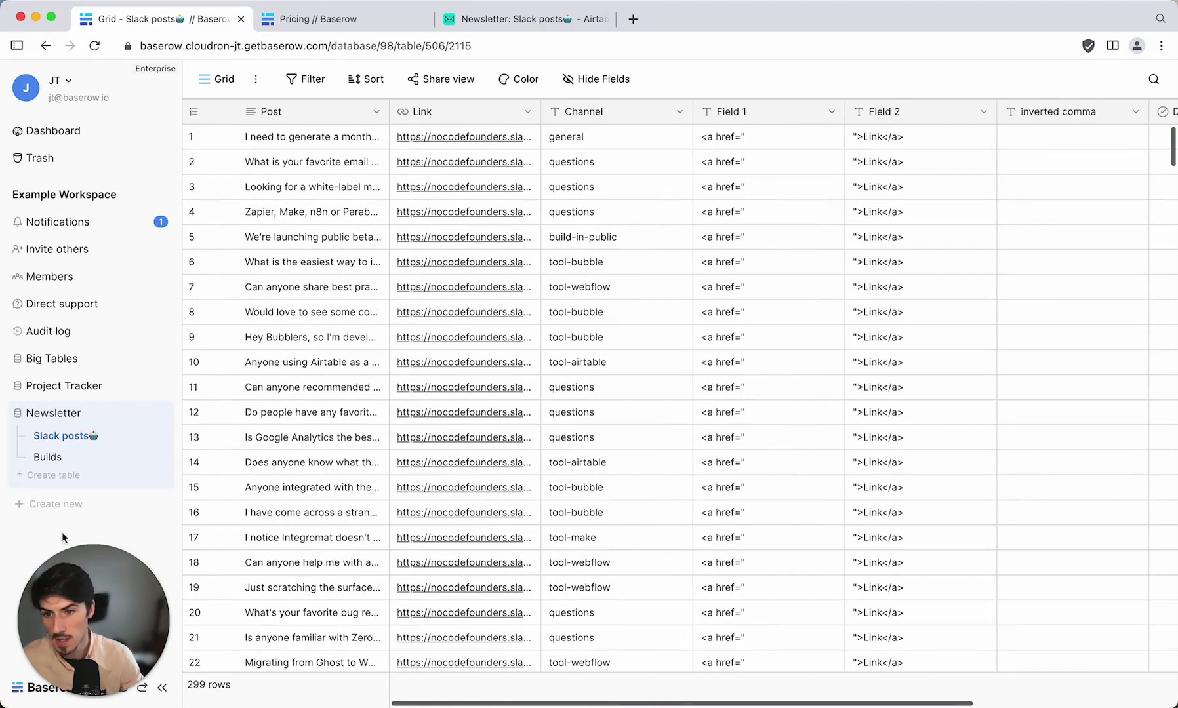
click(50, 456)
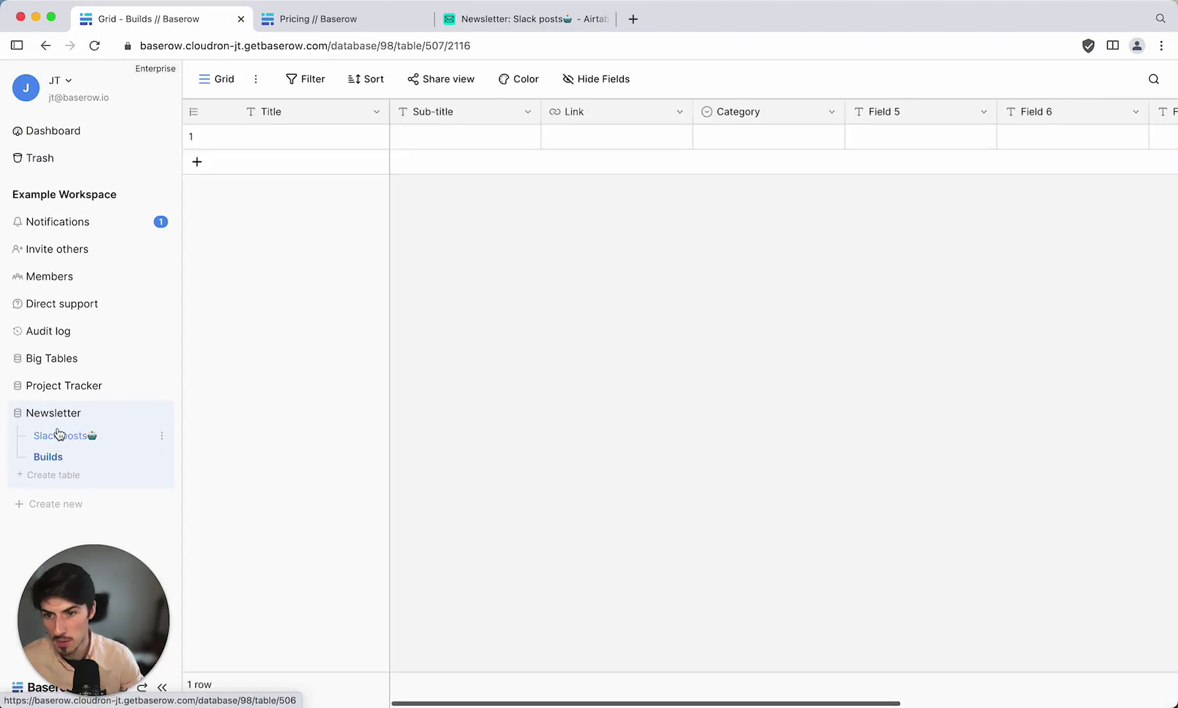
click(58, 435)
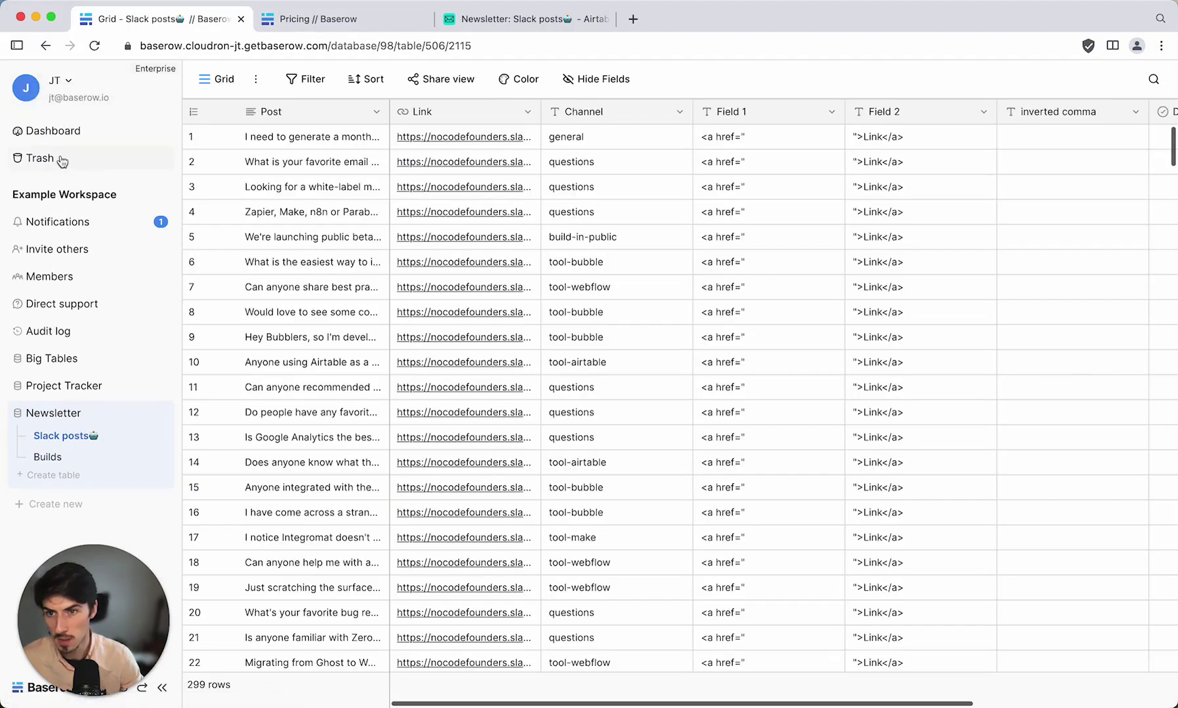
click(58, 132)
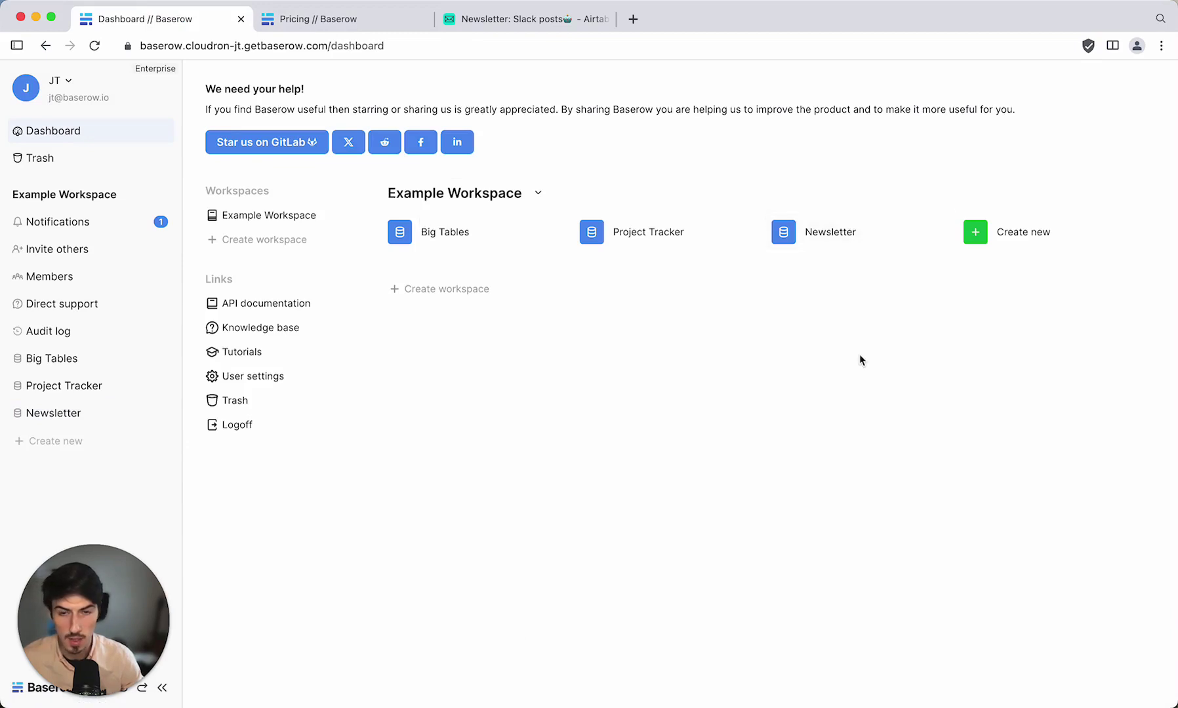
Open the Example Workspace menu and go to its Members page.
click(538, 194)
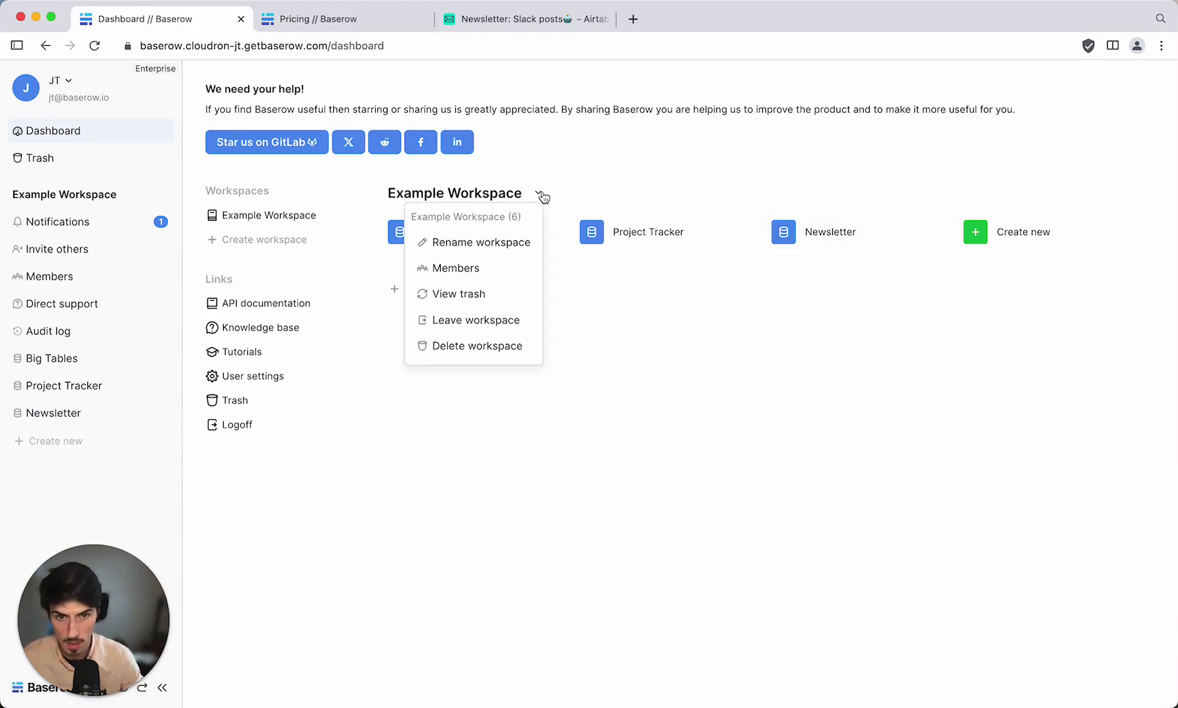
click(488, 270)
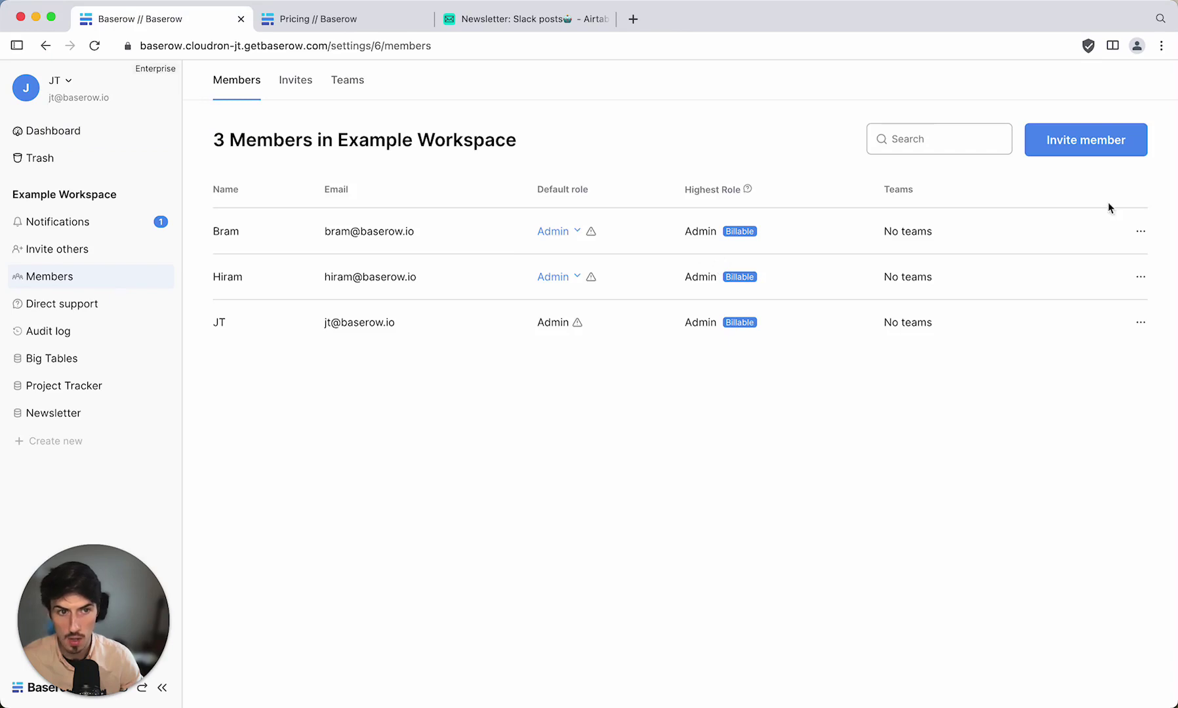
click(1091, 145)
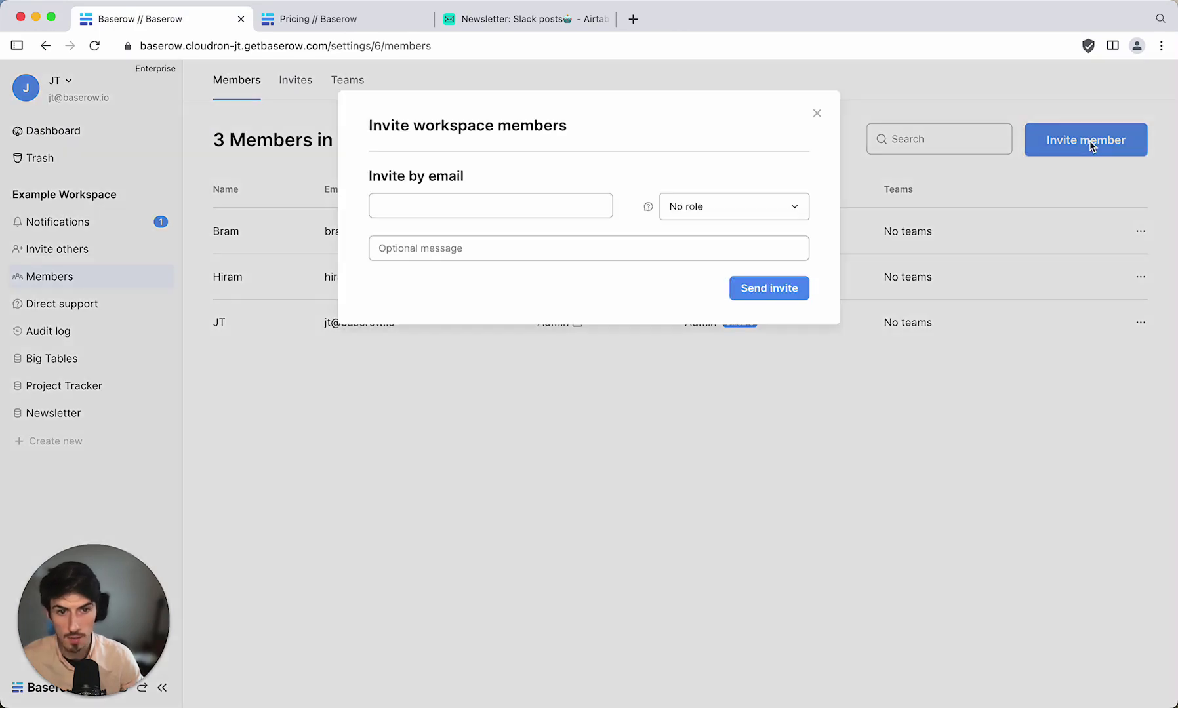
click(696, 216)
scroll(727, 248, up, 5)
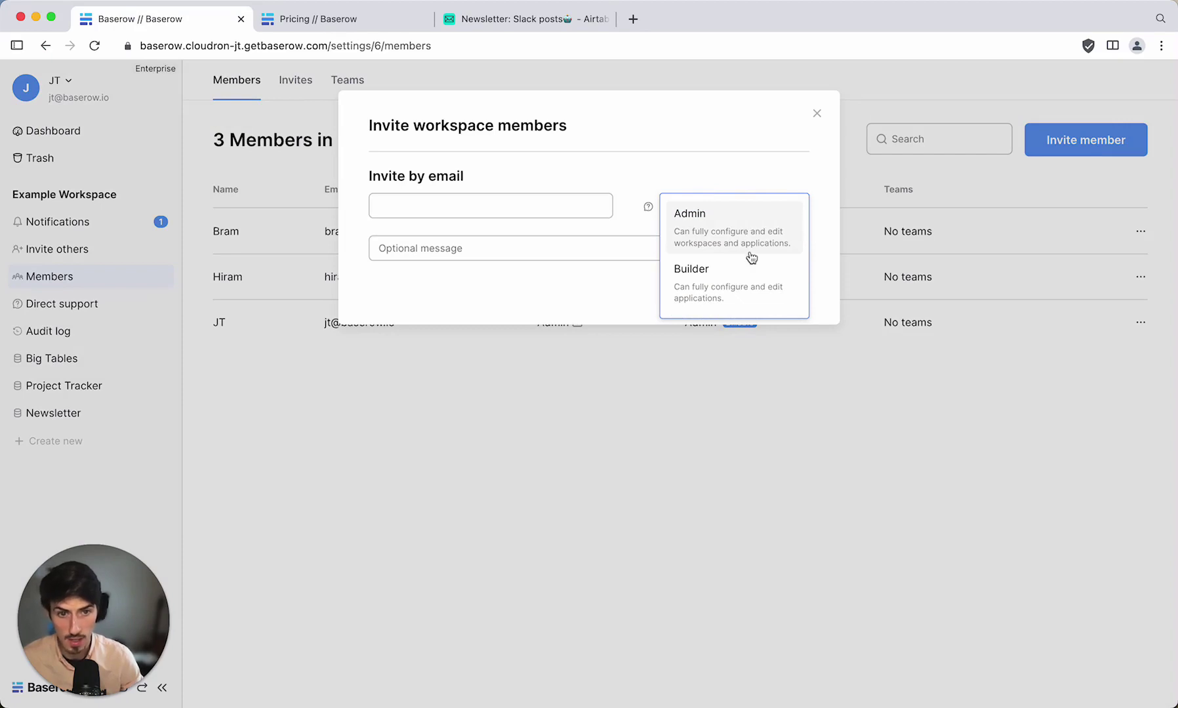
scroll(751, 255, down, 2)
scroll(724, 235, up, 2)
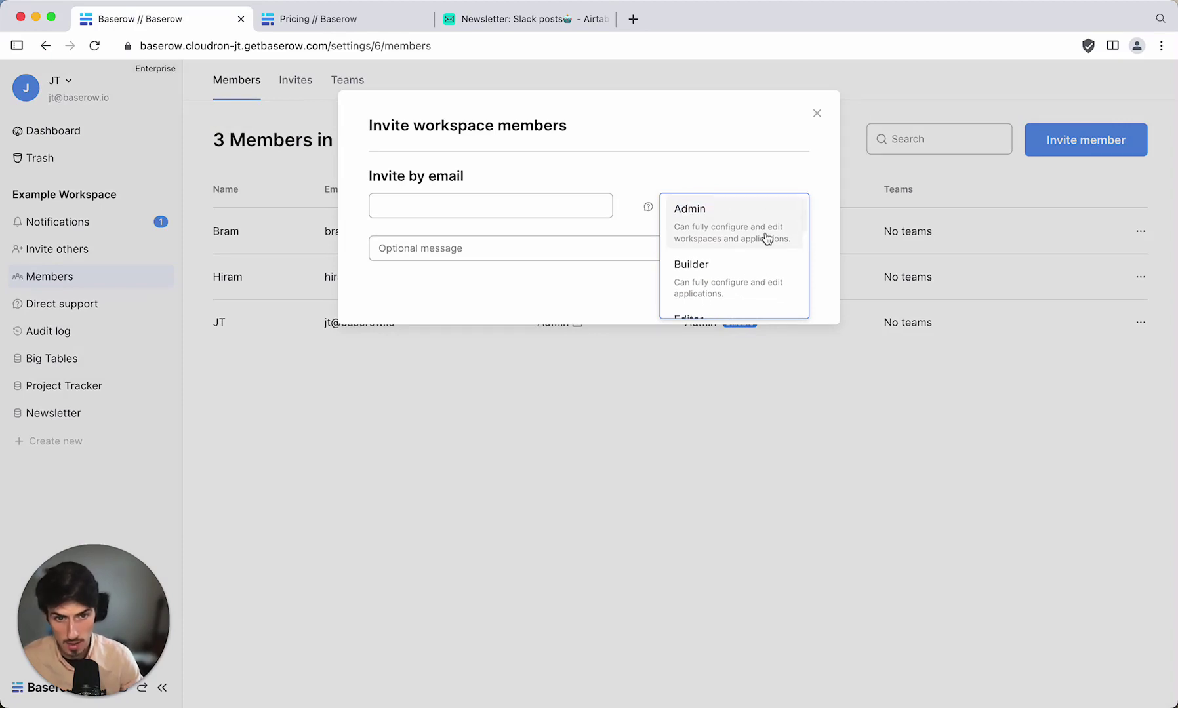
scroll(763, 236, down, 2)
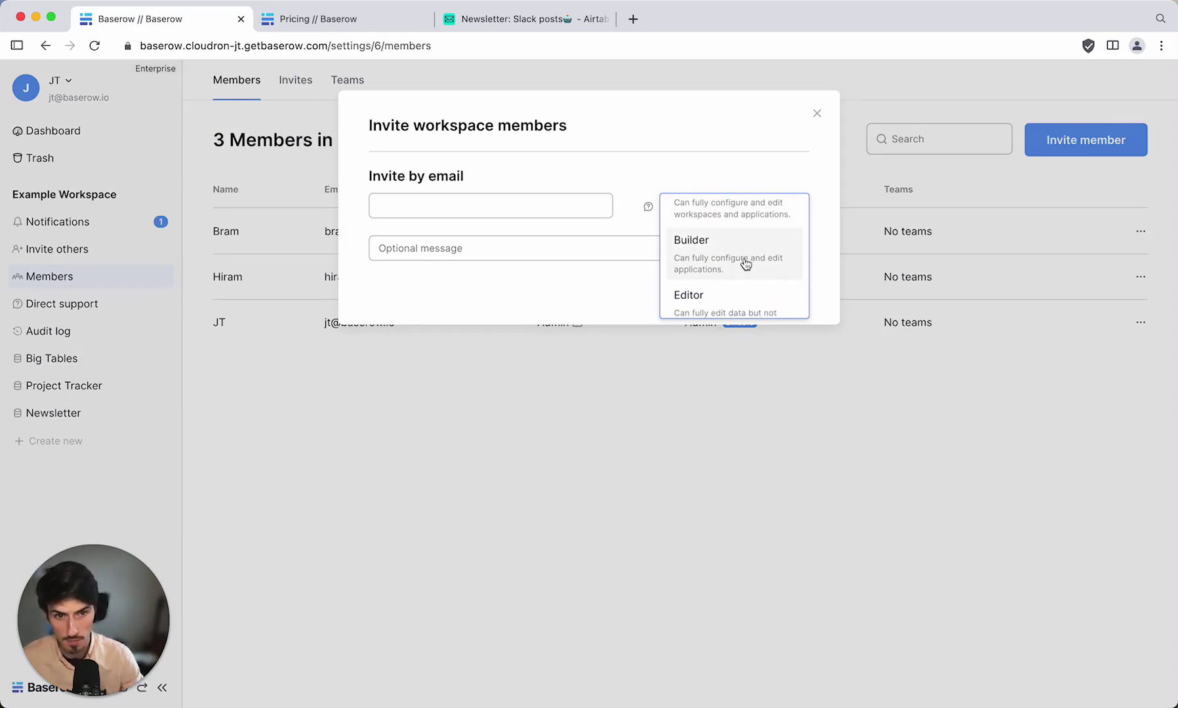
scroll(735, 266, down, 3)
scroll(719, 270, down, 3)
scroll(745, 256, down, 2)
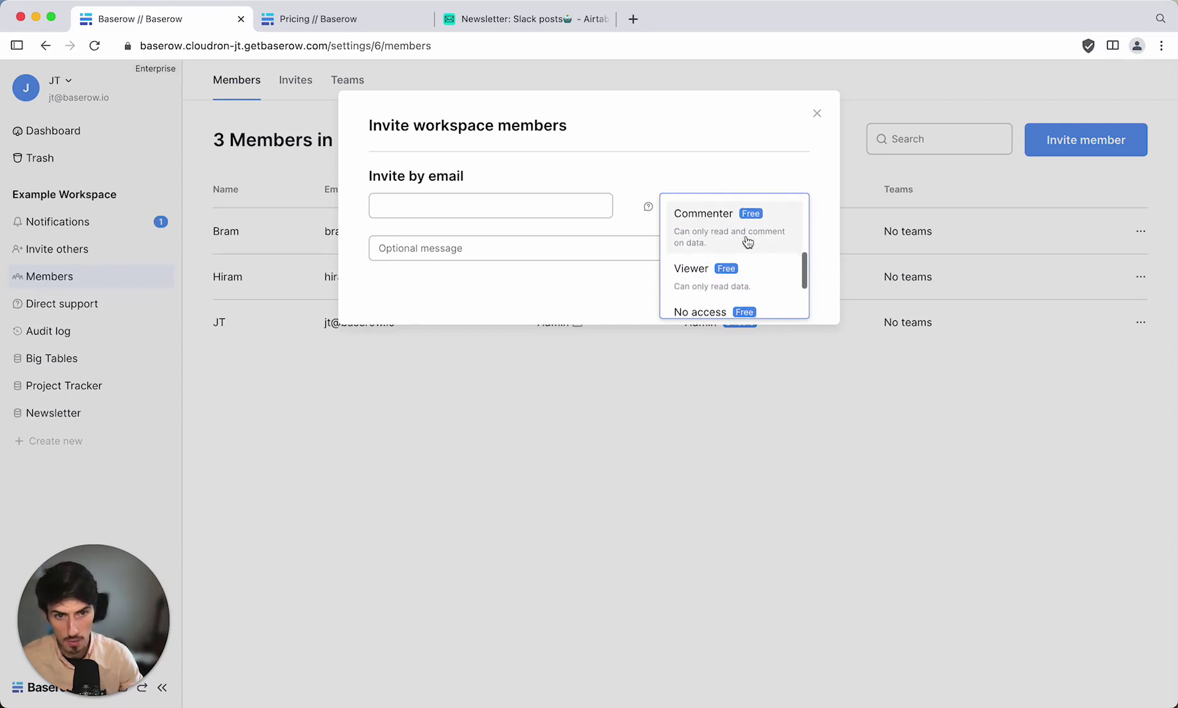
scroll(774, 242, down, 1)
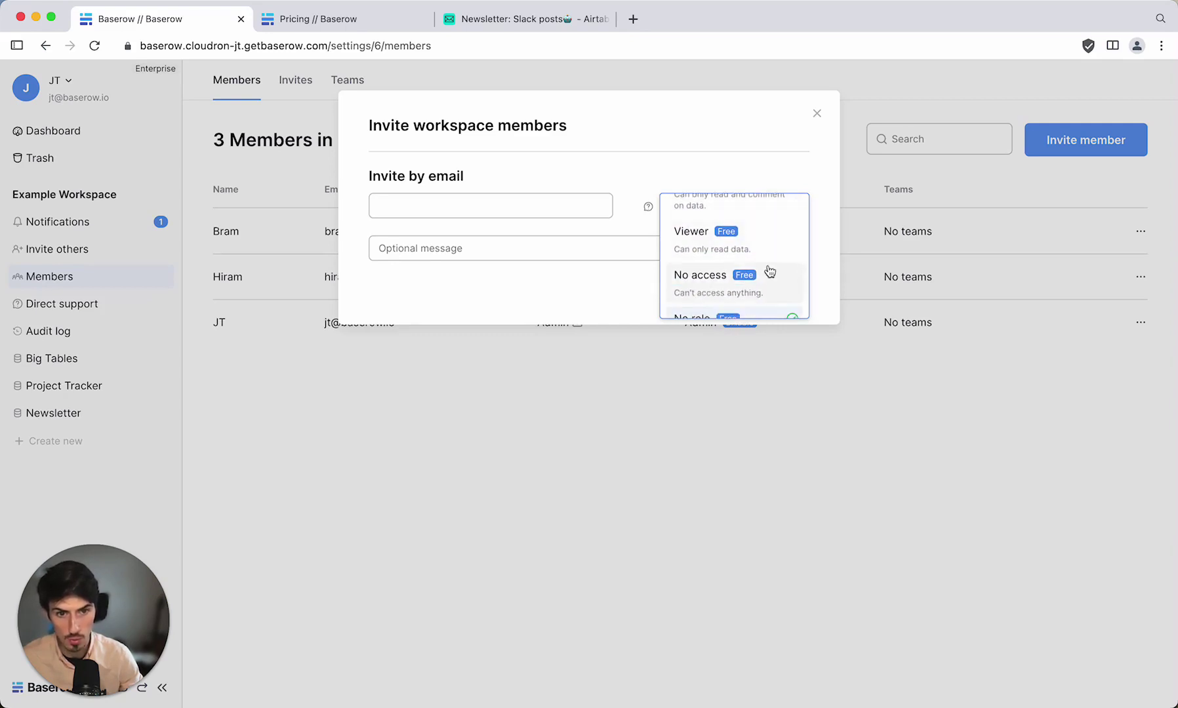
scroll(775, 248, down, 1)
scroll(779, 252, down, 1)
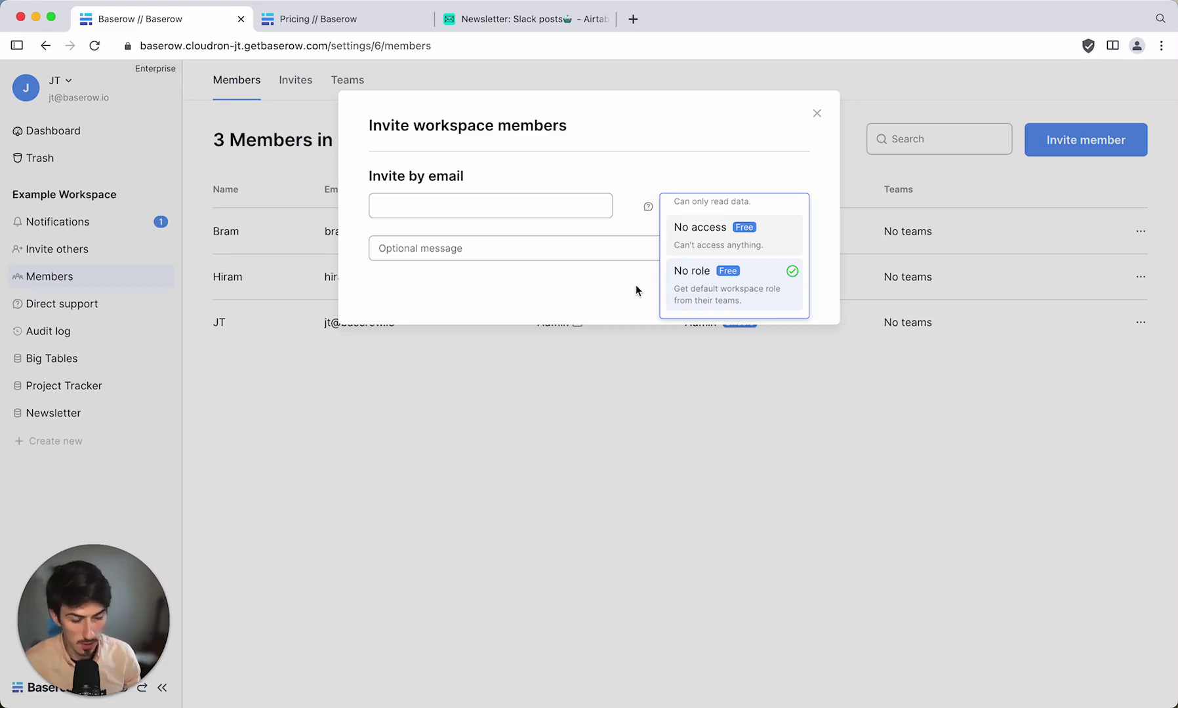
click(596, 428)
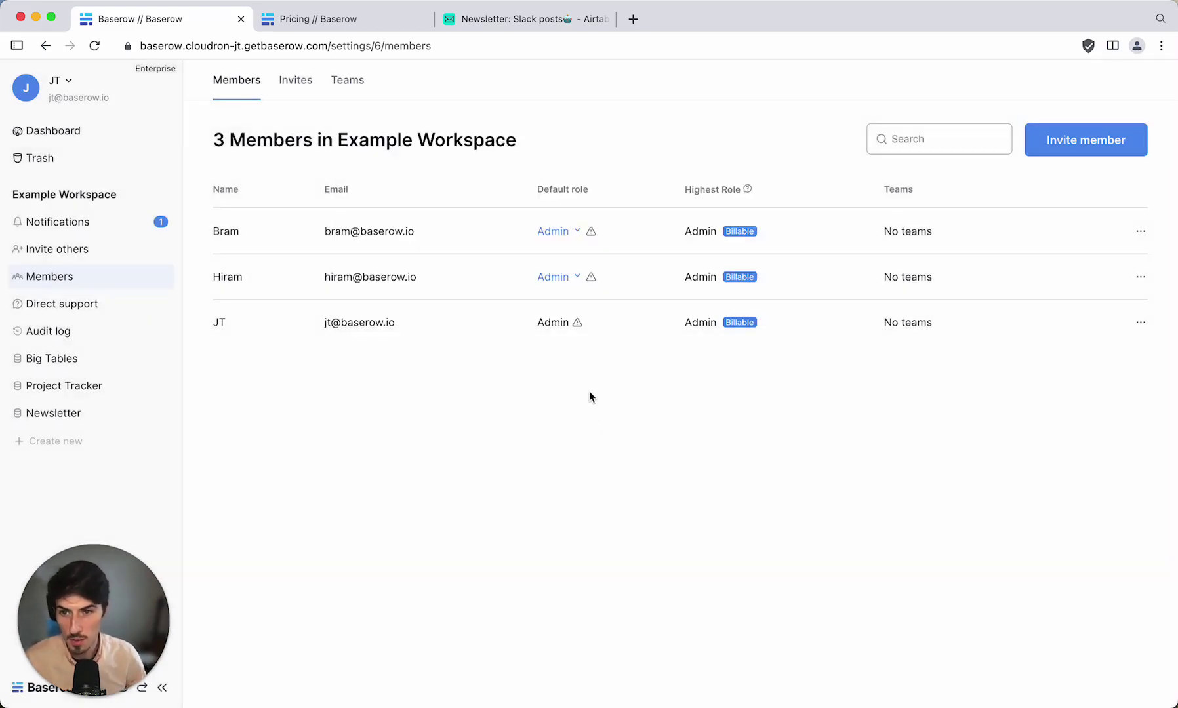